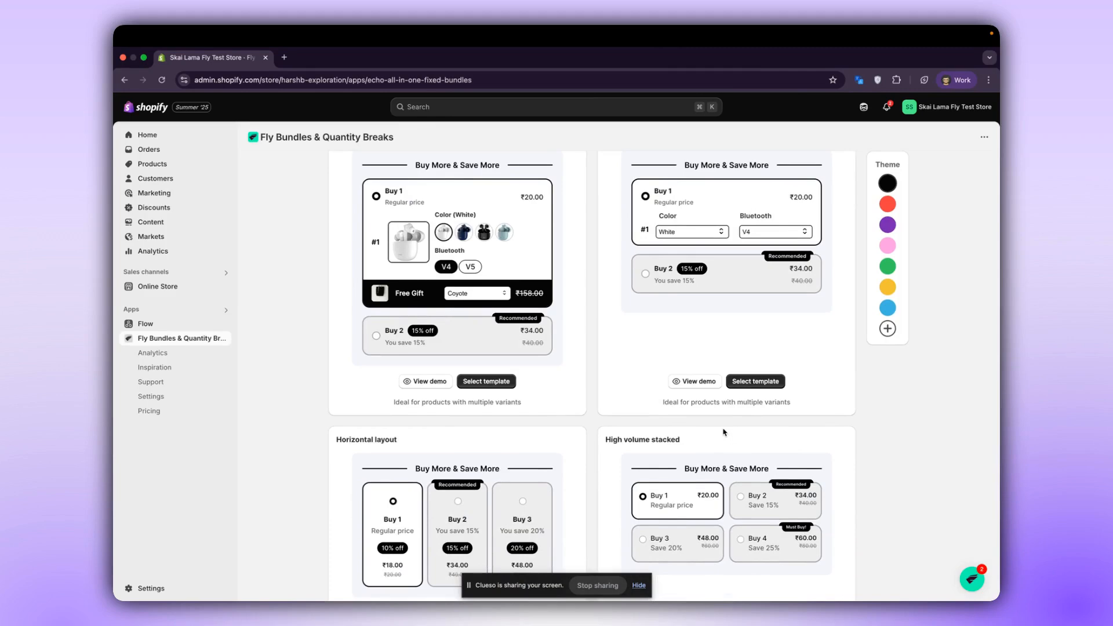
Browse the bundle templates and preview them in the red, purple, pink and green theme colours.
{"action": "scroll", "coordinate": [723, 432], "scroll_direction": "up", "scroll_amount": 1}
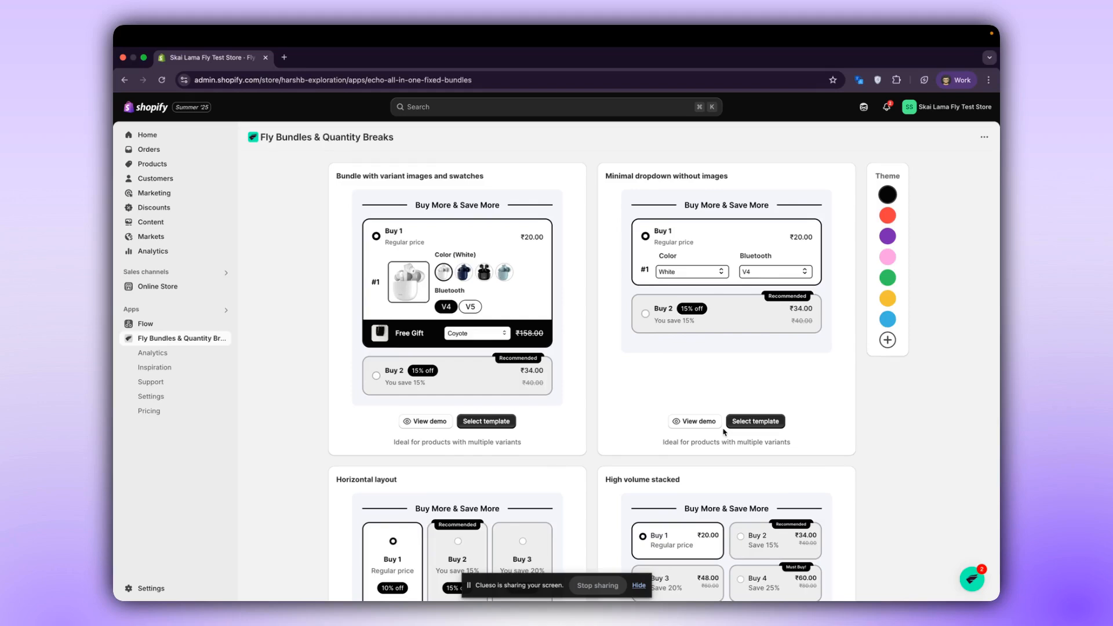
{"action": "scroll", "coordinate": [728, 277], "scroll_direction": "up", "scroll_amount": 2}
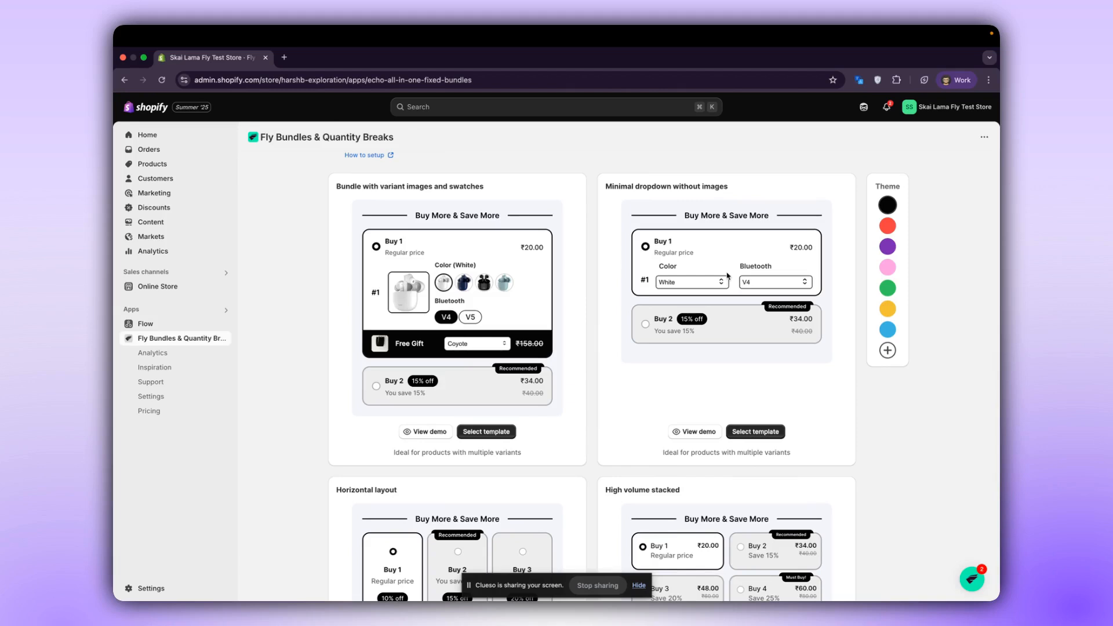
{"action": "scroll", "coordinate": [726, 299], "scroll_direction": "down", "scroll_amount": 5}
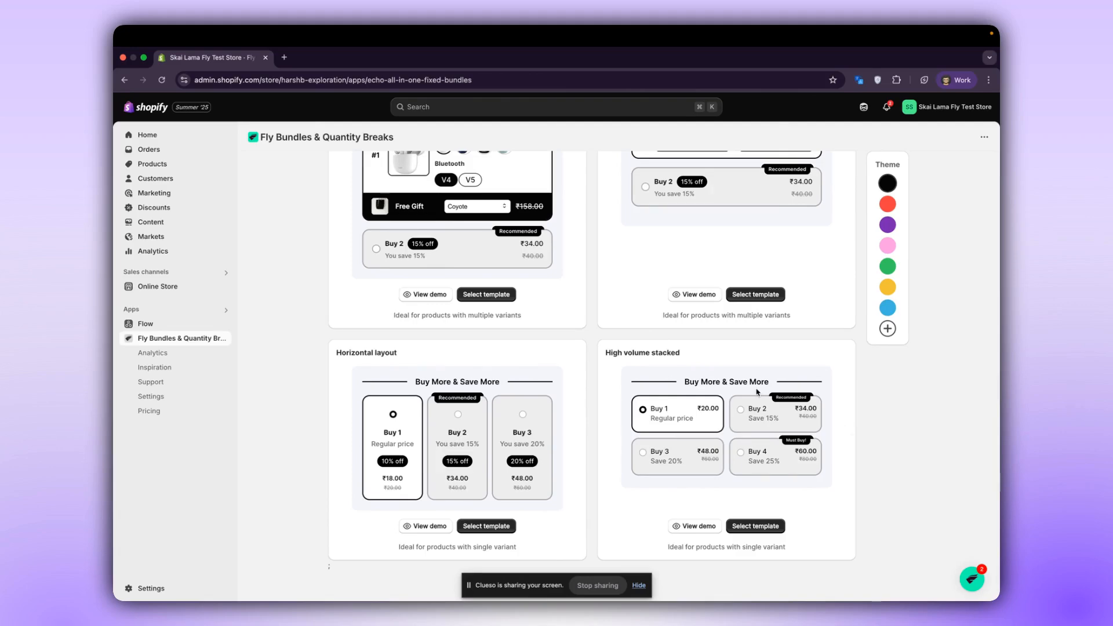
{"action": "scroll", "coordinate": [848, 504], "scroll_direction": "up", "scroll_amount": 5}
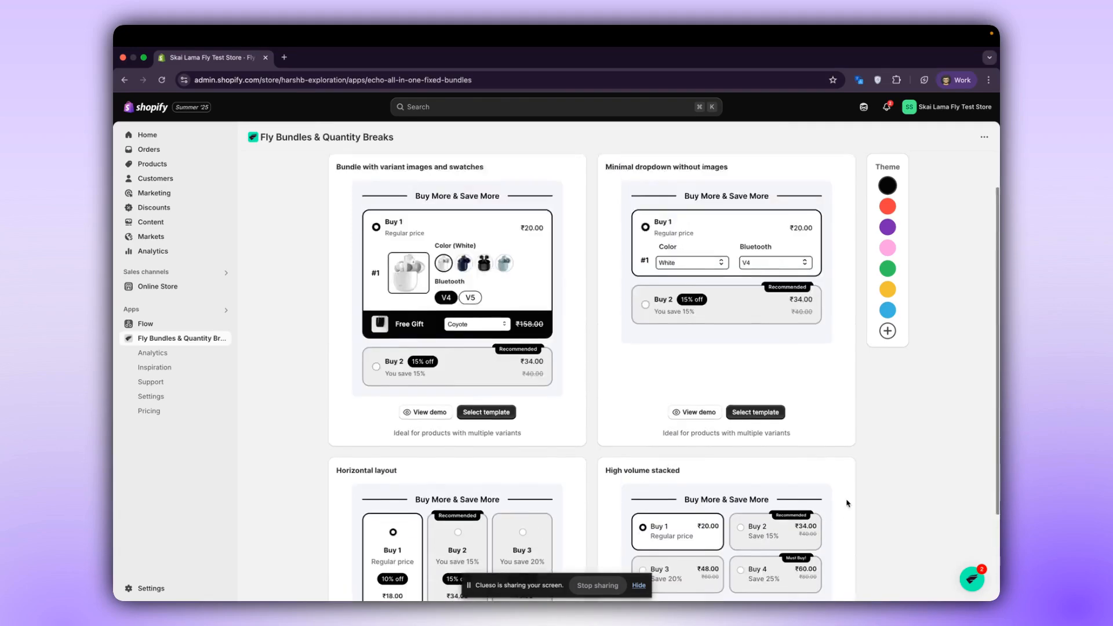
{"action": "left_click", "coordinate": [887, 256]}
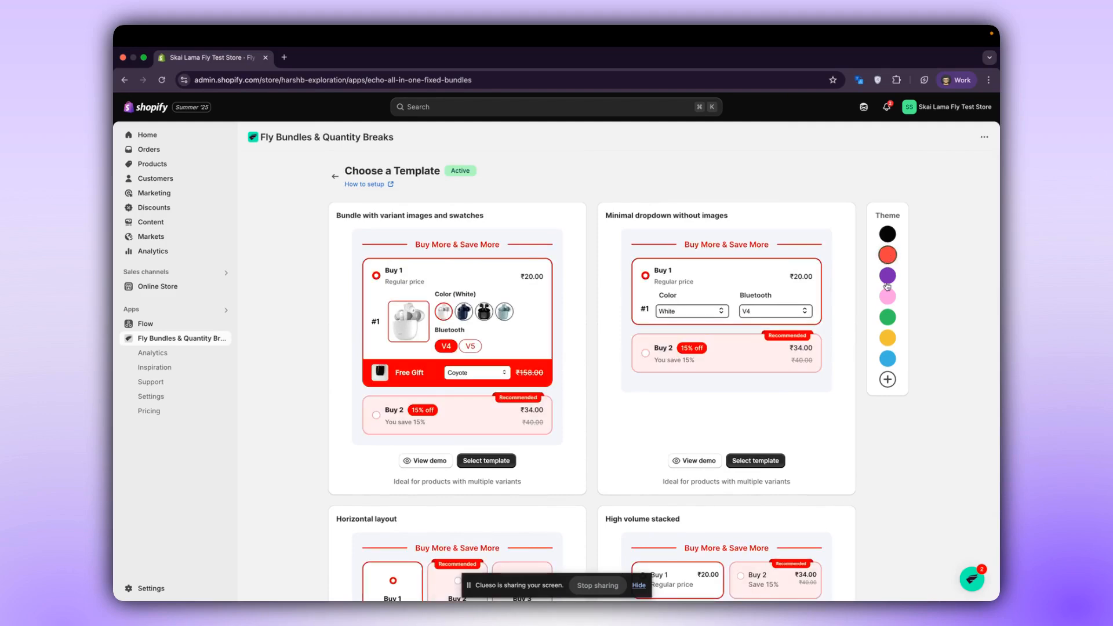
{"action": "left_click", "coordinate": [887, 275]}
{"action": "left_click", "coordinate": [887, 296]}
{"action": "left_click", "coordinate": [887, 317]}
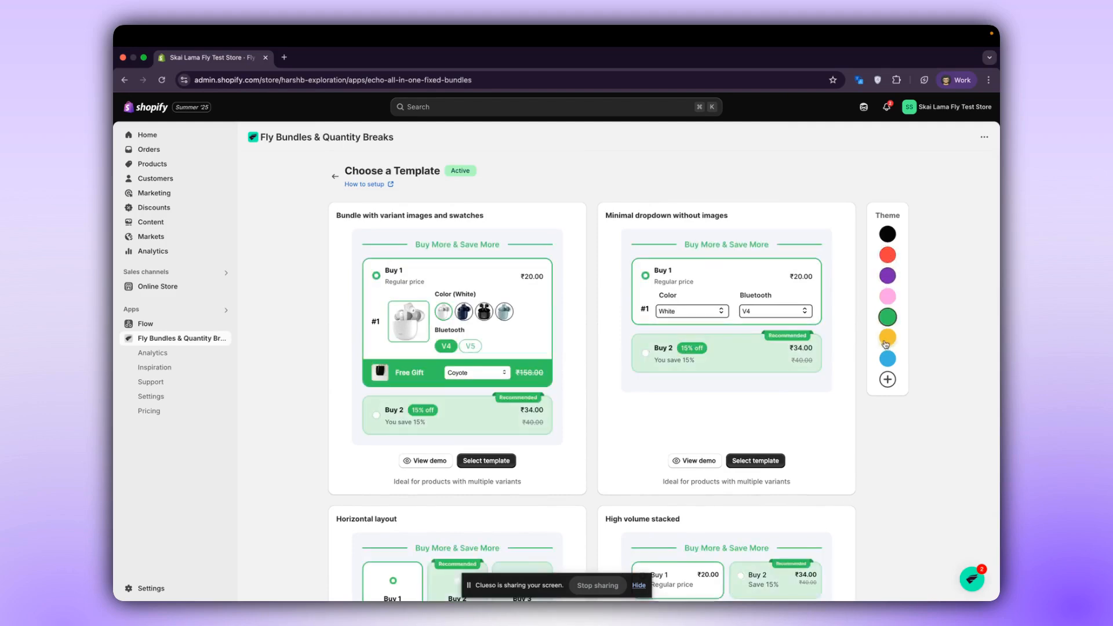
{"action": "left_click", "coordinate": [888, 302]}
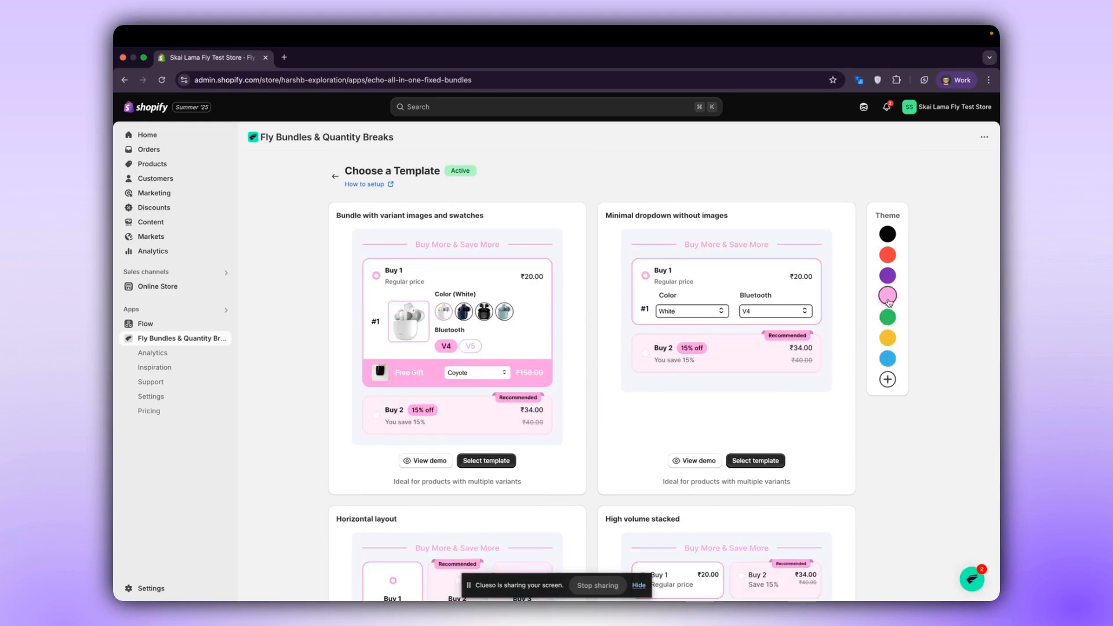
Examine the custom theme colour picker and its colour format options.
{"action": "left_click", "coordinate": [887, 380]}
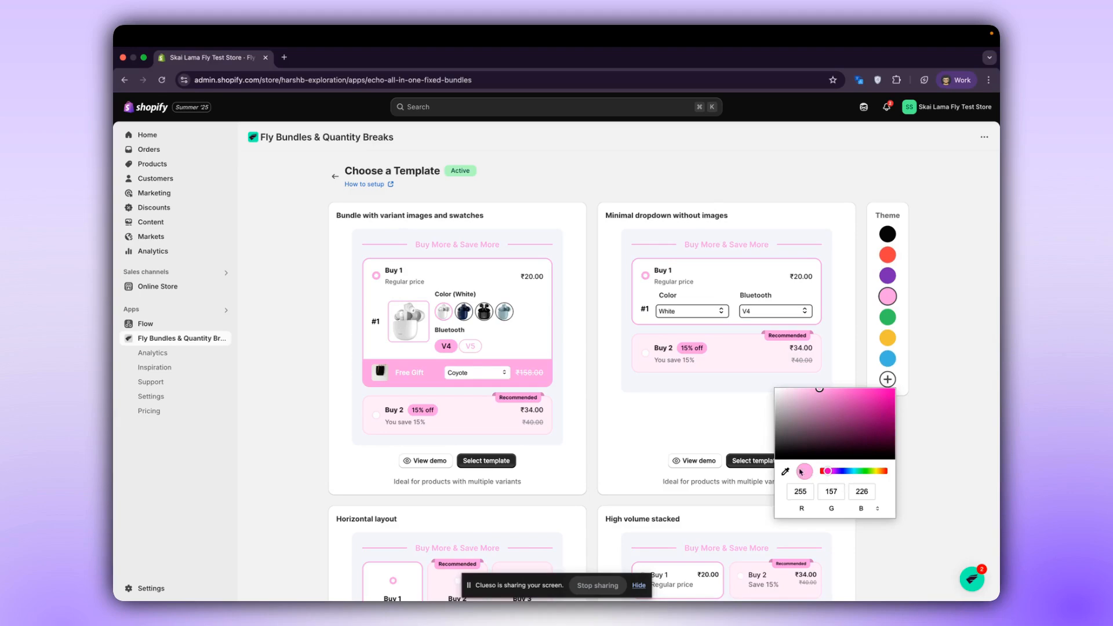
{"action": "left_click", "coordinate": [877, 508]}
{"action": "left_click", "coordinate": [940, 497]}
{"action": "scroll", "coordinate": [939, 497], "scroll_direction": "down", "scroll_amount": 1}
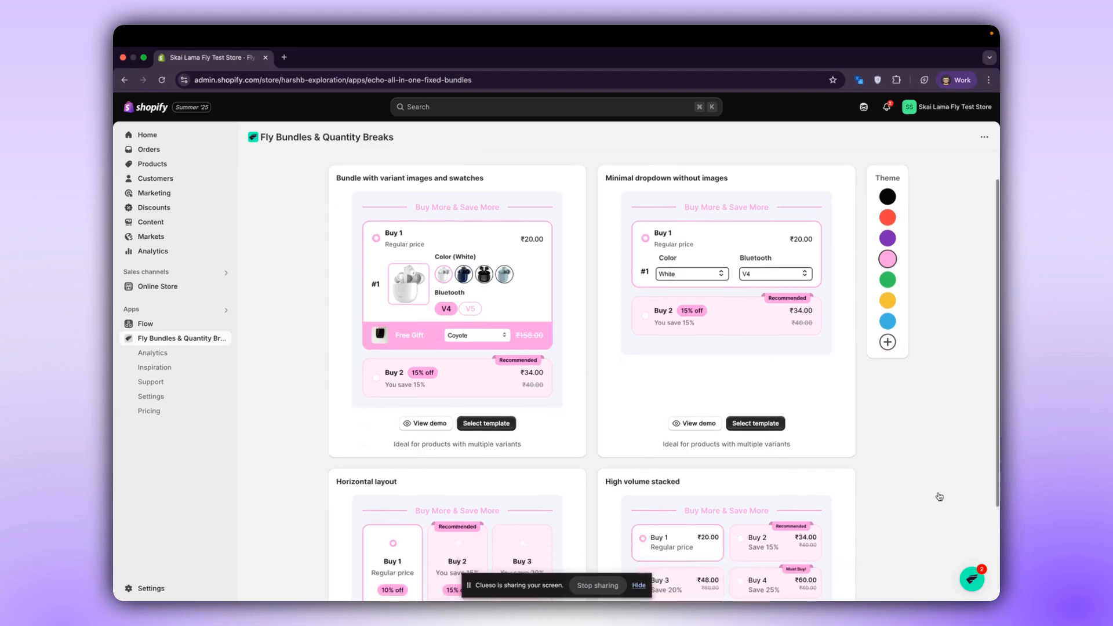
Apply the red theme and select the "Bundle with variant images and swatches" template.
{"action": "scroll", "coordinate": [602, 420], "scroll_direction": "up", "scroll_amount": 1}
{"action": "left_click", "coordinate": [887, 223]}
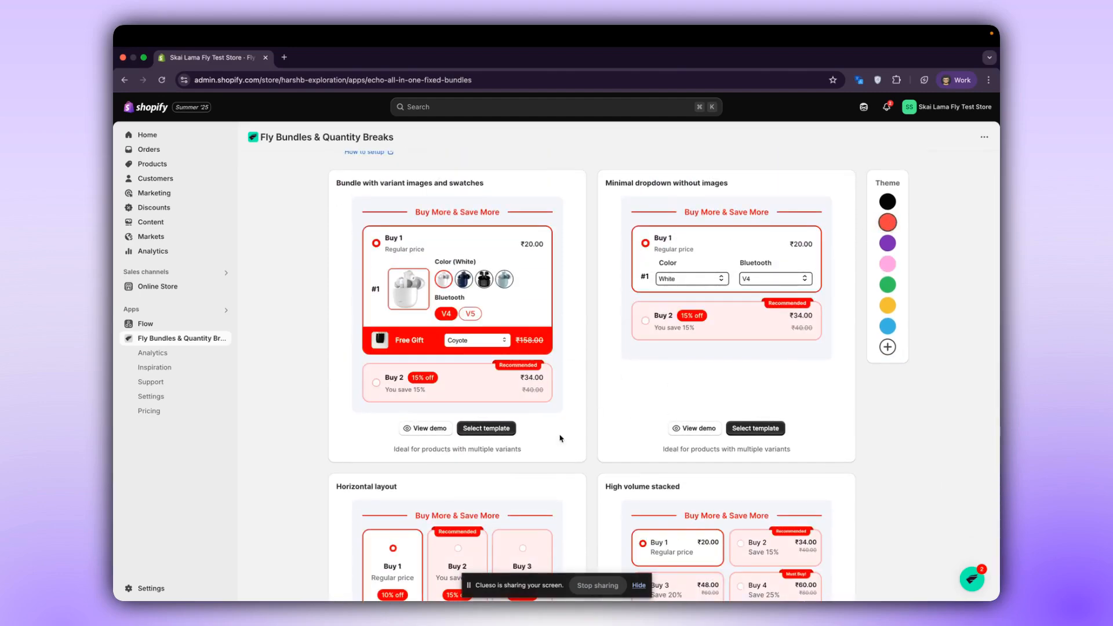
{"action": "left_click", "coordinate": [501, 429]}
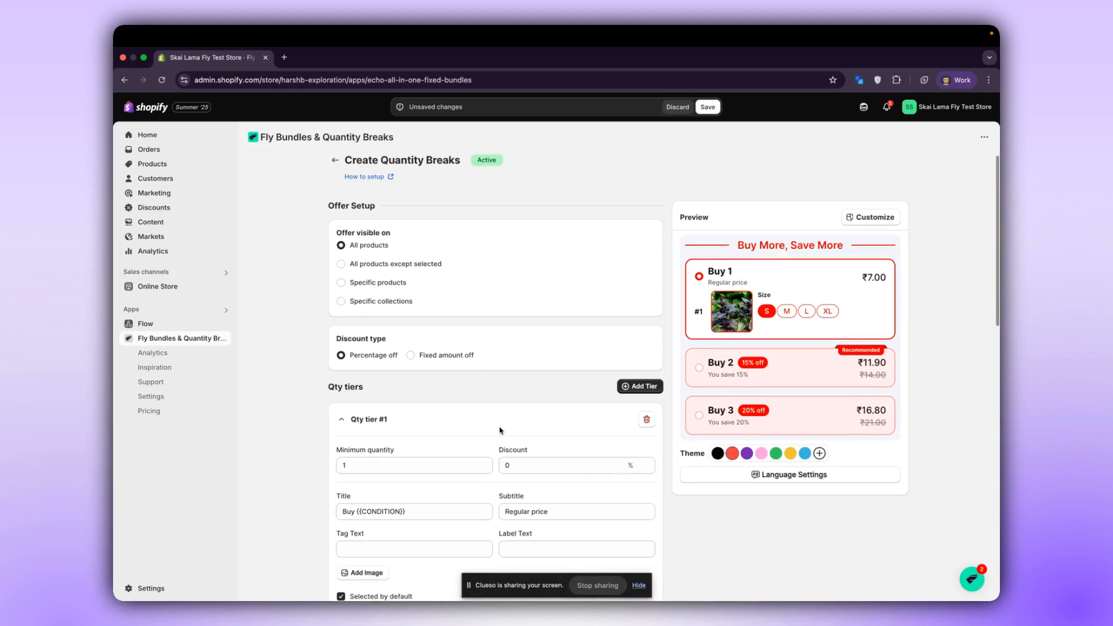
Try the offer visibility options for all products except selected, specific products and specific collections.
{"action": "scroll", "coordinate": [500, 430], "scroll_direction": "down", "scroll_amount": 1}
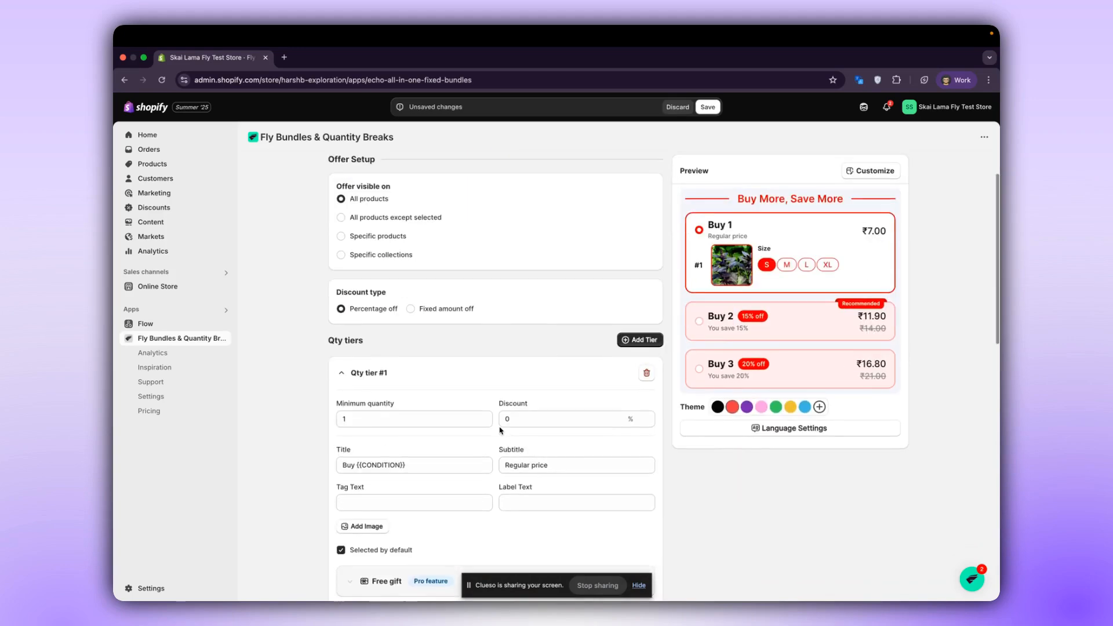
{"action": "scroll", "coordinate": [499, 429], "scroll_direction": "up", "scroll_amount": 1}
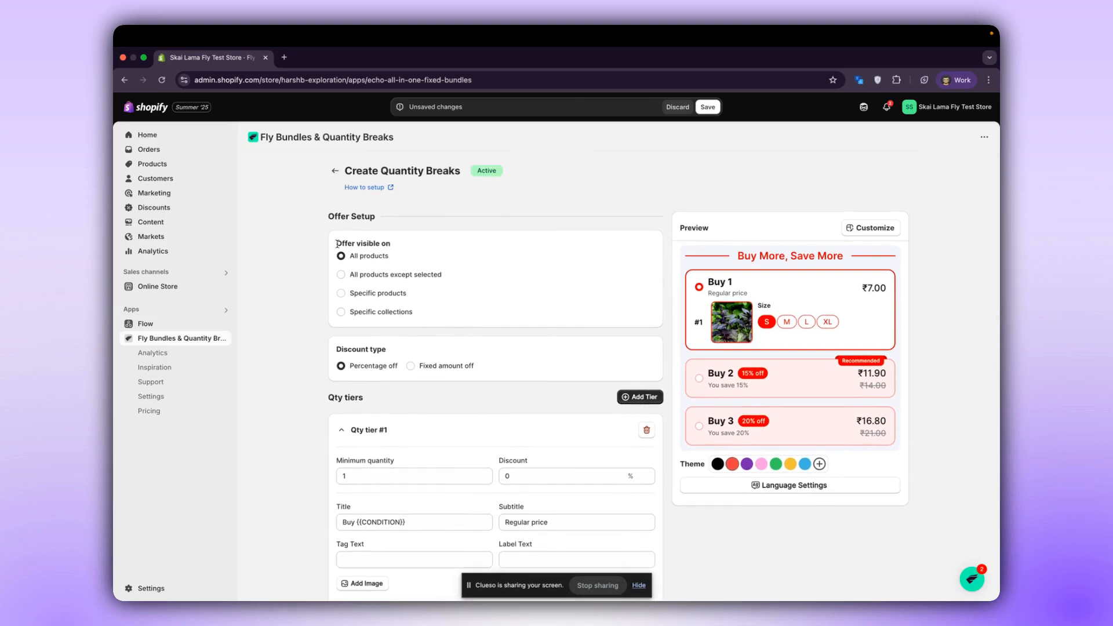
{"action": "mouse_move", "coordinate": [336, 244]}
{"action": "left_mouse_down"}
{"action": "mouse_move", "coordinate": [392, 244]}
{"action": "mouse_move", "coordinate": [346, 256]}
{"action": "left_mouse_up"}
{"action": "left_click", "coordinate": [420, 281]}
{"action": "left_click", "coordinate": [341, 275]}
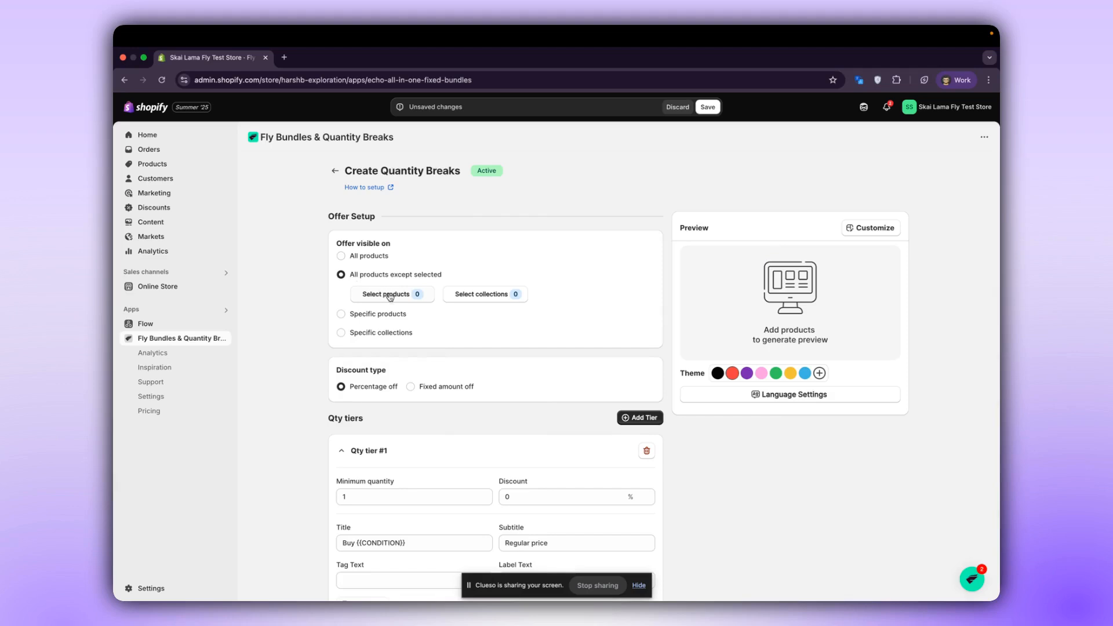
{"action": "left_click", "coordinate": [376, 315]}
{"action": "left_click", "coordinate": [376, 314]}
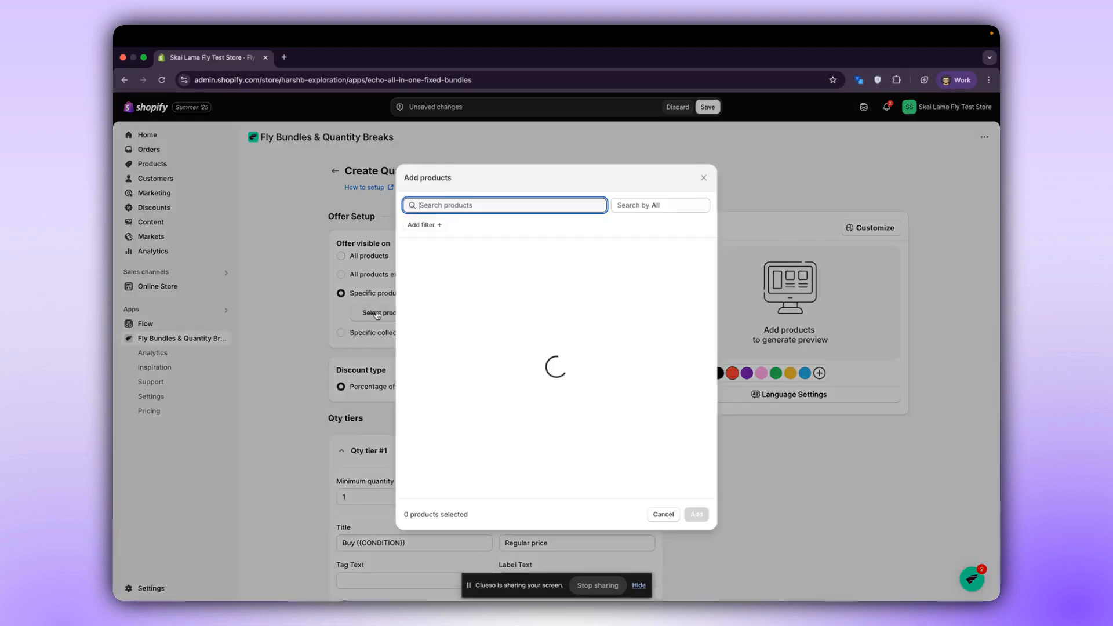
{"action": "left_click", "coordinate": [367, 367]}
{"action": "left_click", "coordinate": [347, 332]}
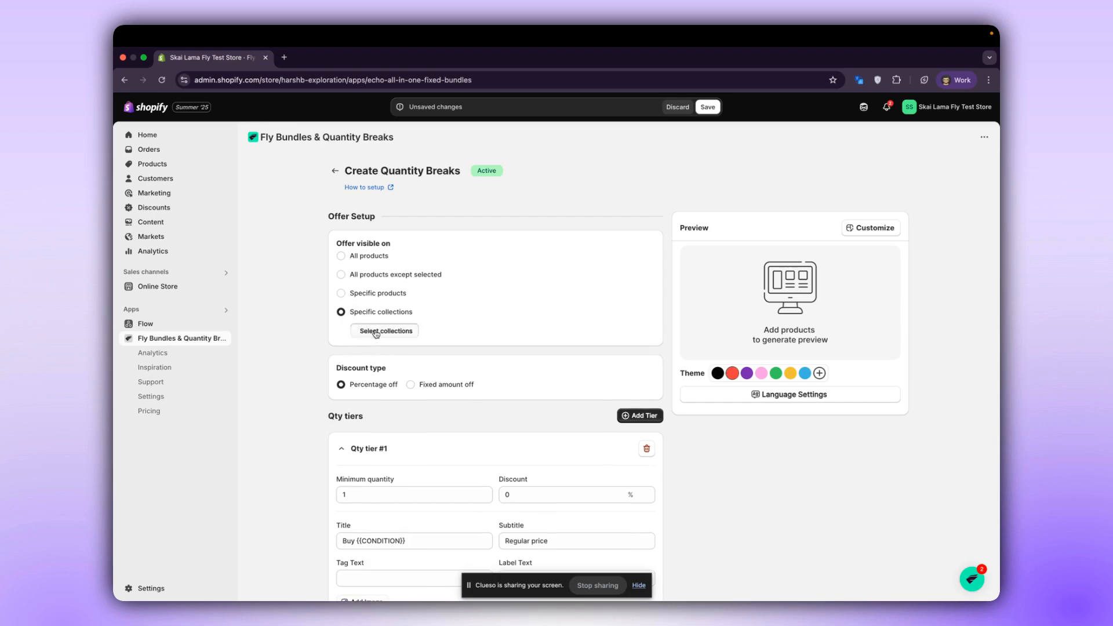
{"action": "left_click", "coordinate": [377, 330]}
Limit the offer to specific products and select Bell Sleeves Top - Red, Belted Trench Coat - Sky Blue and Big Floral Print Top - Mustard and White.
{"action": "left_click", "coordinate": [367, 295]}
{"action": "left_click", "coordinate": [367, 294]}
{"action": "left_click", "coordinate": [378, 313]}
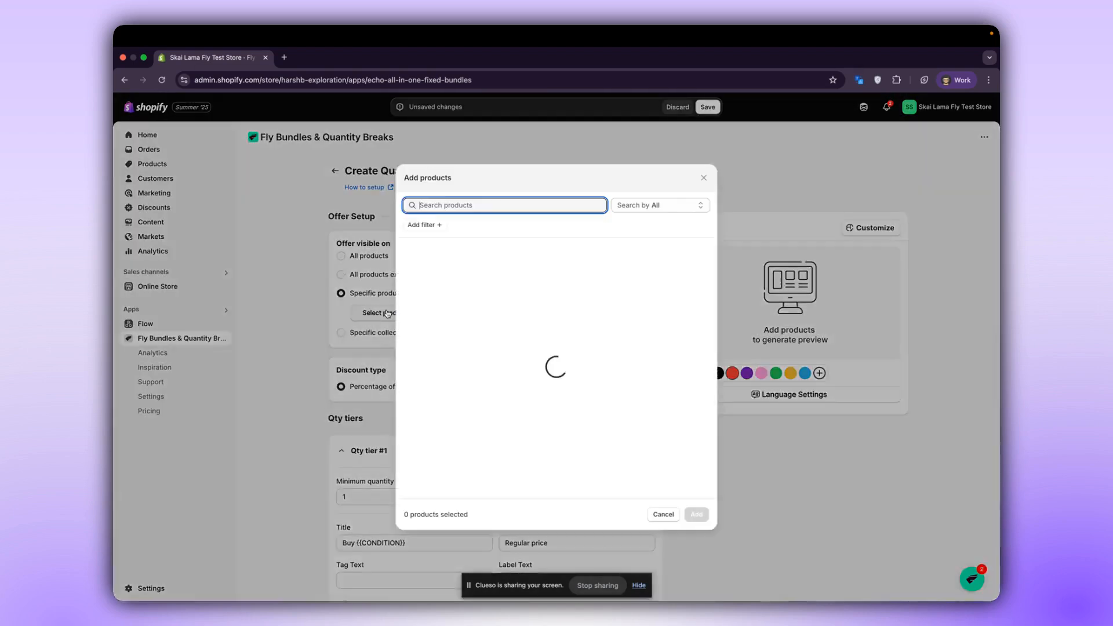
{"action": "scroll", "coordinate": [464, 433], "scroll_direction": "down", "scroll_amount": 2}
{"action": "left_click", "coordinate": [463, 434]}
{"action": "scroll", "coordinate": [464, 432], "scroll_direction": "down", "scroll_amount": 3}
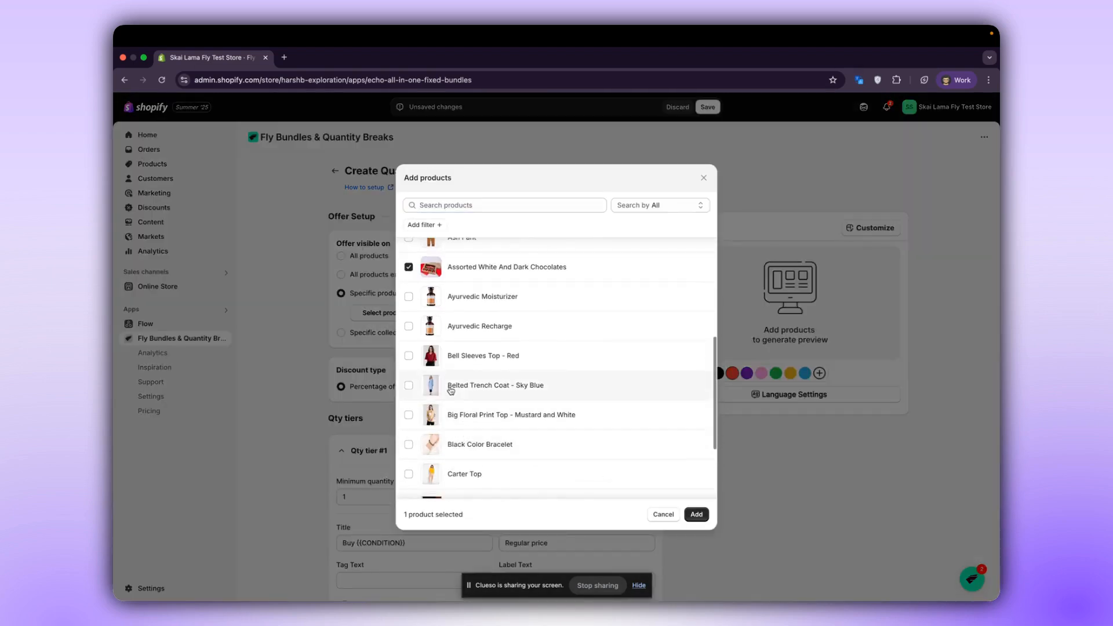
{"action": "left_click", "coordinate": [464, 361]}
{"action": "left_click", "coordinate": [464, 391]}
{"action": "left_click", "coordinate": [461, 424]}
{"action": "scroll", "coordinate": [461, 426], "scroll_direction": "up", "scroll_amount": 2}
{"action": "left_click", "coordinate": [409, 334]}
{"action": "scroll", "coordinate": [410, 348], "scroll_direction": "down", "scroll_amount": 4}
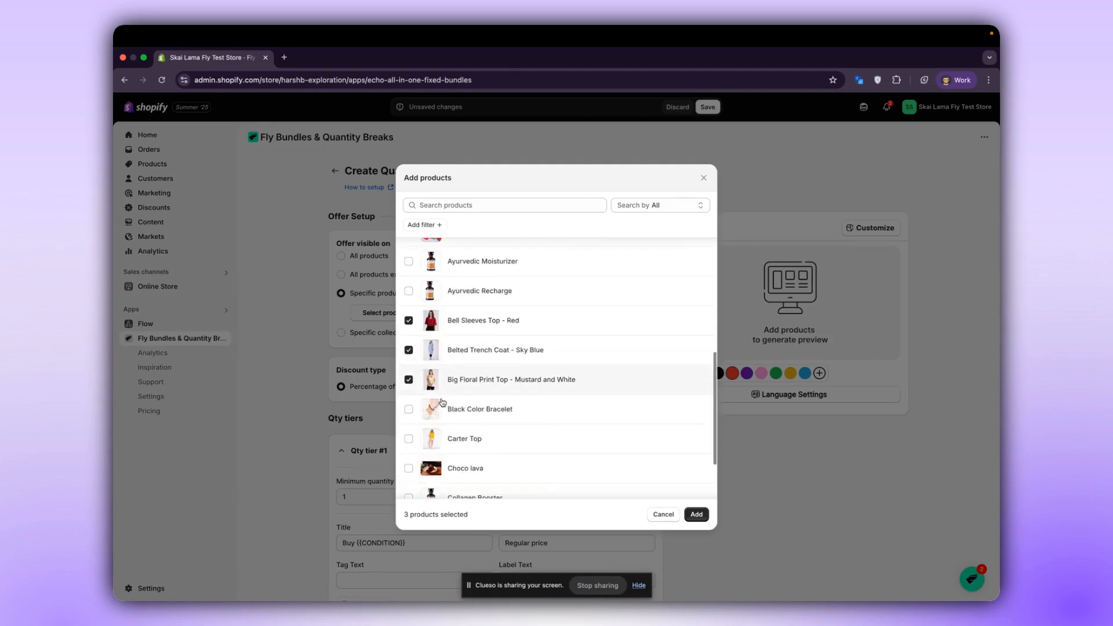
Select Ally Jogger in French Terry and Ally Jogger in Tie Dye Jersey too, and add all chosen products to the offer.
{"action": "scroll", "coordinate": [443, 401], "scroll_direction": "up", "scroll_amount": 10}
{"action": "left_click", "coordinate": [444, 371]}
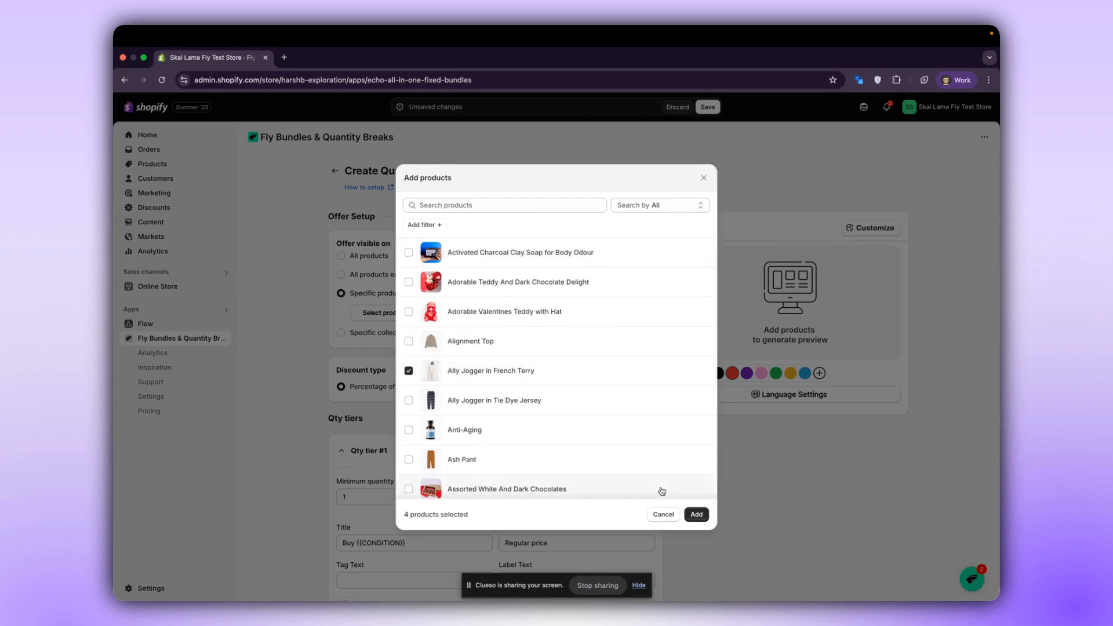
{"action": "left_click", "coordinate": [589, 397]}
{"action": "left_click", "coordinate": [696, 515]}
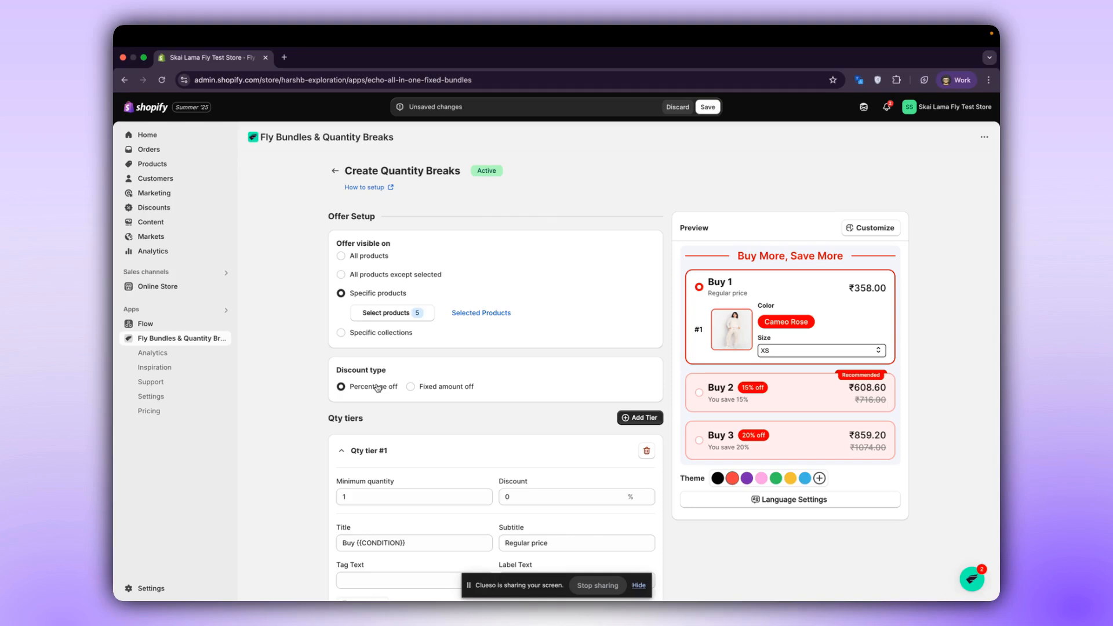
Review the discount, subtitle and title fields of quantity tier #1.
{"action": "scroll", "coordinate": [377, 387], "scroll_direction": "down", "scroll_amount": 5}
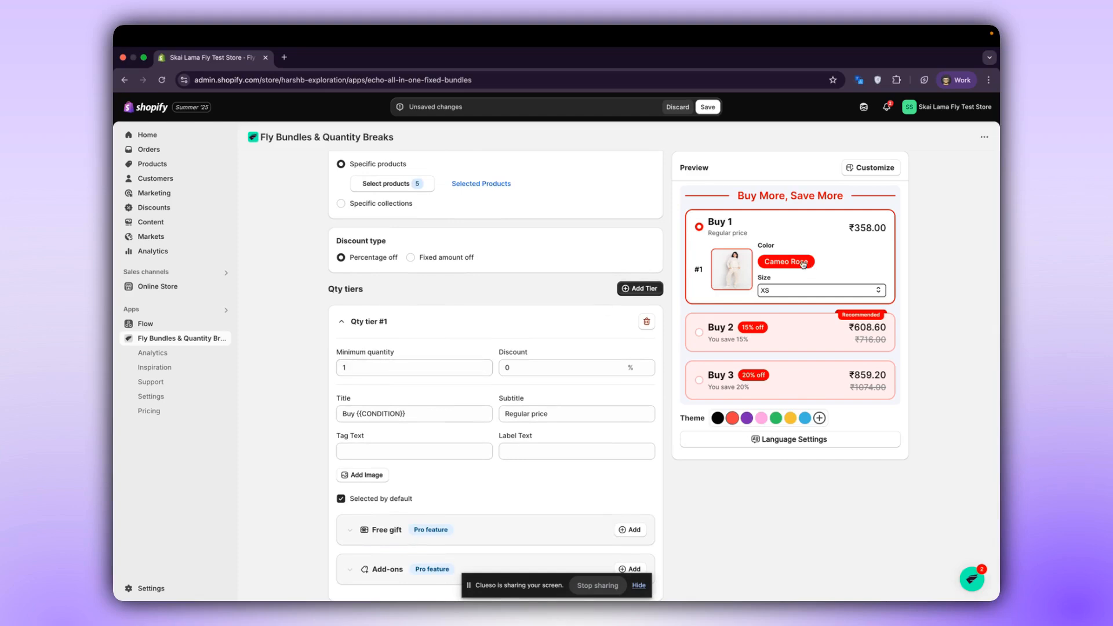
{"action": "left_click", "coordinate": [537, 374]}
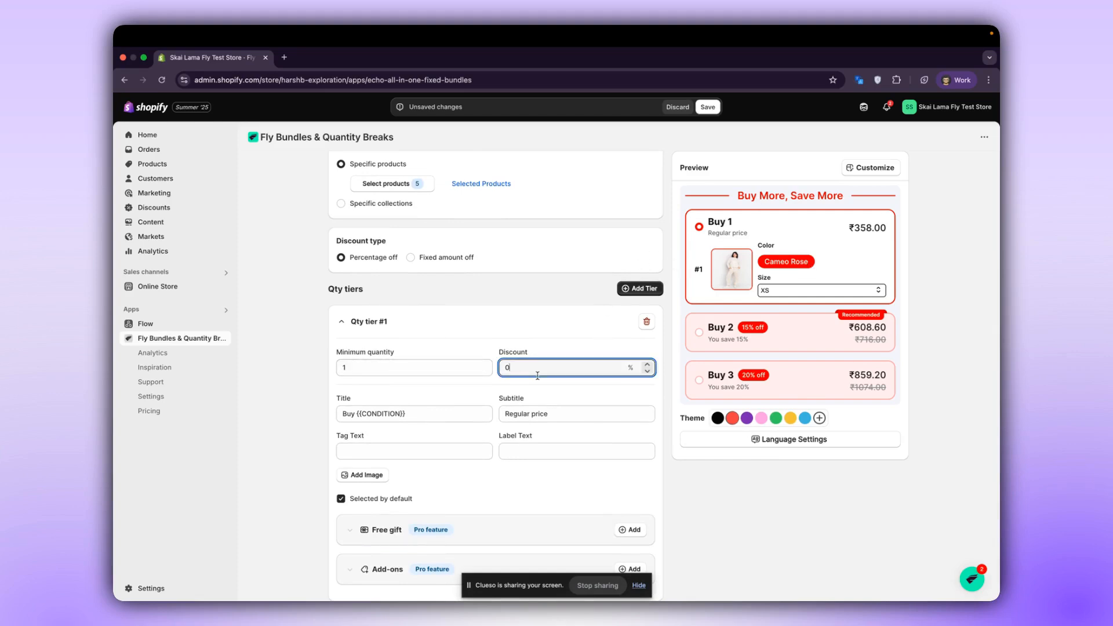
{"action": "left_click", "coordinate": [551, 413]}
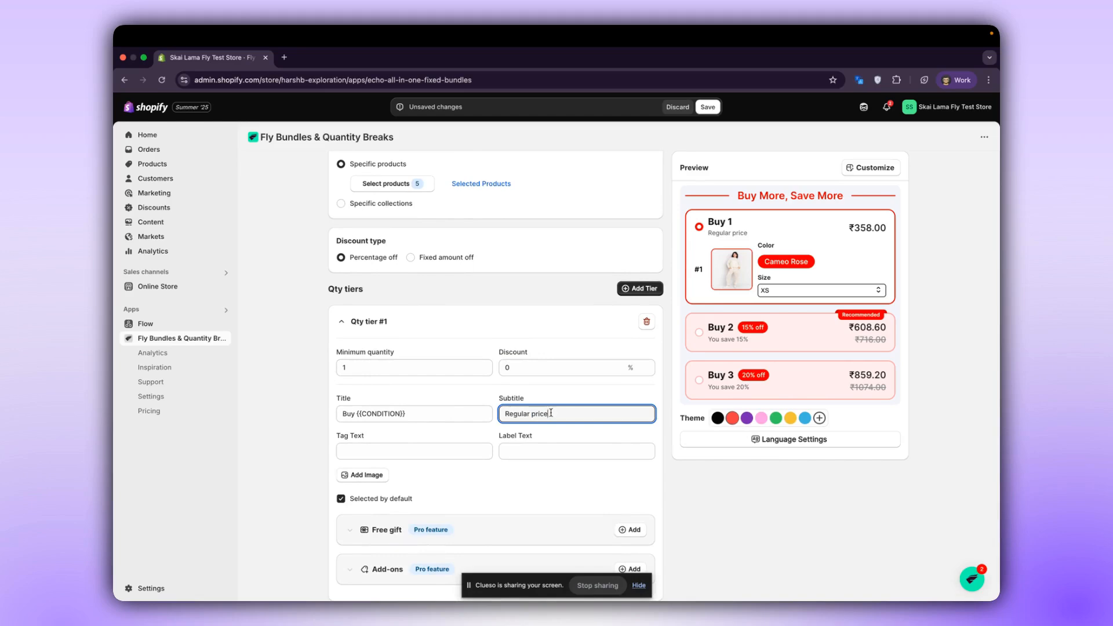
{"action": "left_click_drag", "start_coordinate": [552, 413], "coordinate": [493, 432]}
{"action": "left_click", "coordinate": [434, 411]}
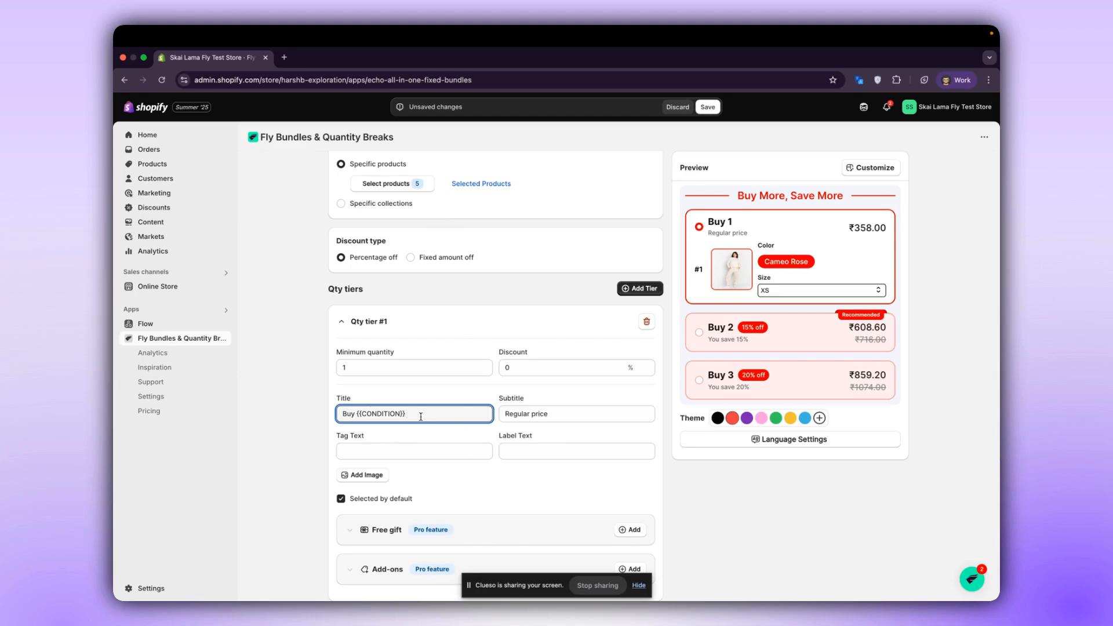
Set the tag text of quantity tier #1 to "Quick Buy" and compare it with the Buy 2 option in the preview.
{"action": "left_click", "coordinate": [420, 456]}
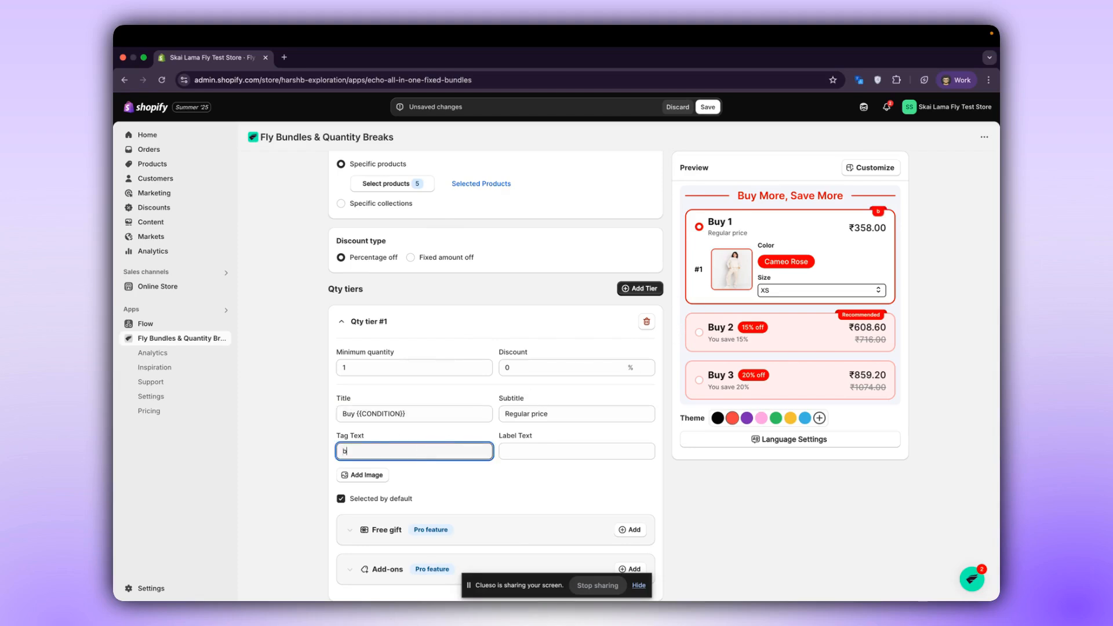
{"action": "type", "text": "Quick Buy"}
{"action": "left_click", "coordinate": [527, 453]}
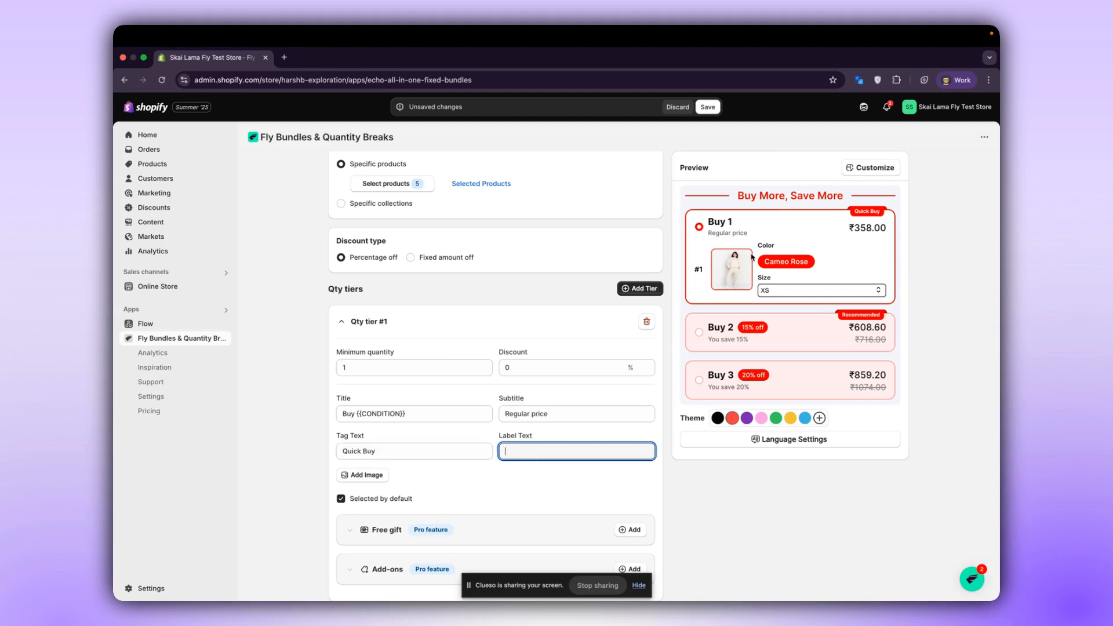
{"action": "left_click_drag", "start_coordinate": [743, 331], "coordinate": [770, 332]}
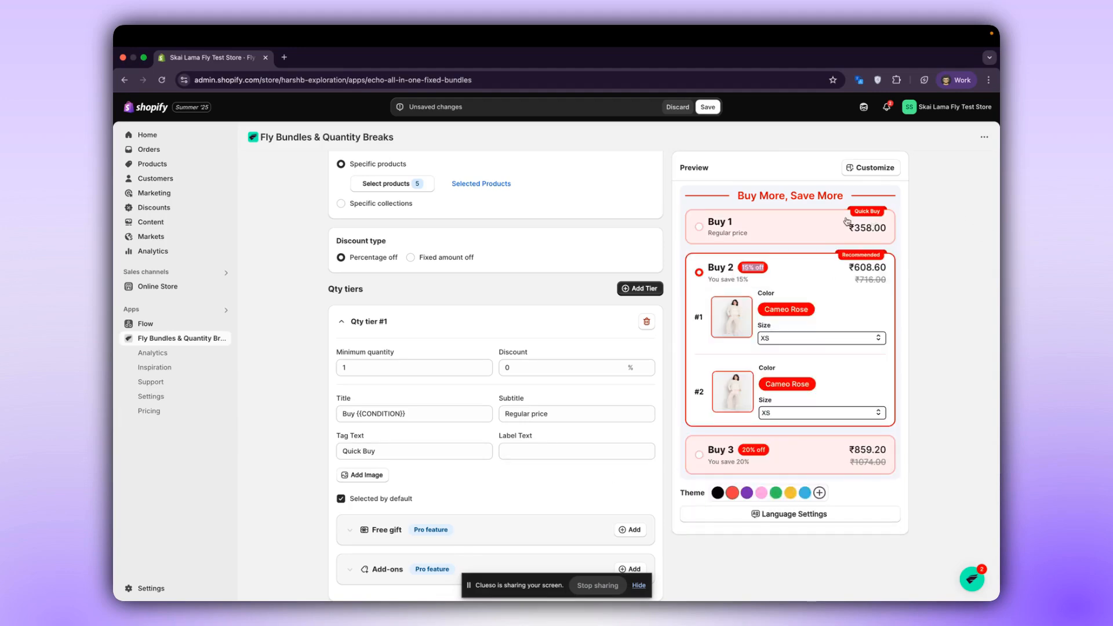
Clear the tag text of quantity tier #1 and select the Buy 1 option in the preview.
{"action": "left_click", "coordinate": [376, 451]}
{"action": "left_click_drag", "start_coordinate": [375, 451], "coordinate": [337, 452]}
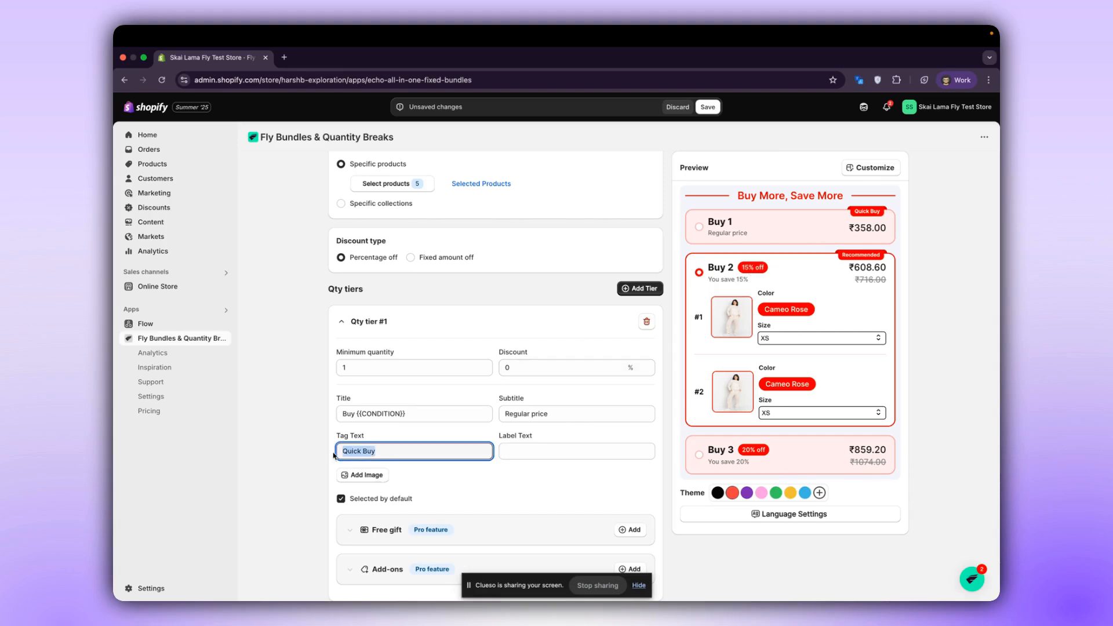
{"action": "key", "text": "BackSpace"}
{"action": "left_click", "coordinate": [748, 234]}
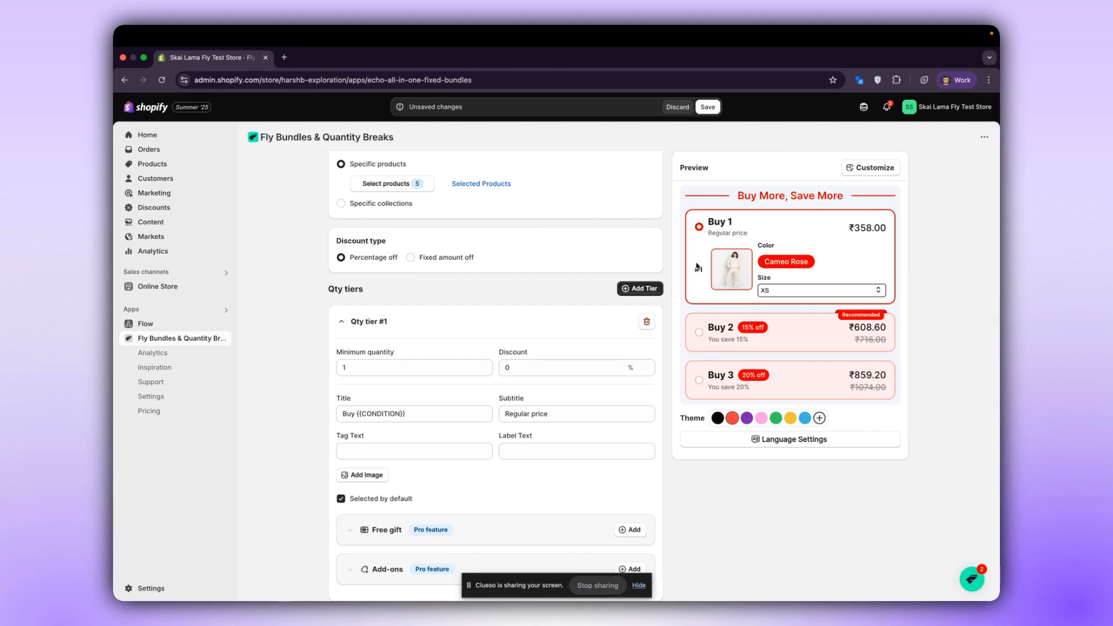
{"action": "left_click", "coordinate": [367, 476]}
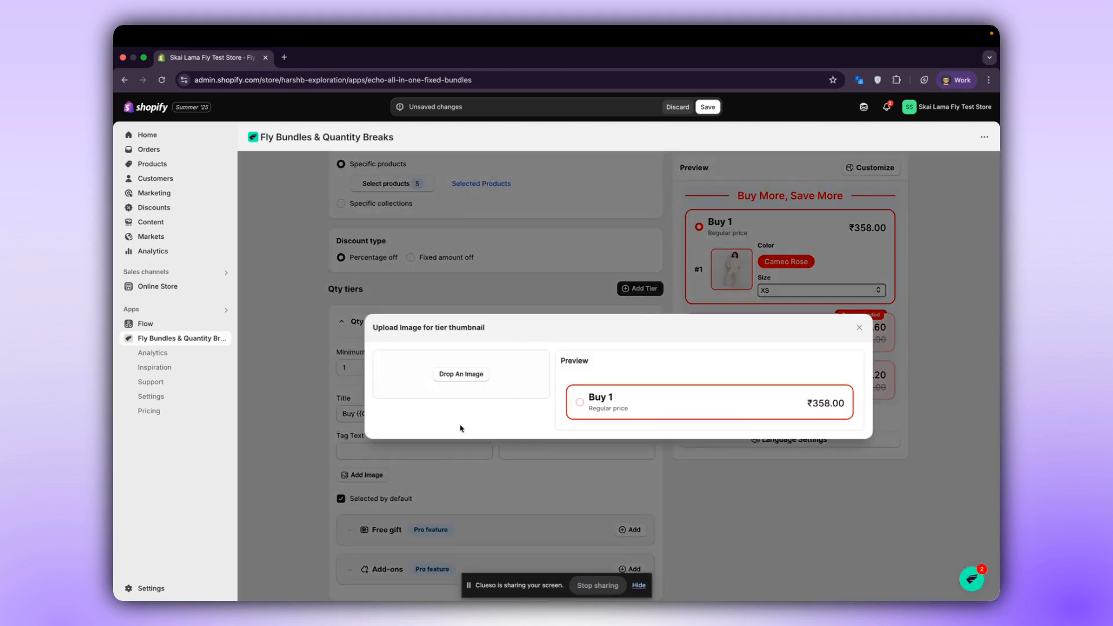
{"action": "left_click", "coordinate": [479, 381]}
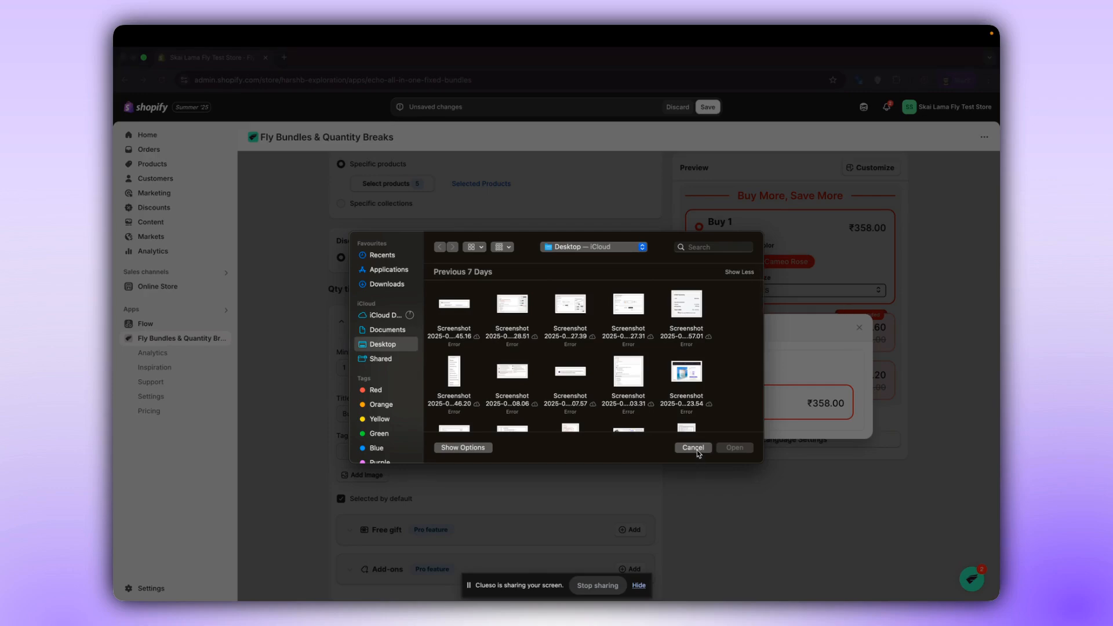
{"action": "left_click", "coordinate": [694, 447]}
{"action": "left_click", "coordinate": [859, 328]}
Expand the settings of quantity tier #2.
{"action": "scroll", "coordinate": [623, 441], "scroll_direction": "down", "scroll_amount": 3}
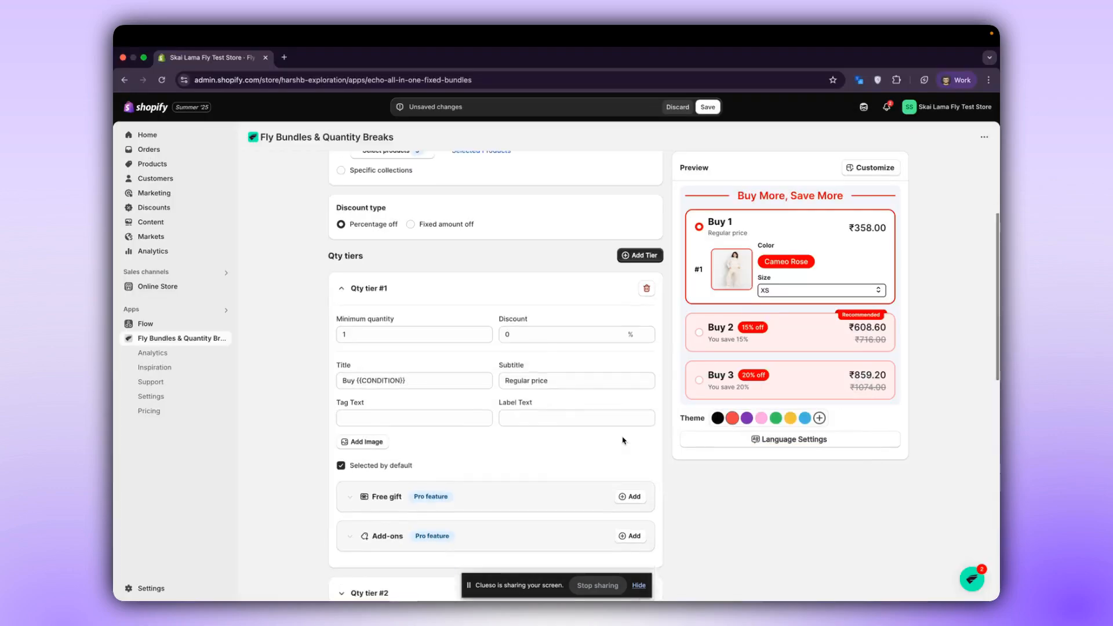
{"action": "scroll", "coordinate": [623, 440], "scroll_direction": "down", "scroll_amount": 1}
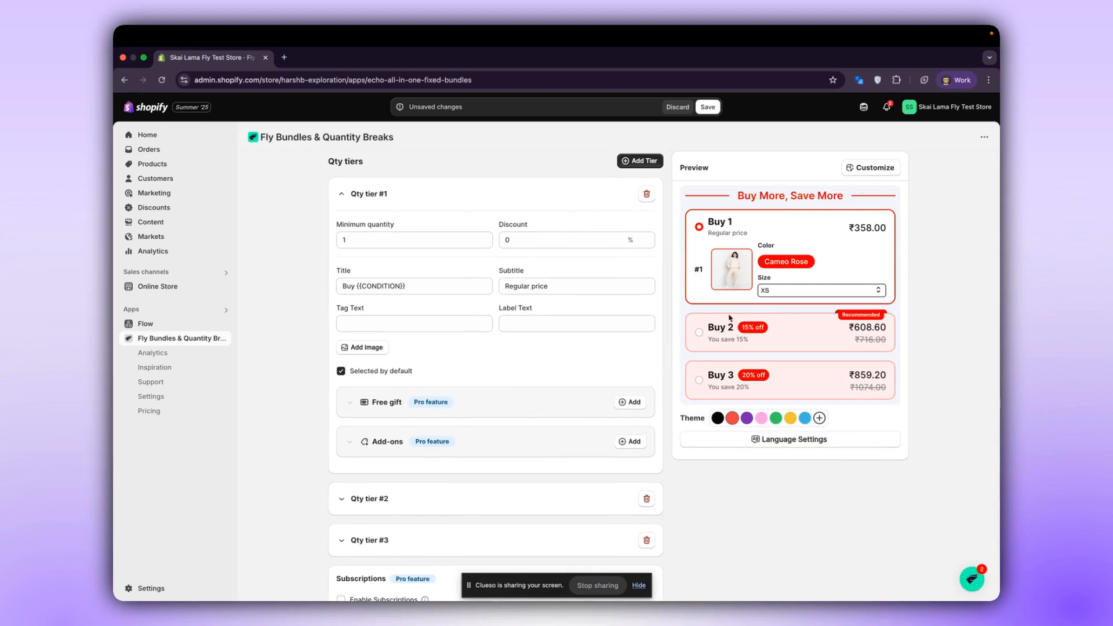
{"action": "scroll", "coordinate": [658, 446], "scroll_direction": "down", "scroll_amount": 2}
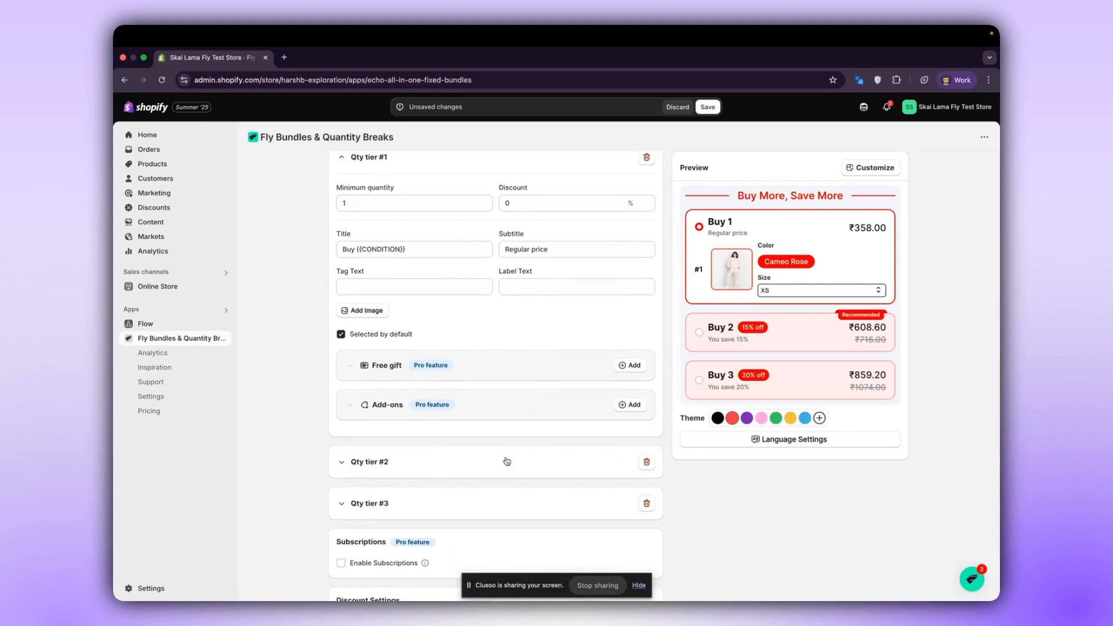
{"action": "left_click", "coordinate": [476, 469]}
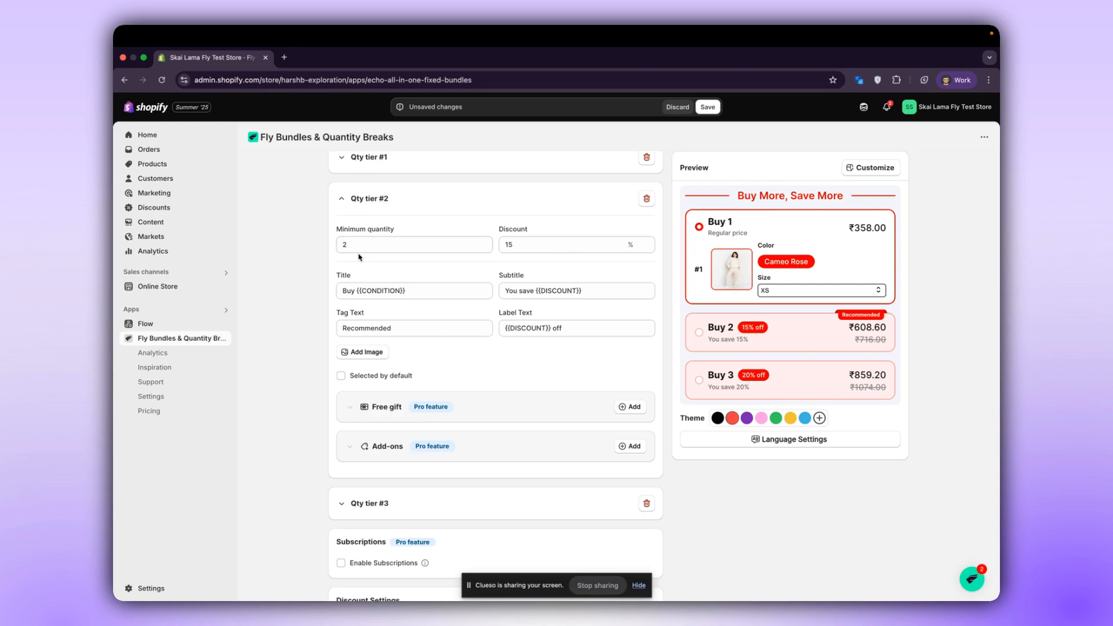
Set the title of quantity tier #2 to "Buy {{CONDITION}} and get 15% Off".
{"action": "left_click", "coordinate": [446, 294]}
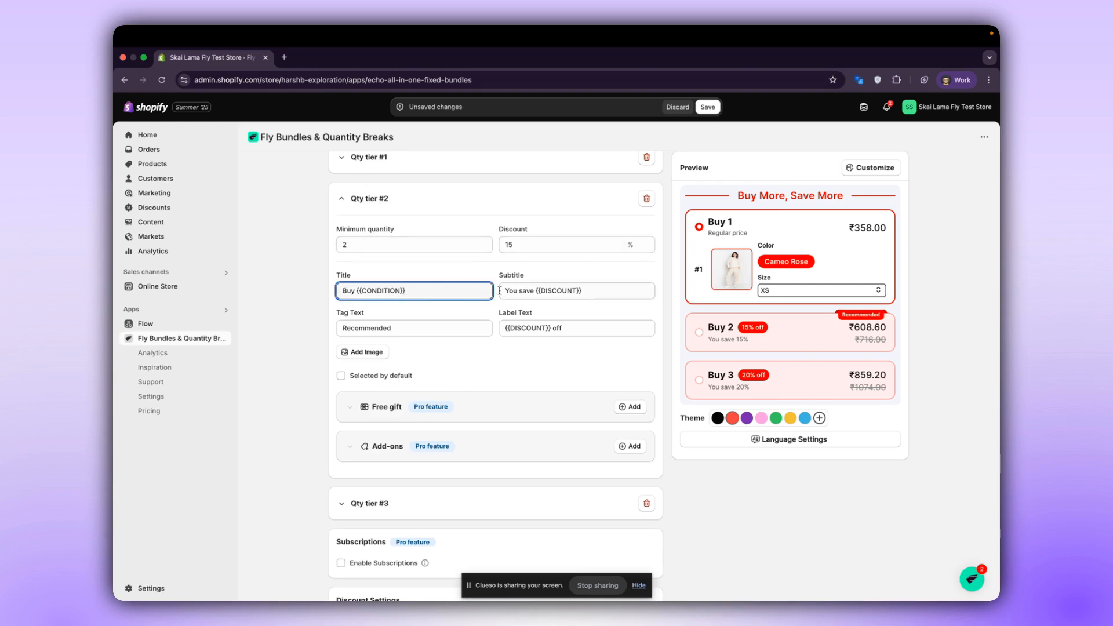
{"action": "type", "text": "and ge"}
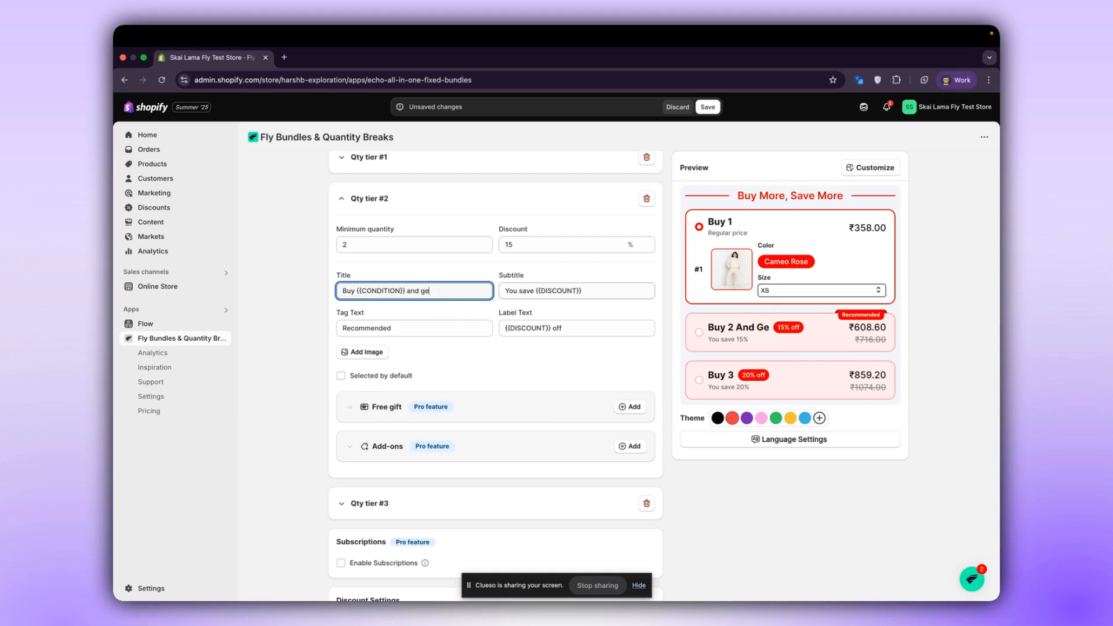
{"action": "type", "text": "t 15% Off"}
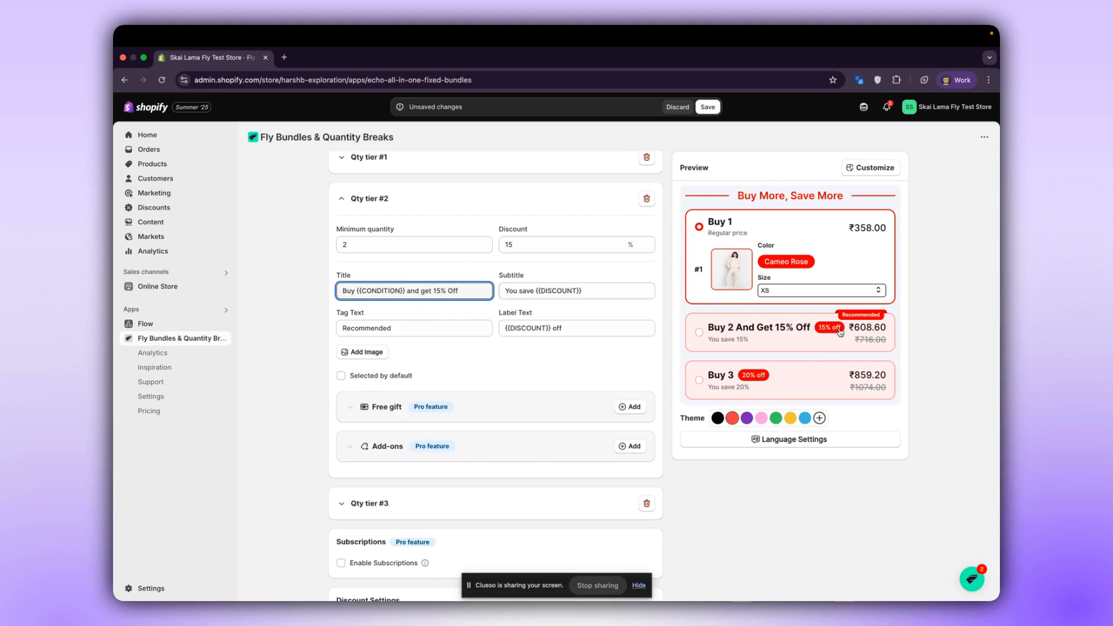
Set the tag text of quantity tier #2 to "Most Popular".
{"action": "left_click", "coordinate": [577, 328]}
{"action": "triple_click", "coordinate": [577, 328]}
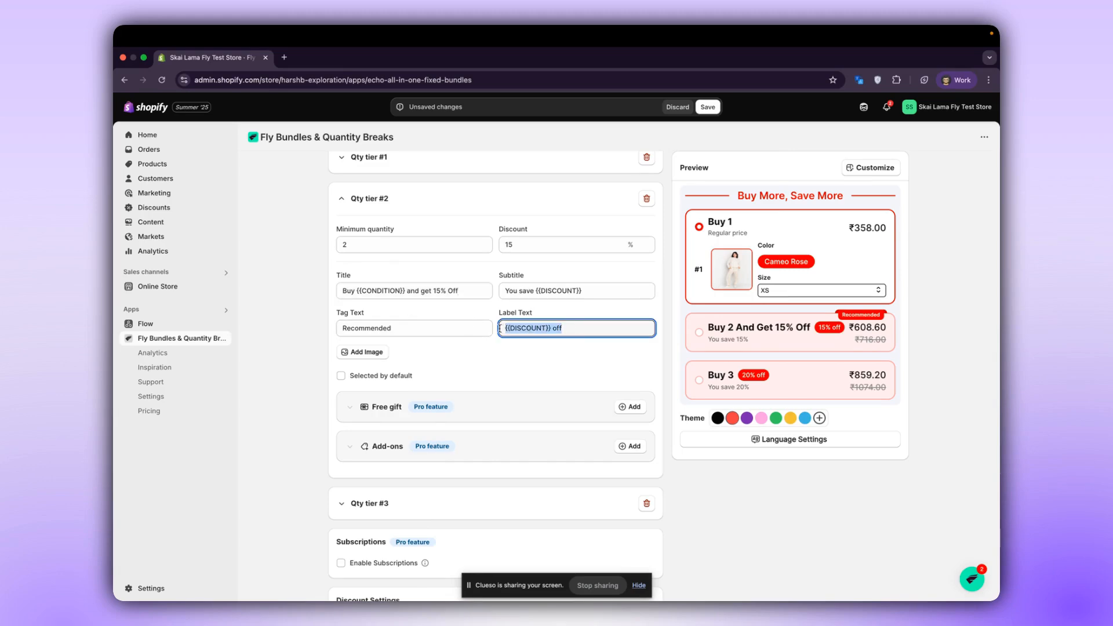
{"action": "left_click", "coordinate": [434, 323]}
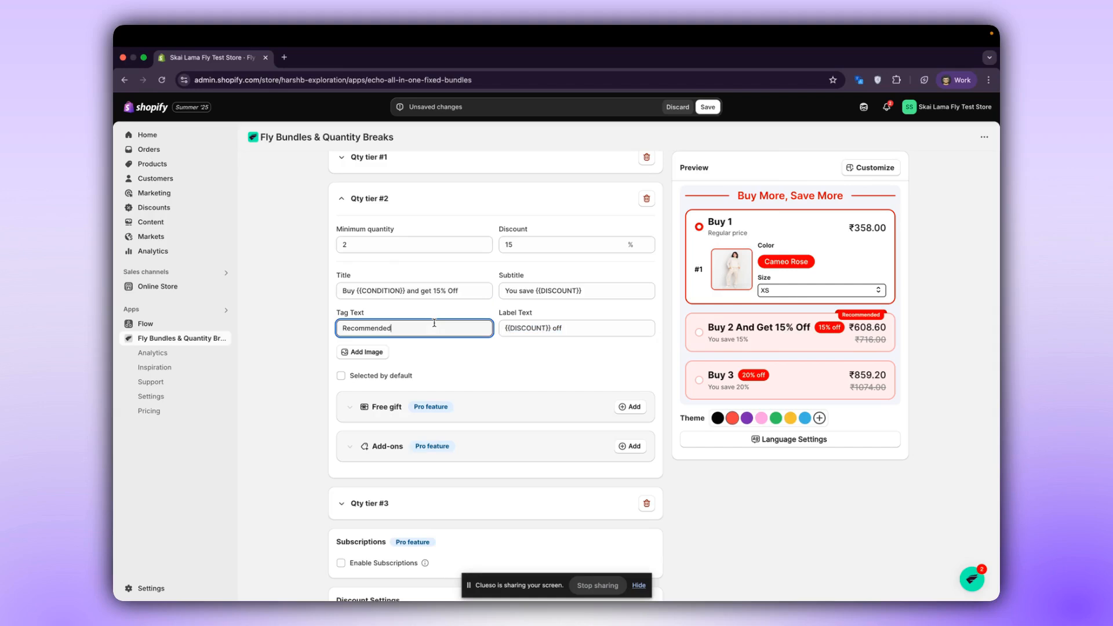
{"action": "left_click_drag", "start_coordinate": [403, 326], "coordinate": [327, 329]}
{"action": "type", "text": "Most P"}
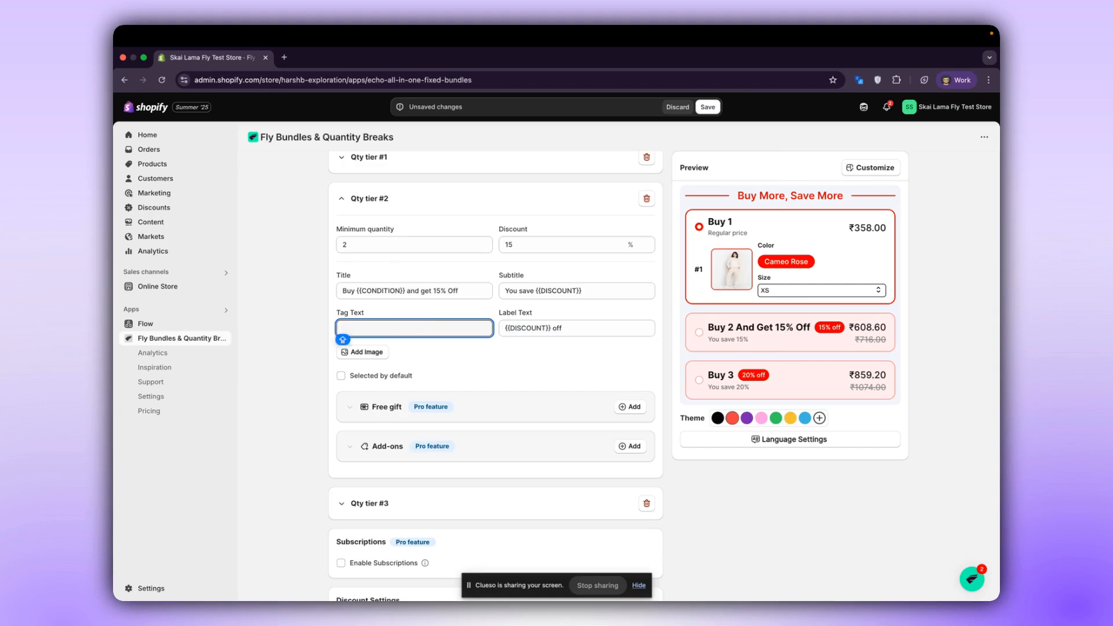
{"action": "type", "text": "opular"}
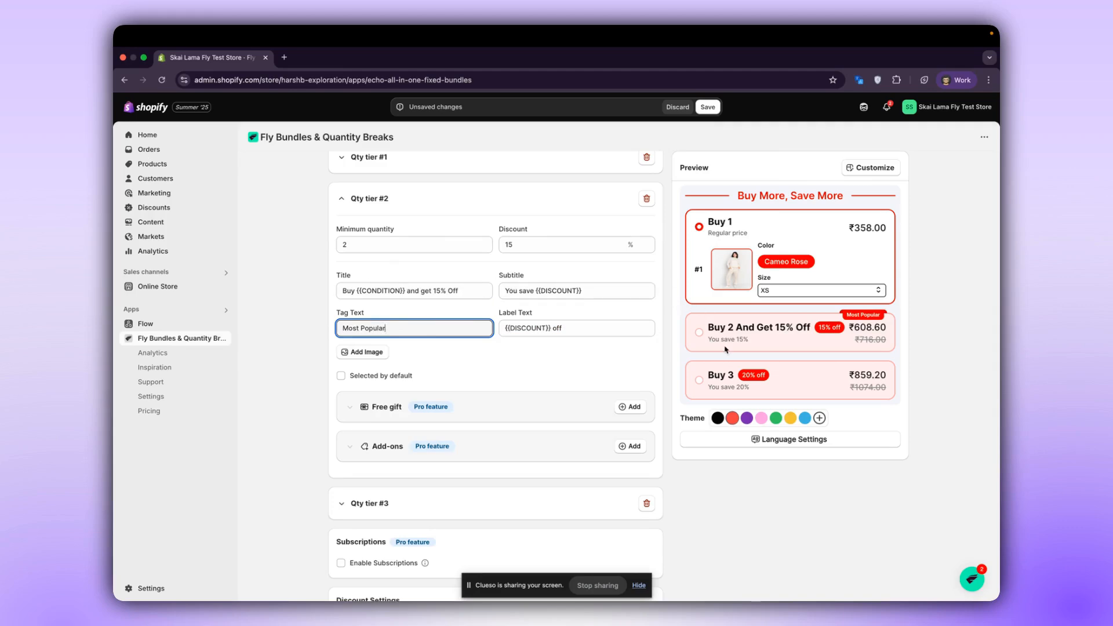
Clear the subtitle of quantity tier #2 and remove "and get 15% Off" from its title.
{"action": "left_click_drag", "start_coordinate": [602, 285], "coordinate": [477, 290]}
{"action": "key", "text": "BackSpace"}
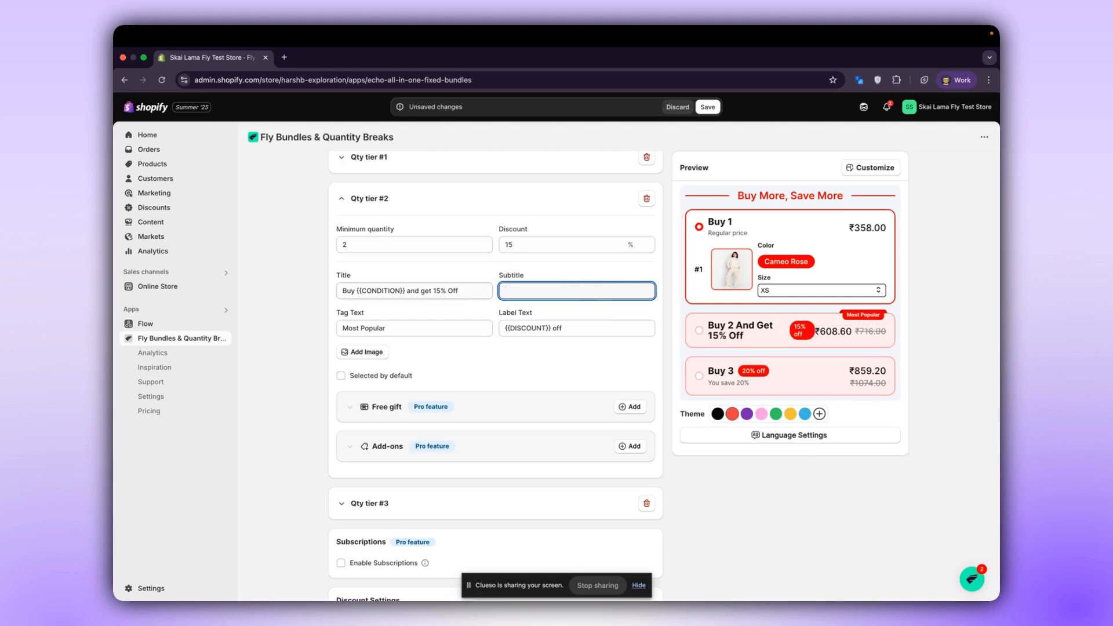
{"action": "left_click", "coordinate": [467, 291]}
{"action": "key", "text": "BackSpace"}
{"action": "key", "text": "BackSpace"}
{"action": "key", "text": "BackSpace"}
{"action": "key", "text": "BackSpace"}
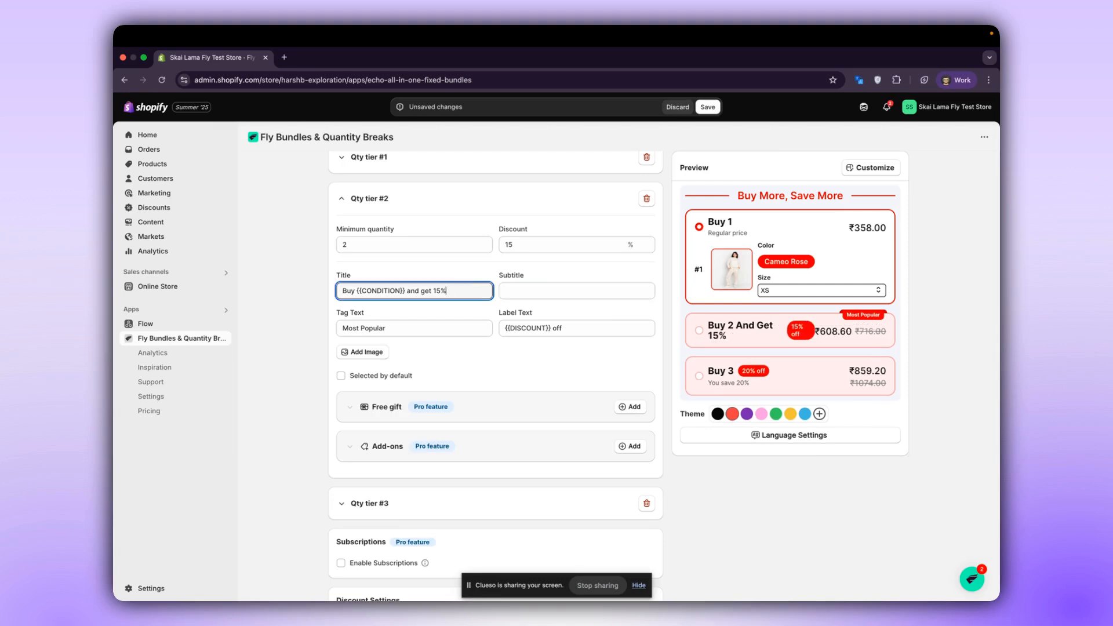
{"action": "key", "text": "BackSpace"}
{"action": "key", "text": "BackSpace"}
{"action": "key", "text": "BackSpace"}
{"action": "key", "text": "BackSpace"}
{"action": "key", "text": "BackSpace"}
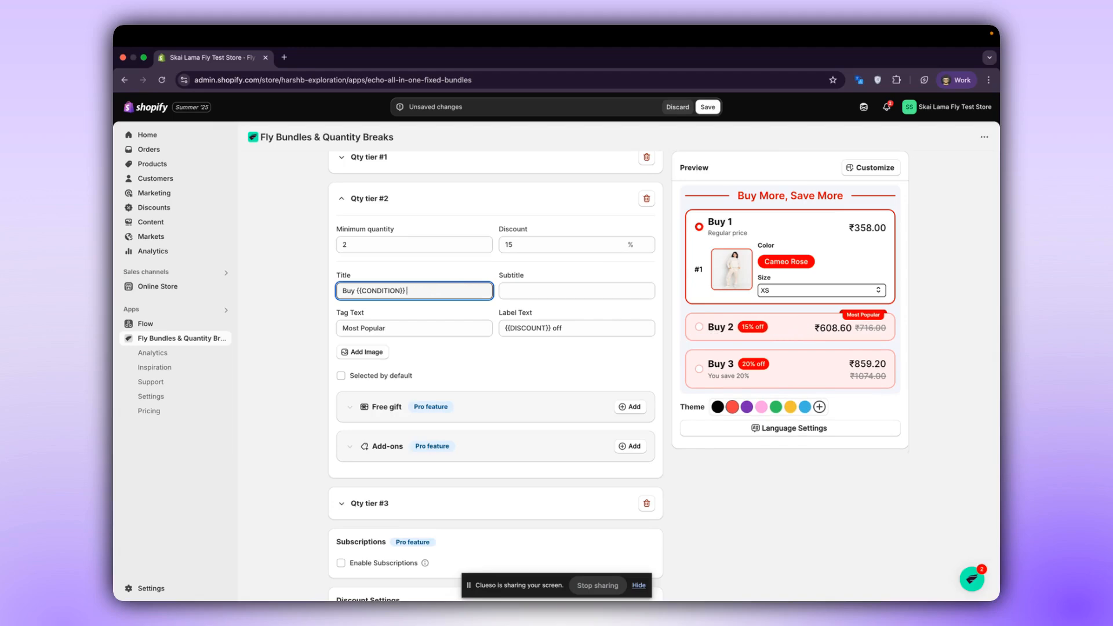
{"action": "left_click", "coordinate": [446, 347]}
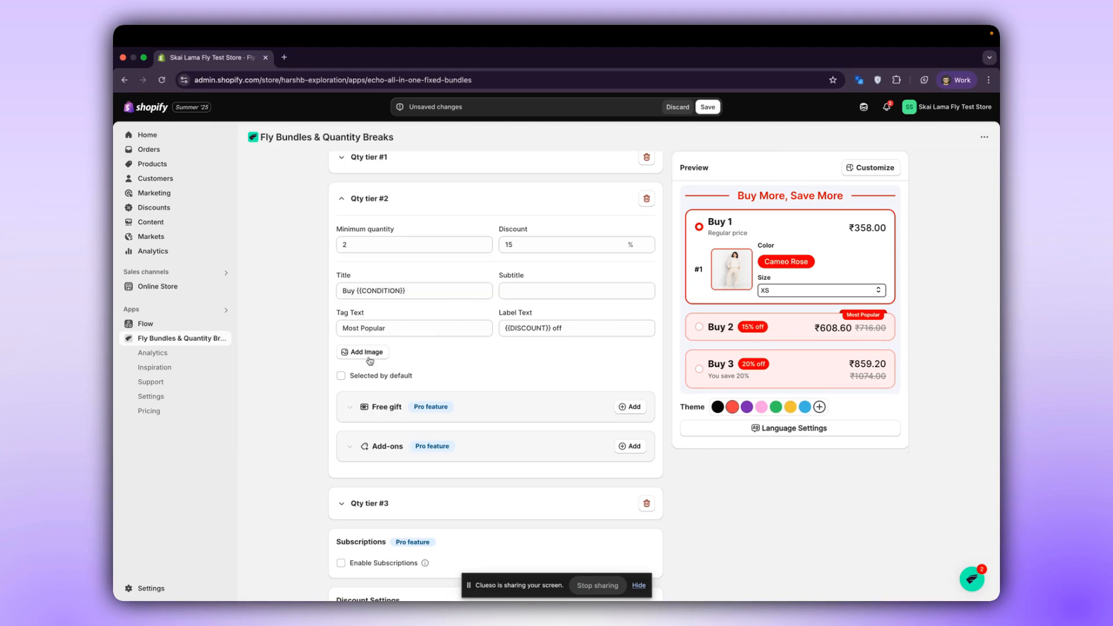
Make quantity tier #2 selected by default and select the Buy 2 option in the preview.
{"action": "scroll", "coordinate": [373, 378], "scroll_direction": "up", "scroll_amount": 3}
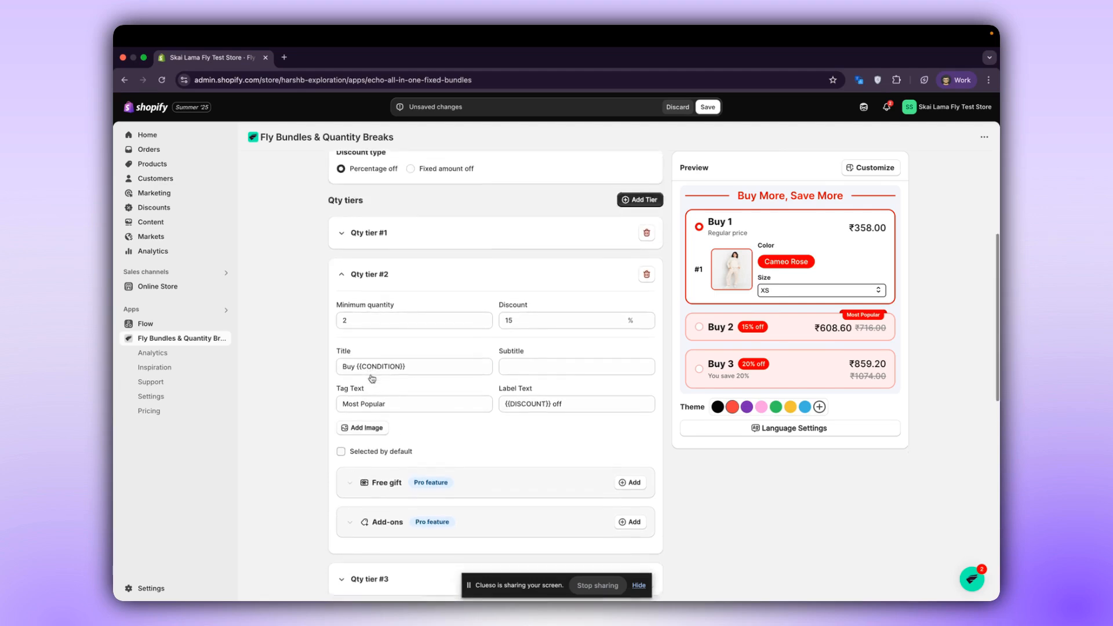
{"action": "scroll", "coordinate": [373, 378], "scroll_direction": "down", "scroll_amount": 2}
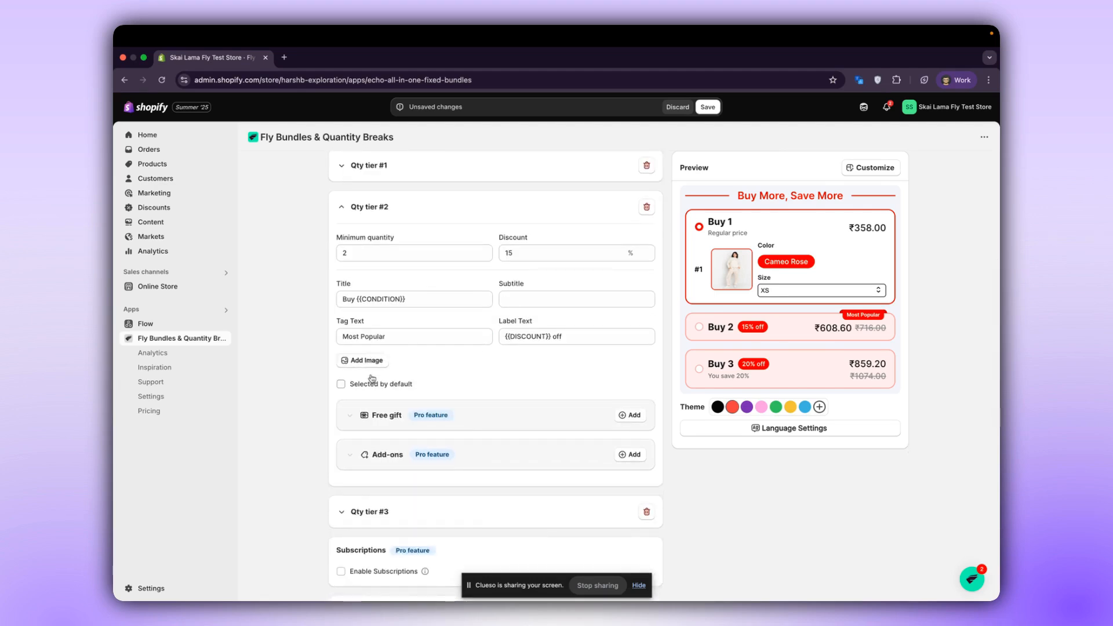
{"action": "left_click", "coordinate": [373, 385]}
{"action": "scroll", "coordinate": [447, 244], "scroll_direction": "up", "scroll_amount": 2}
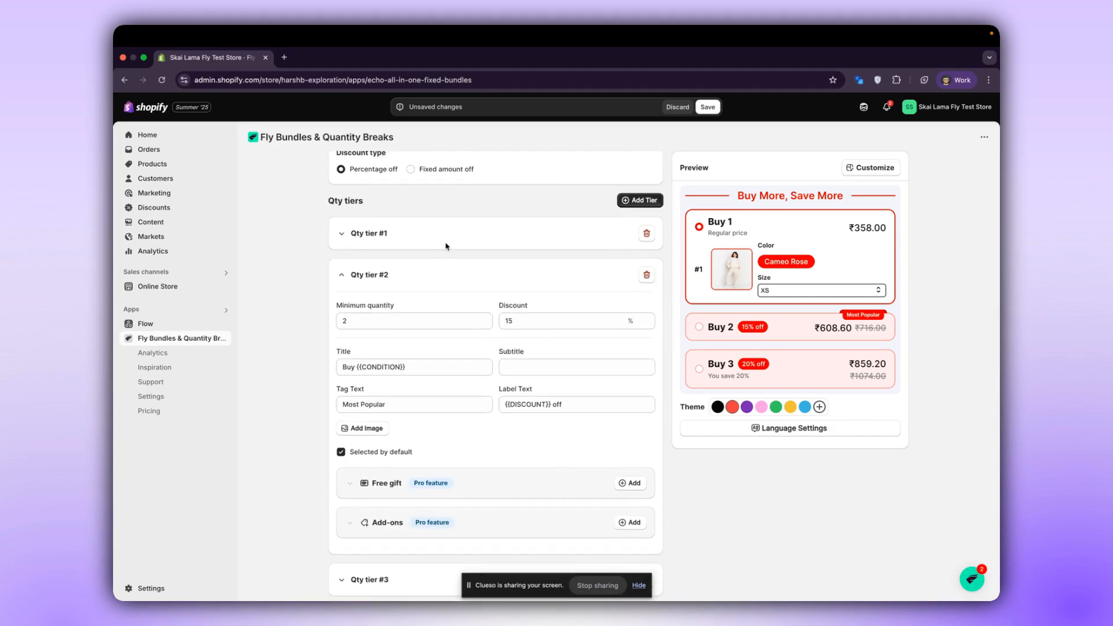
{"action": "scroll", "coordinate": [657, 351], "scroll_direction": "down", "scroll_amount": 1}
{"action": "left_click", "coordinate": [725, 331]}
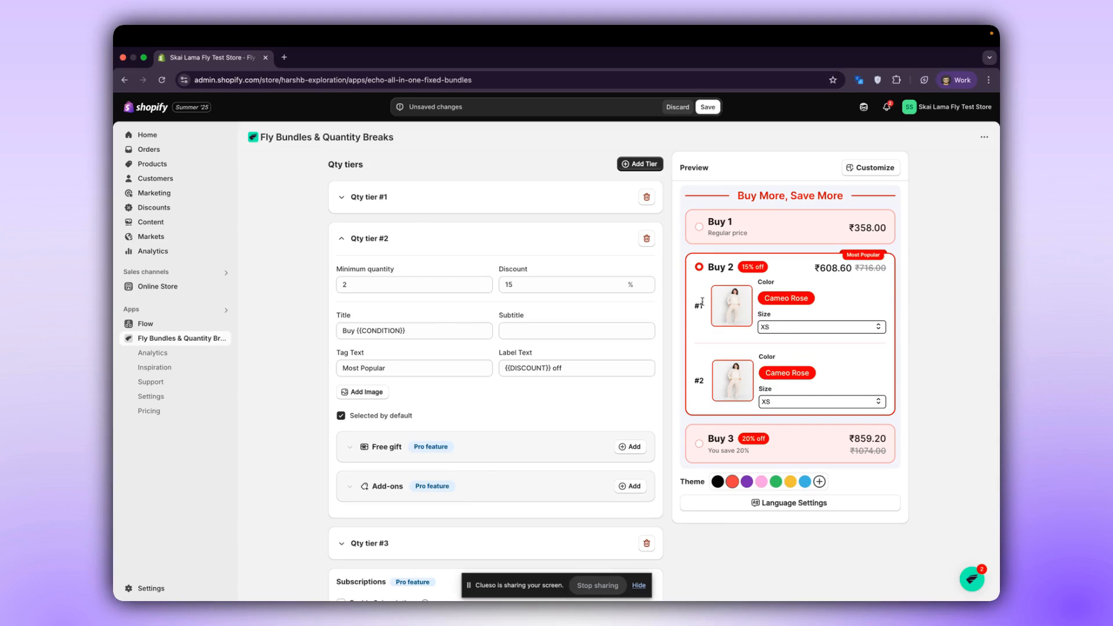
Check the size choices for both items of the Buy 2 option in the preview.
{"action": "left_click", "coordinate": [802, 328]}
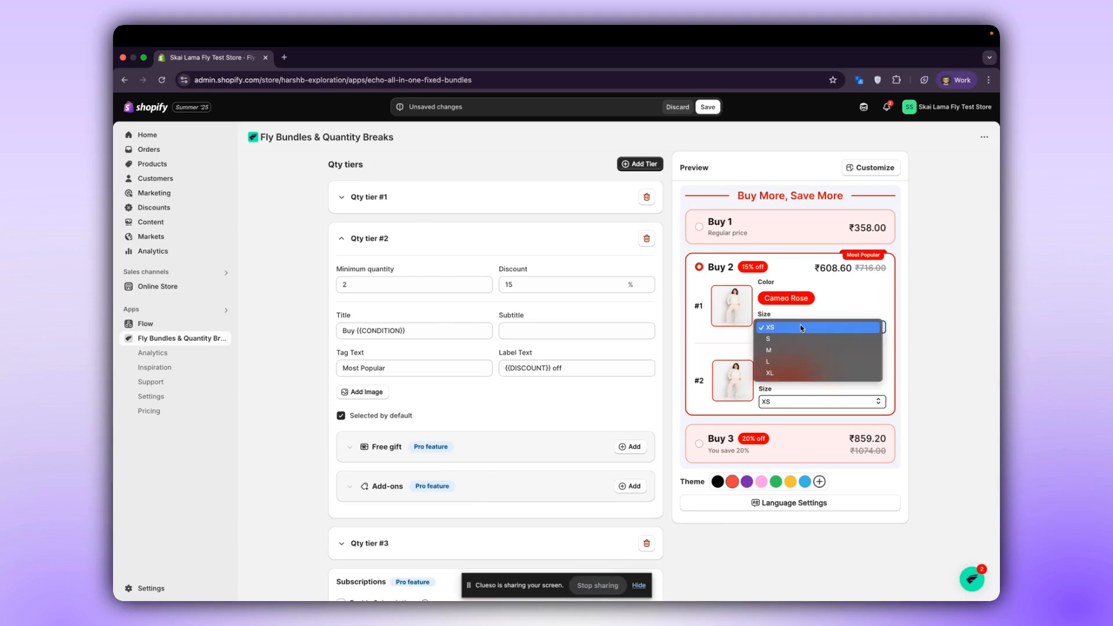
{"action": "left_click", "coordinate": [800, 306]}
{"action": "left_click", "coordinate": [796, 402]}
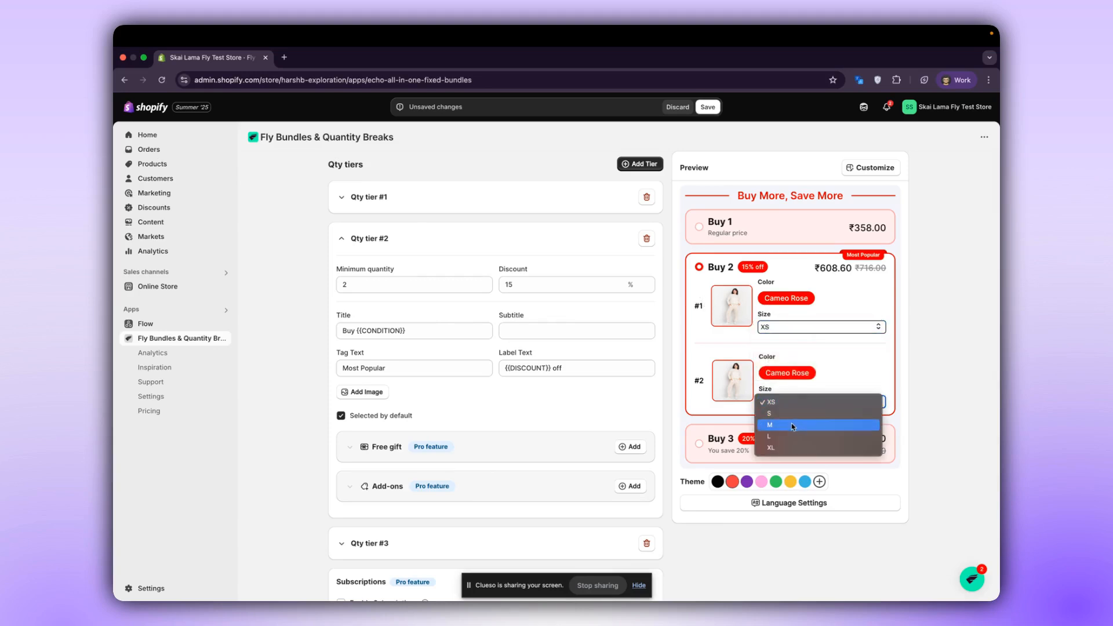
{"action": "left_click", "coordinate": [789, 412]}
{"action": "left_click", "coordinate": [779, 328]}
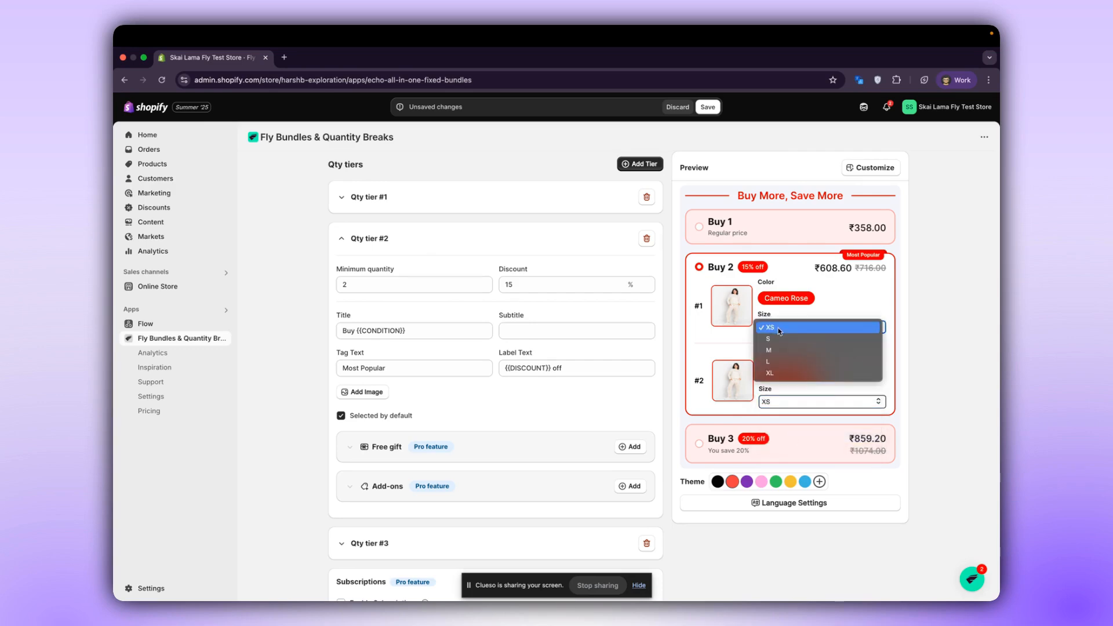
{"action": "left_click", "coordinate": [794, 396]}
{"action": "left_click", "coordinate": [794, 401]}
{"action": "left_click", "coordinate": [792, 401]}
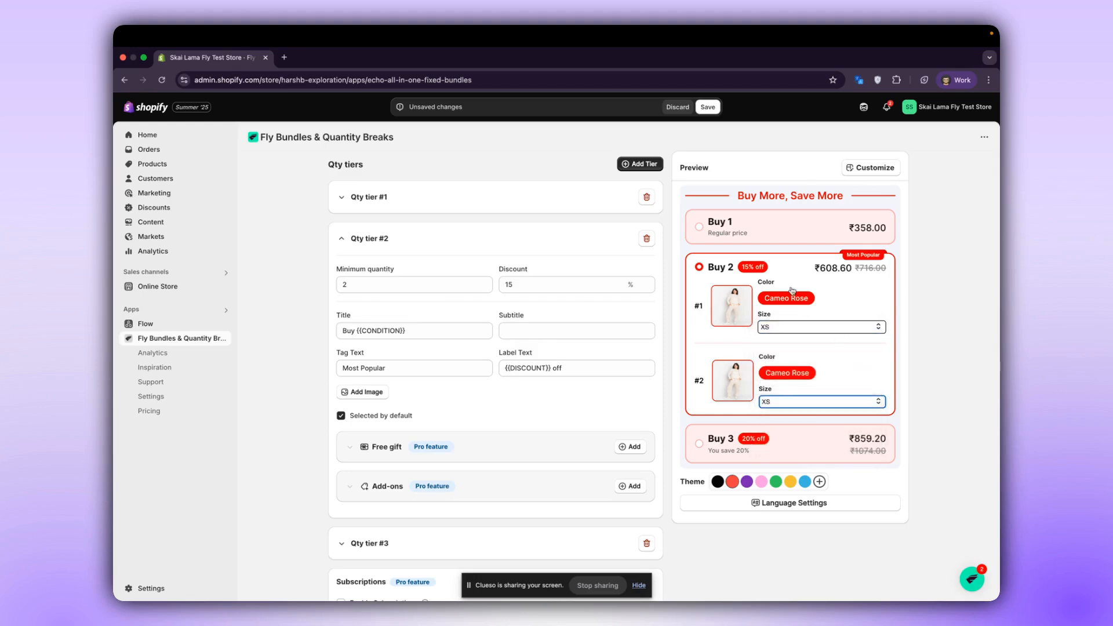
Compare the Buy 3 option with the Buy 2 option in the preview and return to the tier #2 subtitle.
{"action": "left_click", "coordinate": [784, 449]}
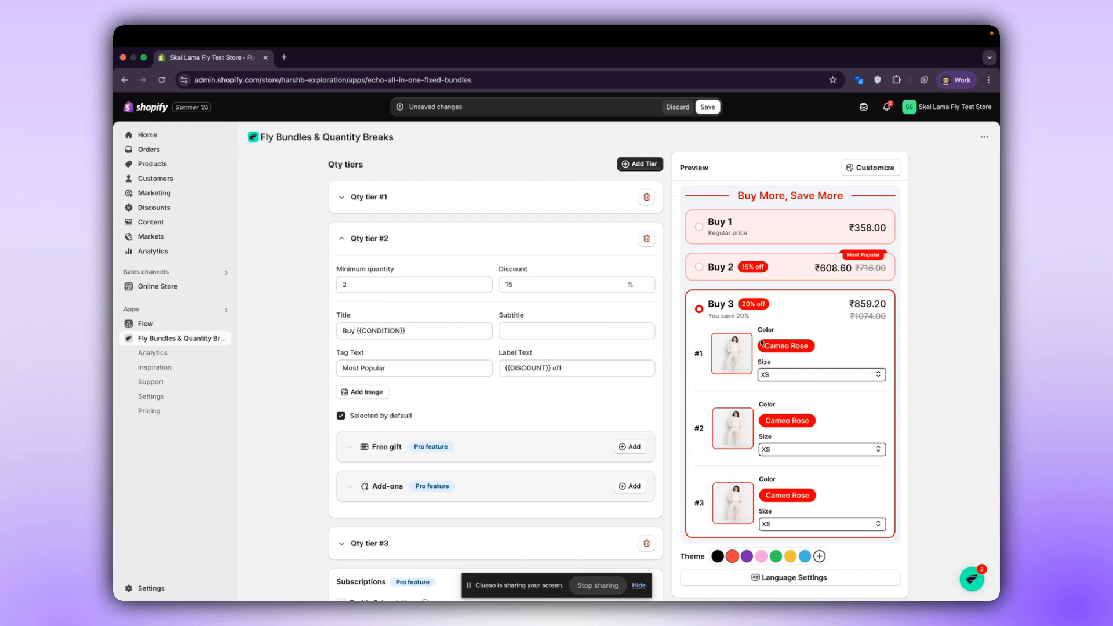
{"action": "left_click", "coordinate": [782, 272]}
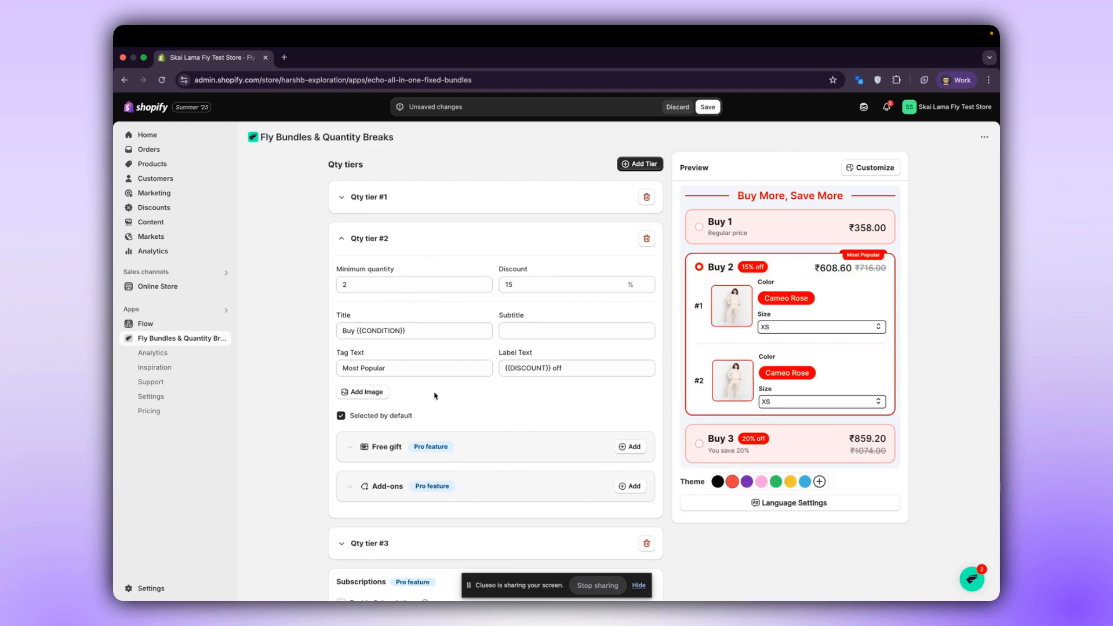
{"action": "left_click", "coordinate": [539, 328]}
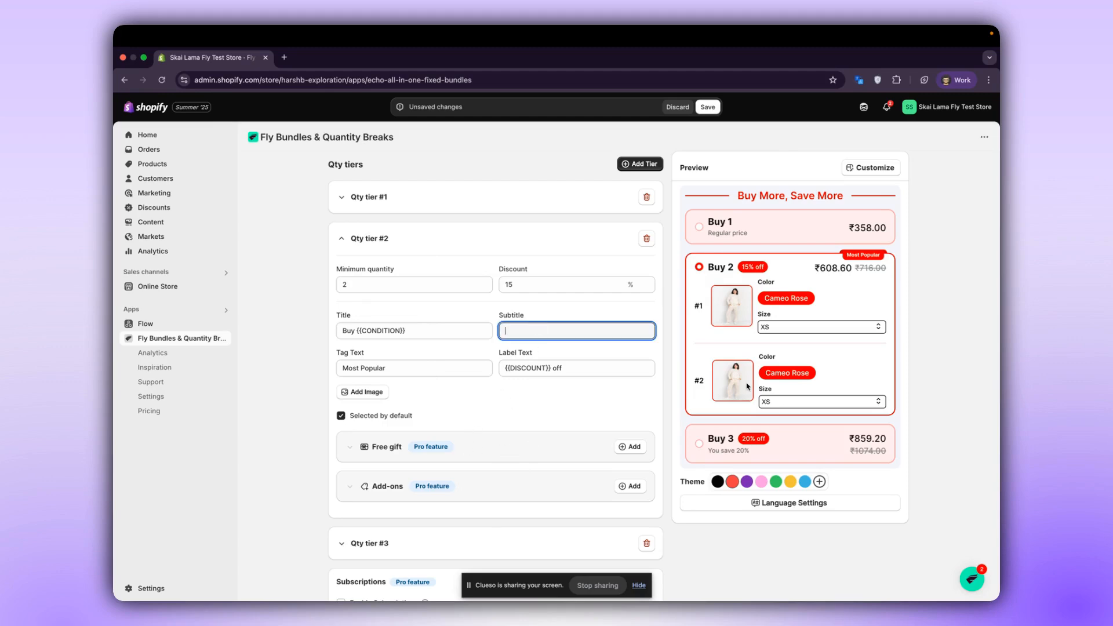
Add Adorable Teddy And Dark Chocolate Delight as a free gift to quantity tier #2.
{"action": "left_click", "coordinate": [633, 448]}
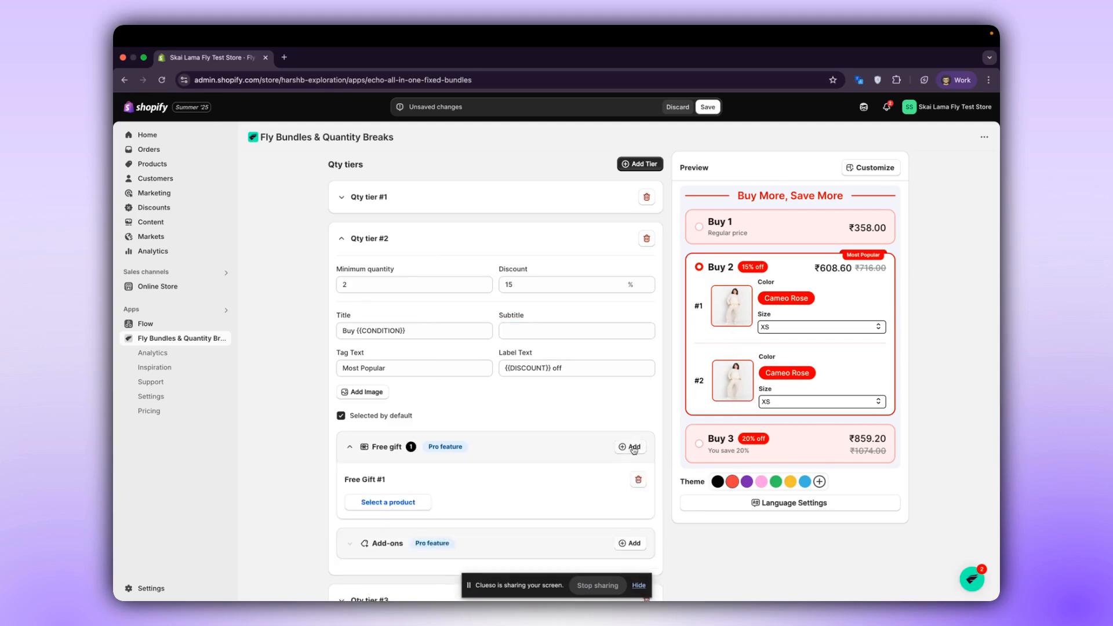
{"action": "left_click", "coordinate": [396, 503]}
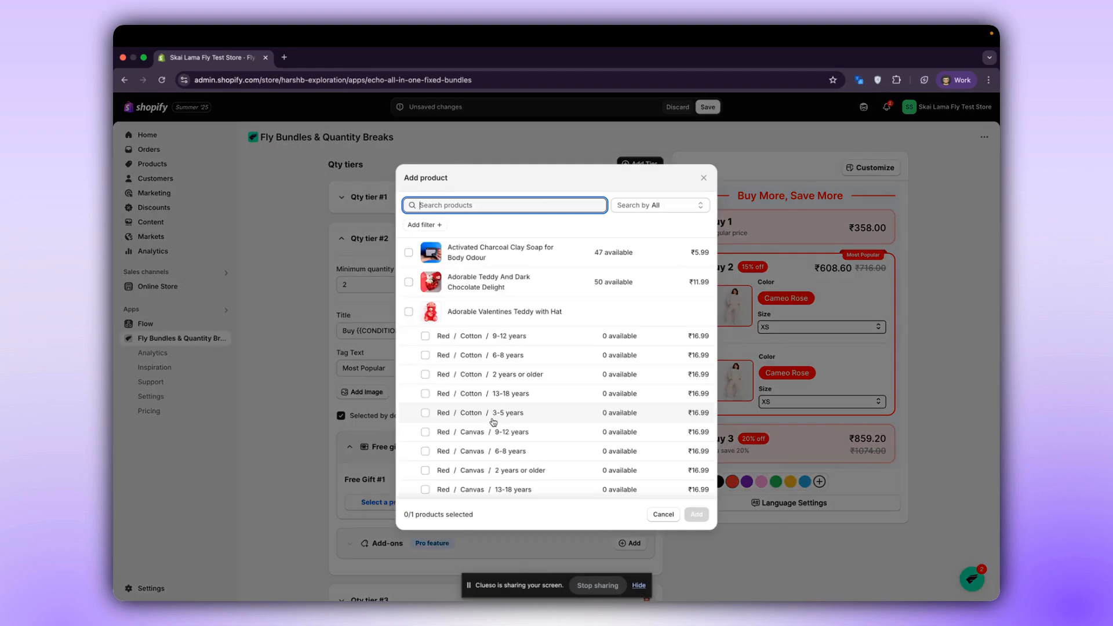
{"action": "left_click", "coordinate": [465, 289]}
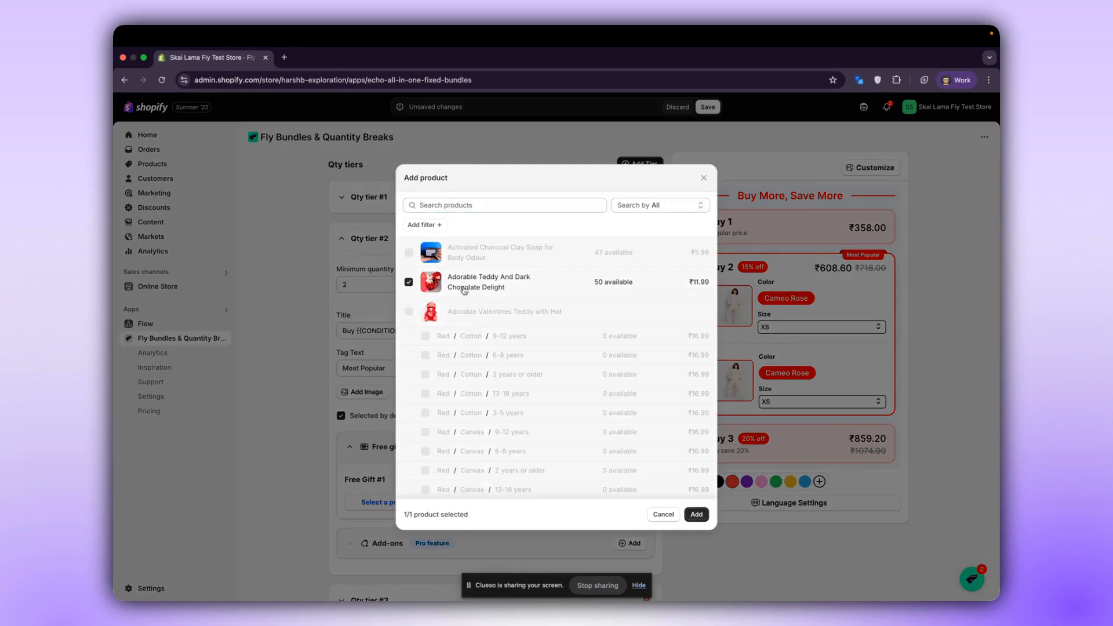
{"action": "left_click", "coordinate": [697, 515]}
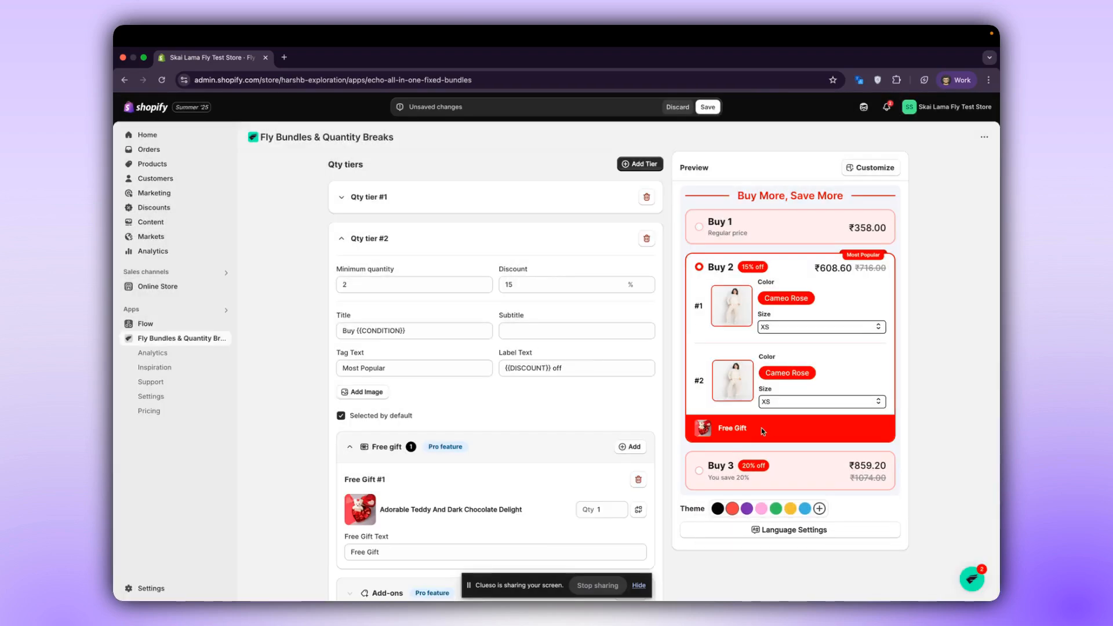
{"action": "left_click", "coordinate": [609, 509]}
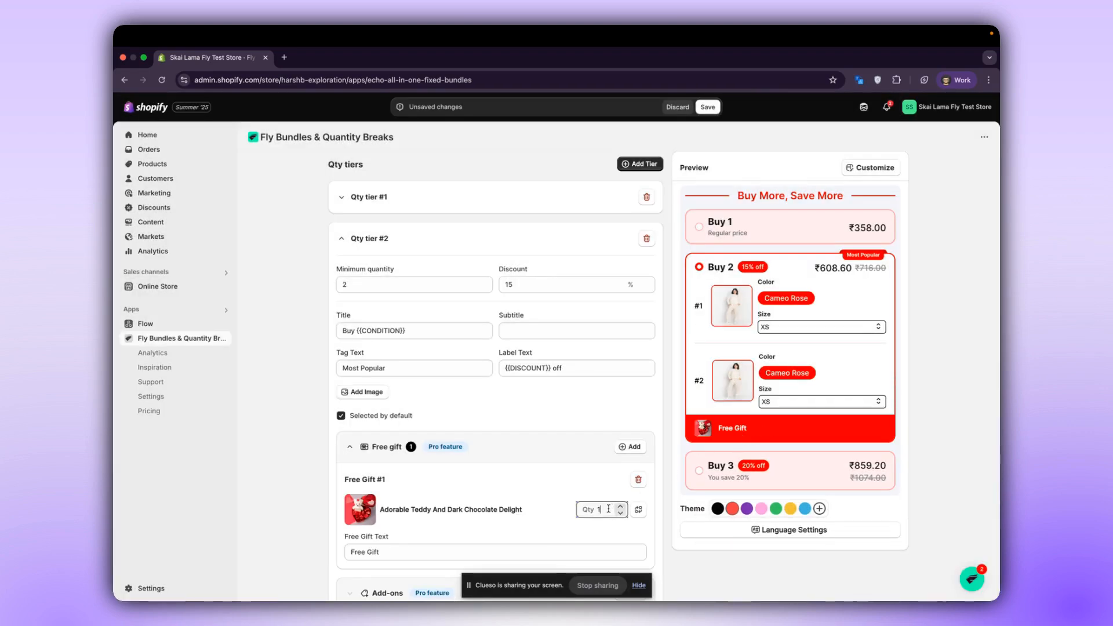
Select the Buy 3 option in the preview and enable Show original price in the free gift settings.
{"action": "left_click", "coordinate": [727, 471]}
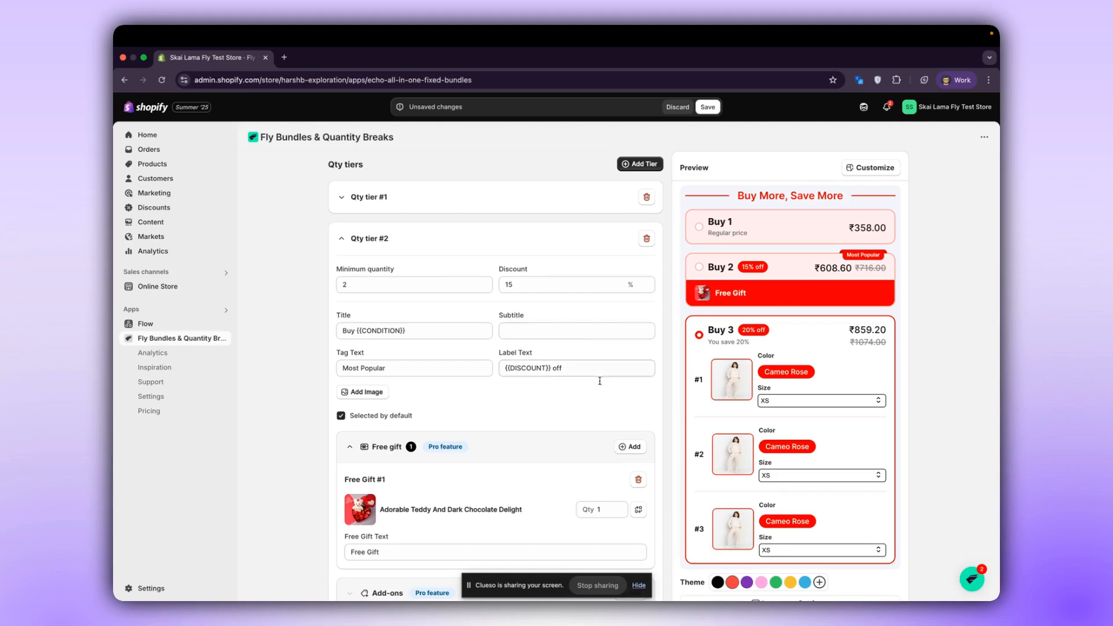
{"action": "scroll", "coordinate": [496, 448], "scroll_direction": "down", "scroll_amount": 3}
{"action": "scroll", "coordinate": [496, 448], "scroll_direction": "down", "scroll_amount": 10}
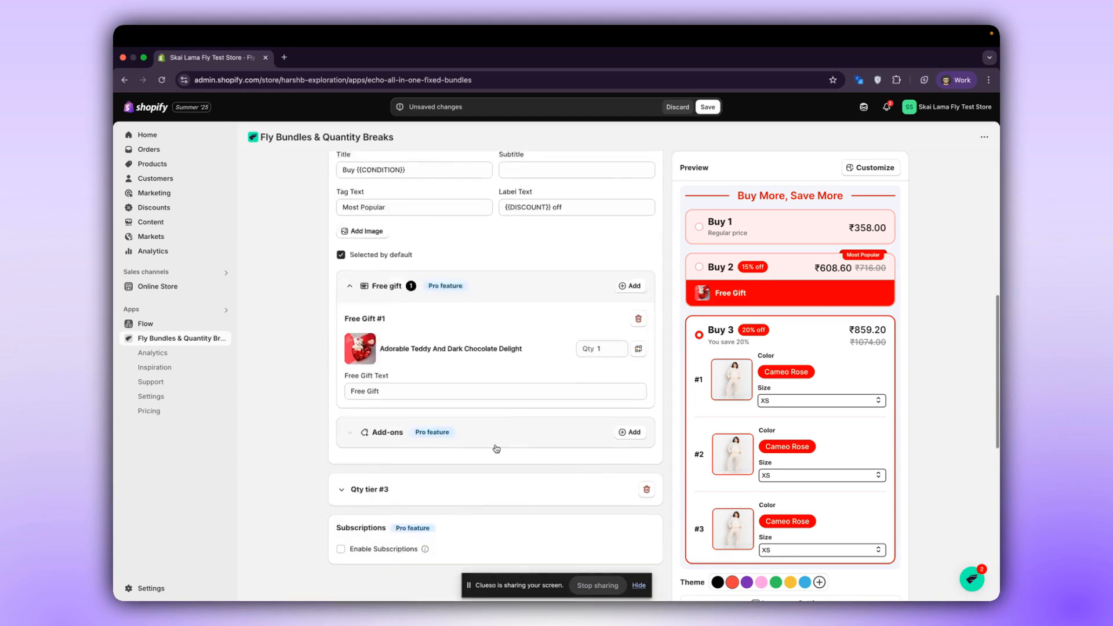
{"action": "left_click", "coordinate": [422, 544]}
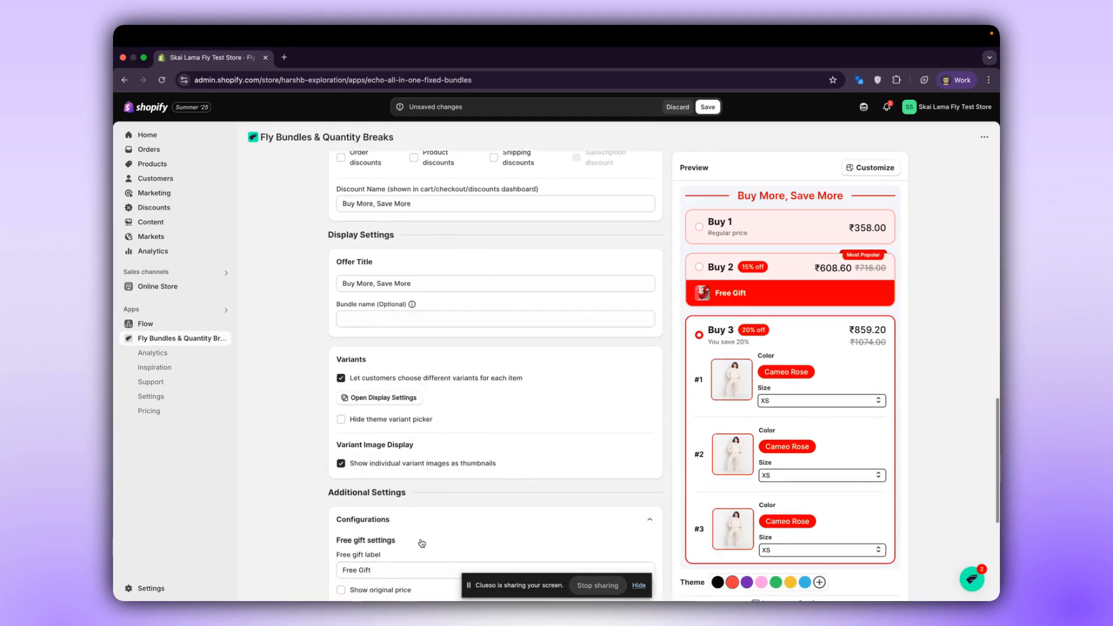
{"action": "scroll", "coordinate": [406, 511], "scroll_direction": "down", "scroll_amount": 3}
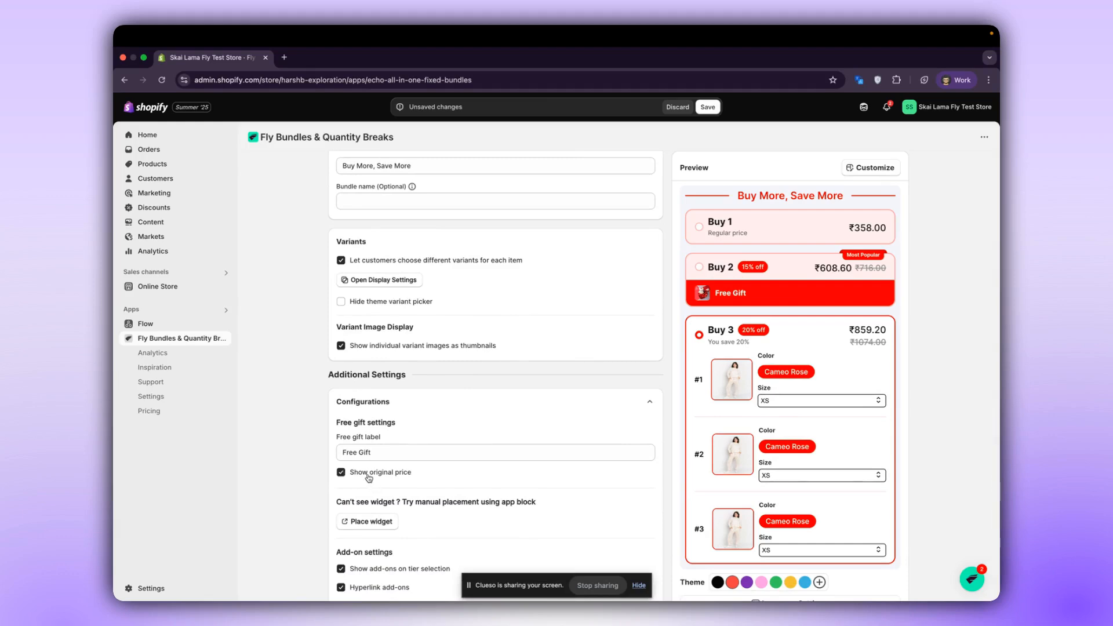
Add Ayurvedic Moisturizer as an add-on product to quantity tier #2.
{"action": "scroll", "coordinate": [368, 478], "scroll_direction": "up", "scroll_amount": 10}
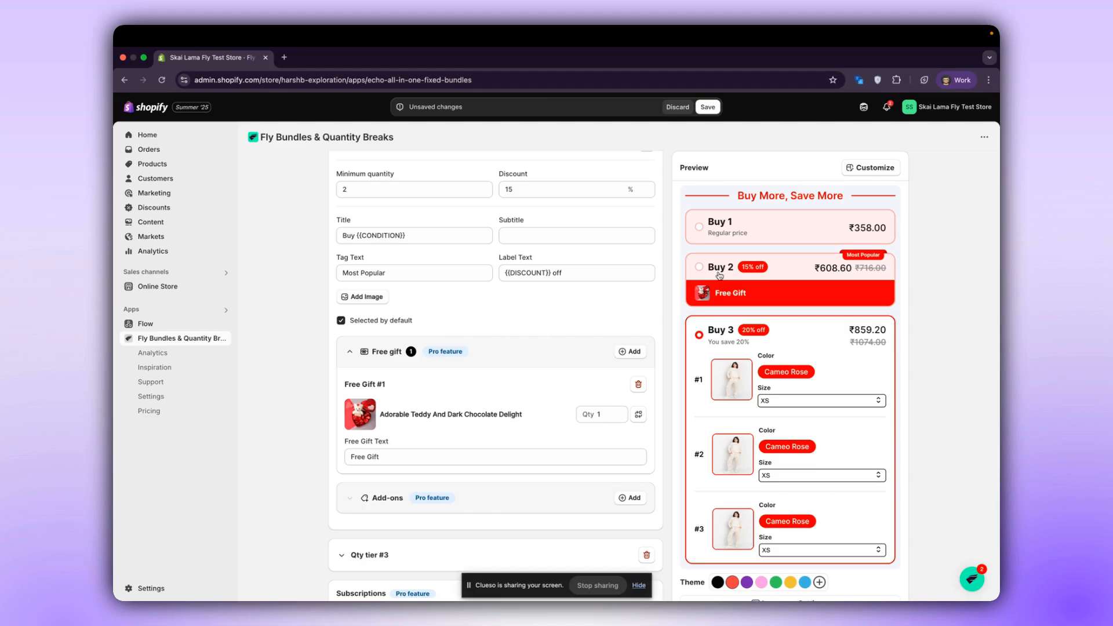
{"action": "left_click", "coordinate": [614, 496]}
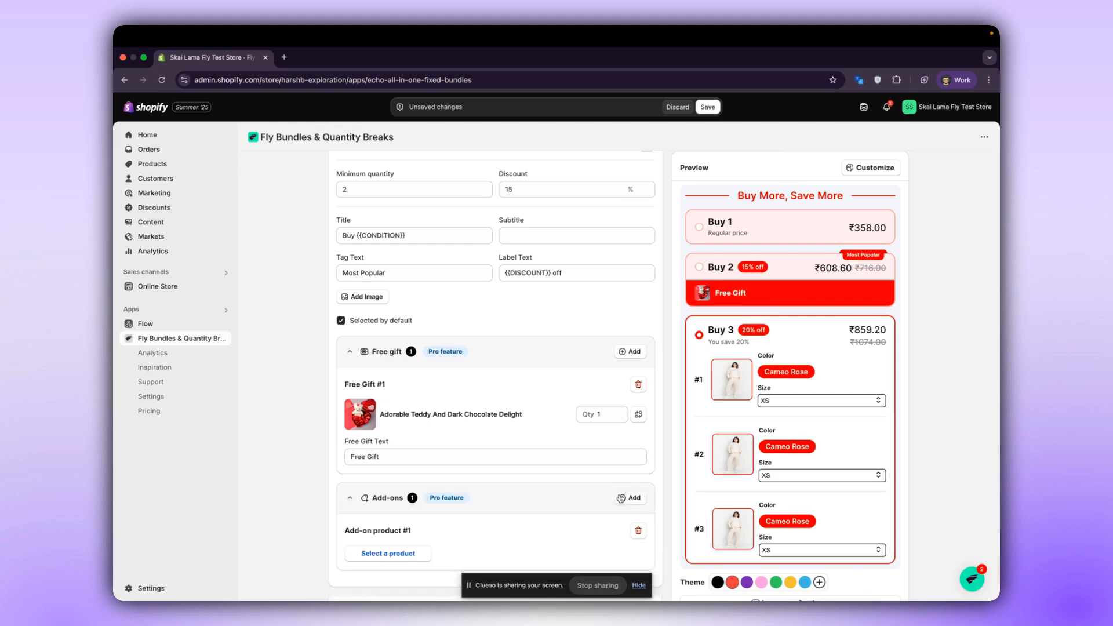
{"action": "scroll", "coordinate": [615, 495], "scroll_direction": "down", "scroll_amount": 2}
{"action": "left_click", "coordinate": [385, 471]}
{"action": "scroll", "coordinate": [505, 305], "scroll_direction": "down", "scroll_amount": 10}
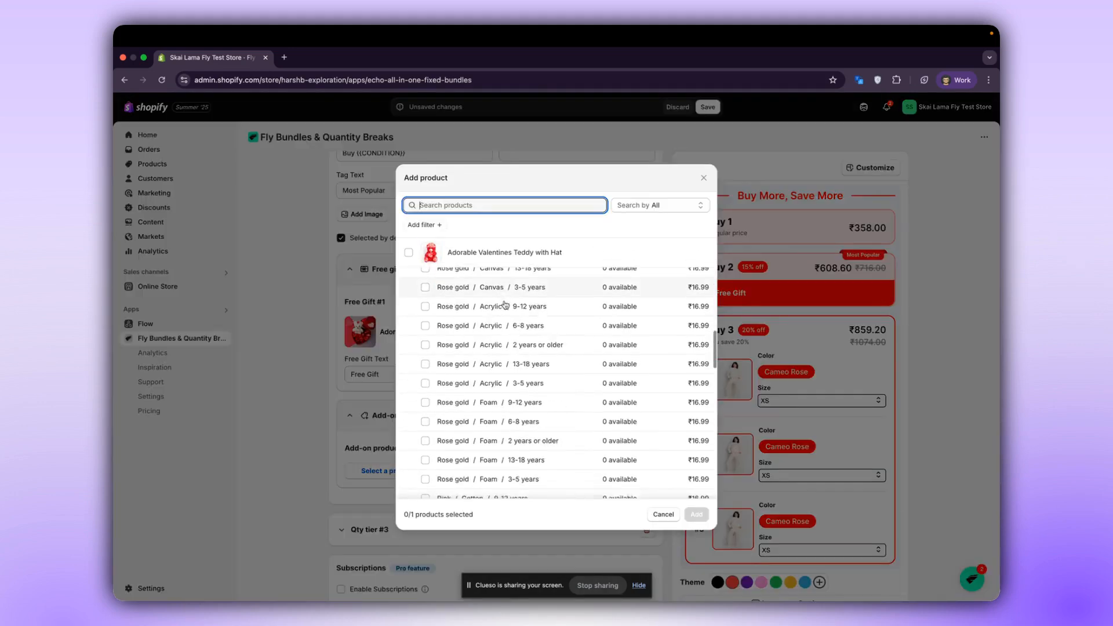
{"action": "left_click", "coordinate": [481, 443]}
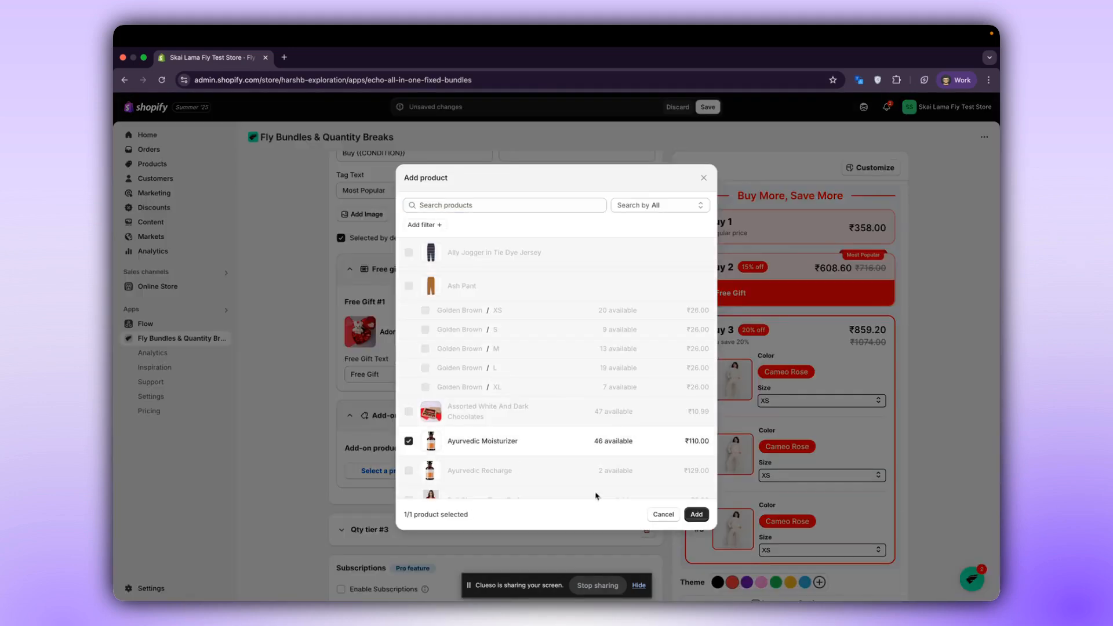
{"action": "left_click", "coordinate": [697, 515]}
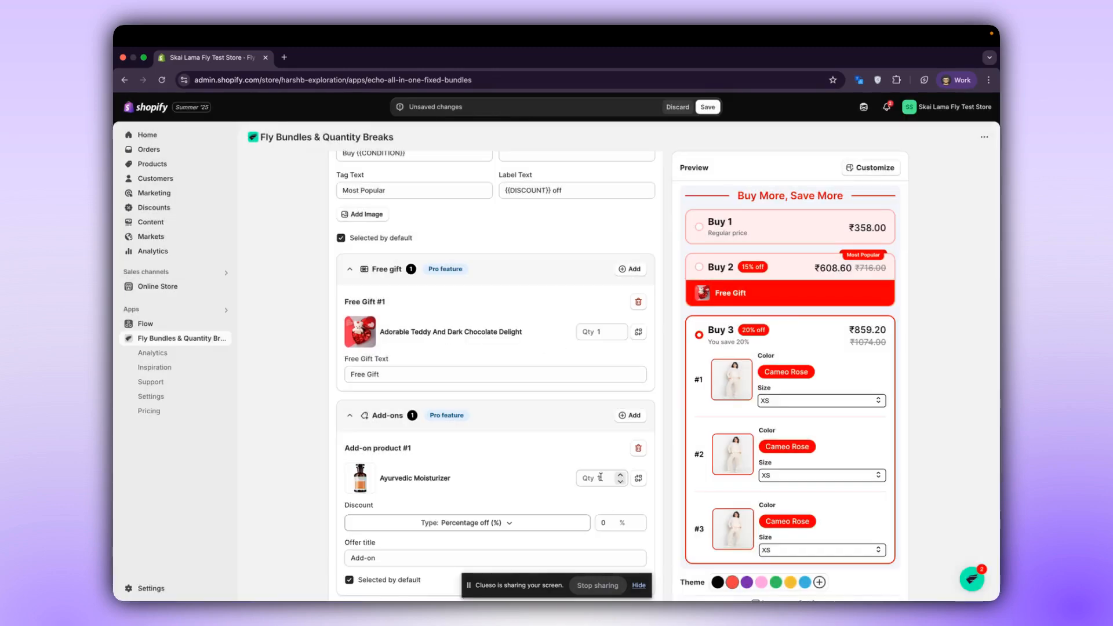
Set the Ayurvedic Moisturizer add-on's discount to 10 with the Percentage off (%) type.
{"action": "left_click", "coordinate": [539, 523]}
{"action": "scroll", "coordinate": [522, 464], "scroll_direction": "down", "scroll_amount": 3}
{"action": "left_click", "coordinate": [514, 443]}
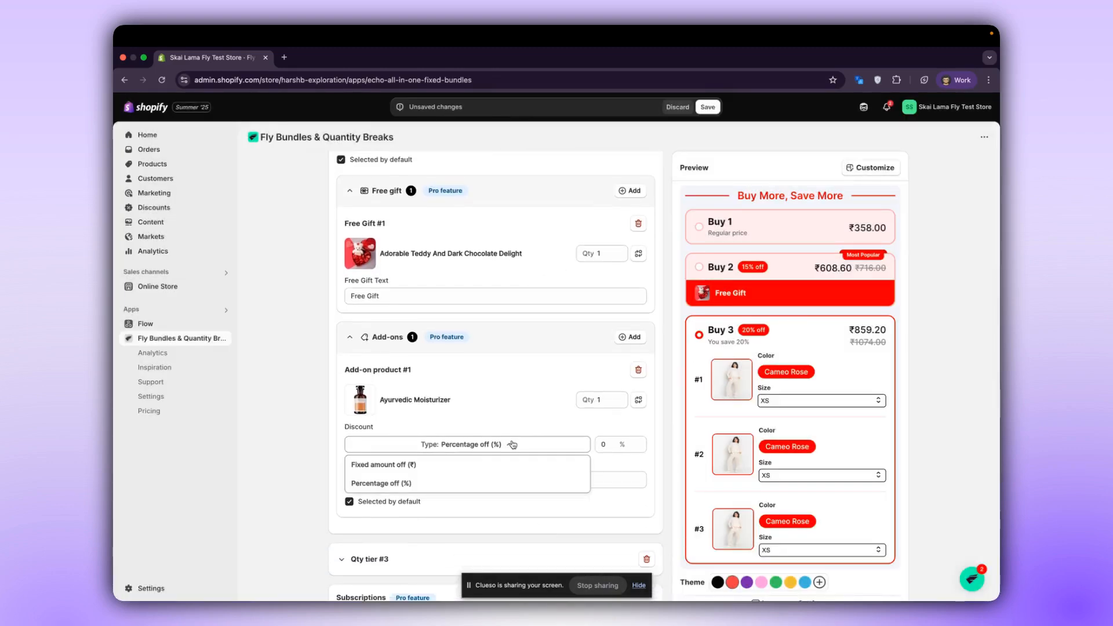
{"action": "left_click", "coordinate": [440, 484]}
{"action": "left_click", "coordinate": [604, 445]}
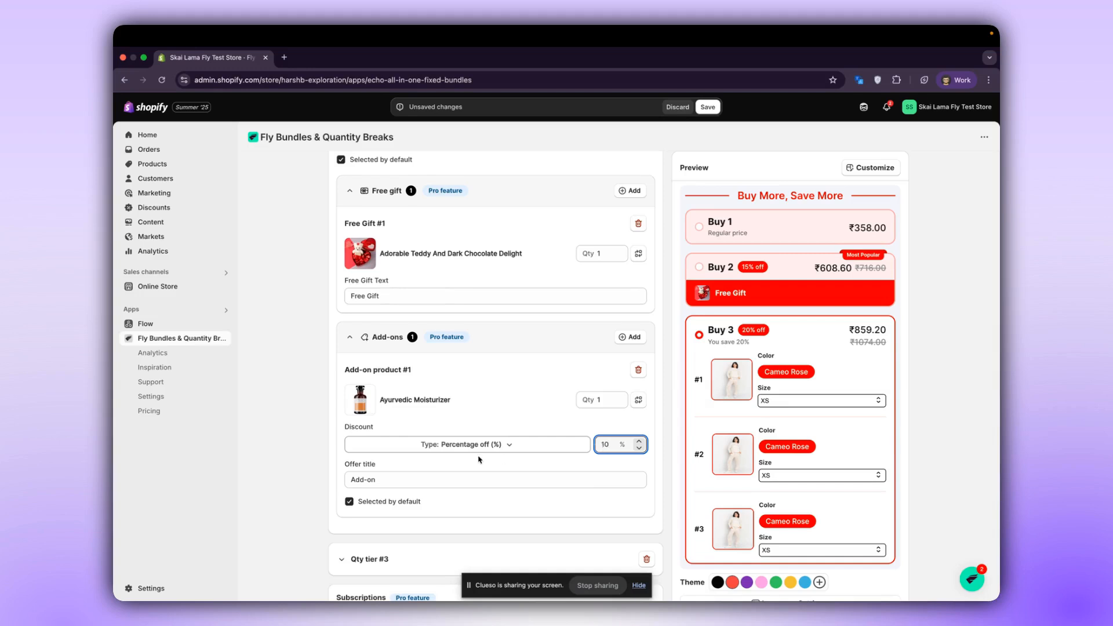
Select the Buy 2 option in the preview and change the add-on's offer title to "Add-on and get 10%off".
{"action": "left_click", "coordinate": [414, 475]}
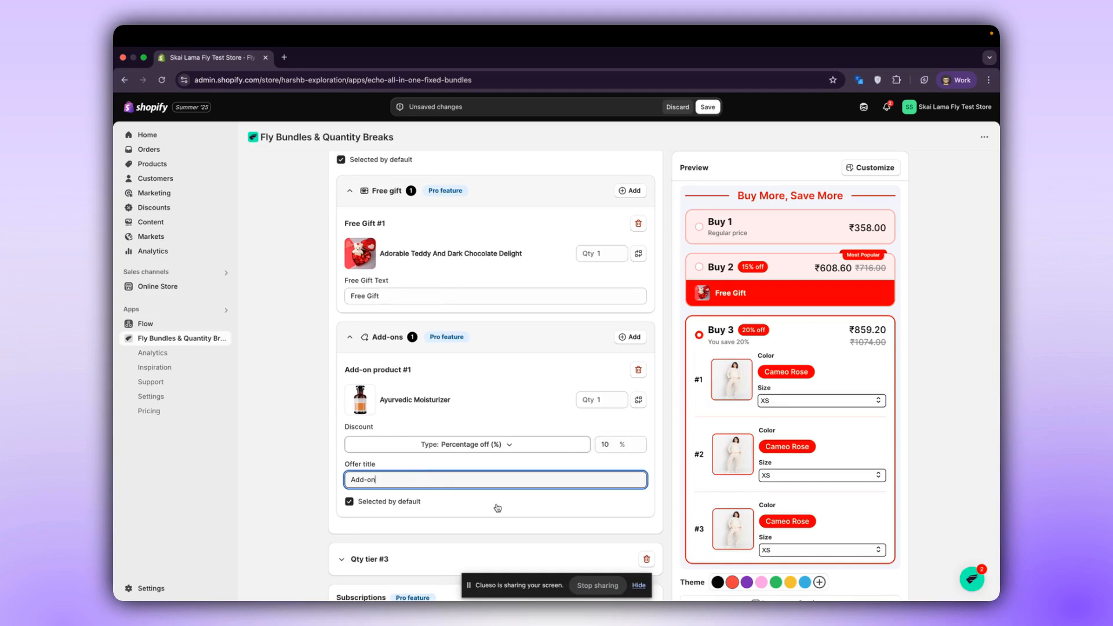
{"action": "left_click", "coordinate": [719, 275]}
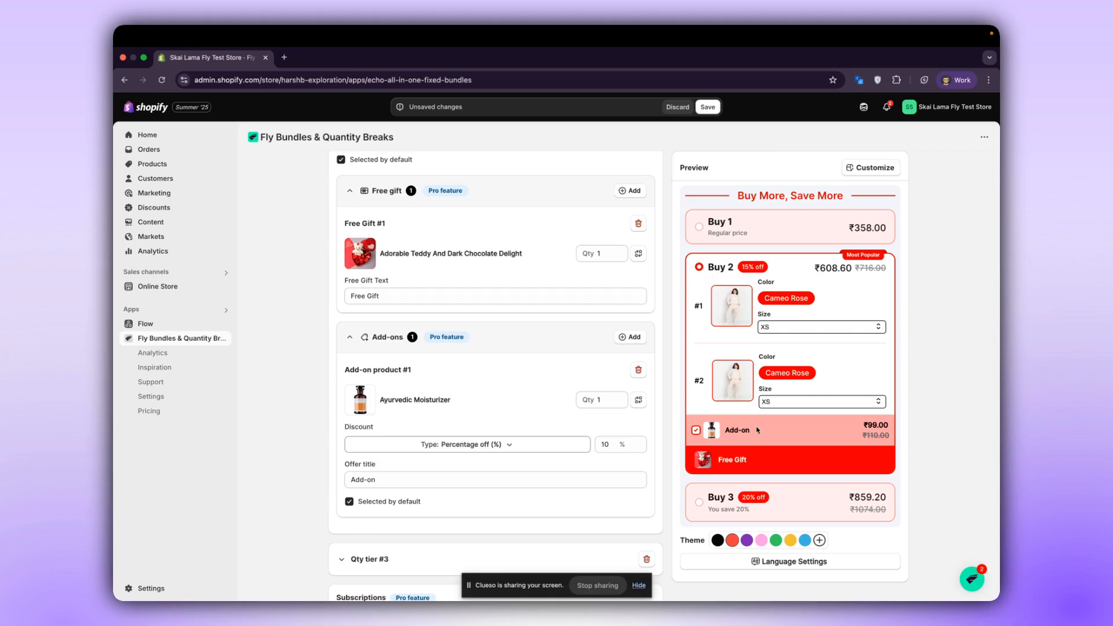
{"action": "left_click", "coordinate": [447, 477]}
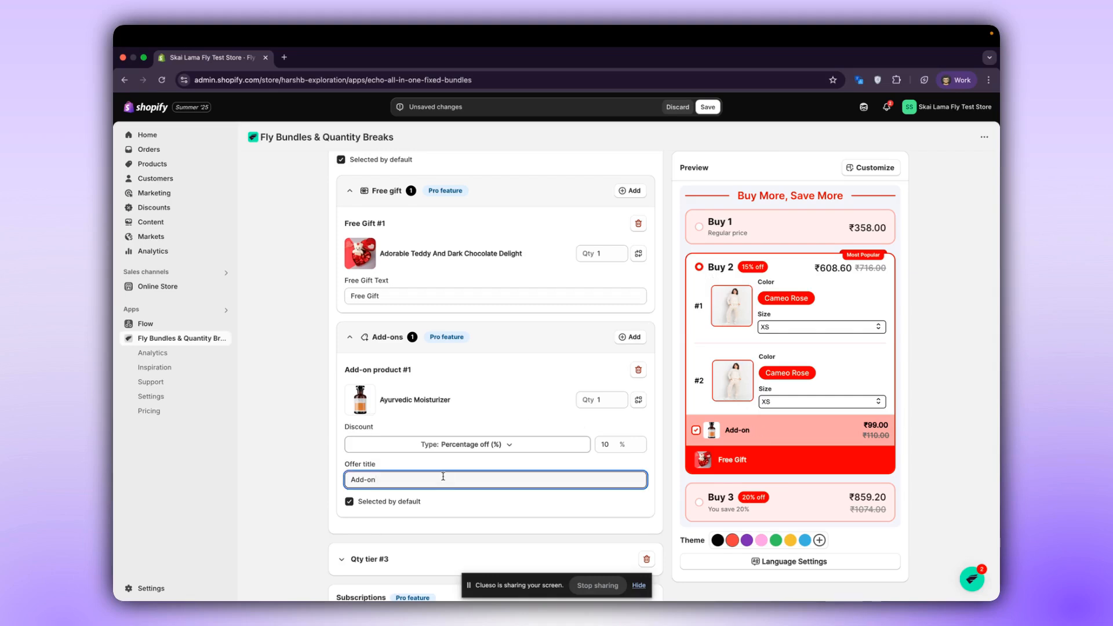
{"action": "type", "text": "and get 10%off"}
{"action": "left_click", "coordinate": [464, 513]}
Turn the add-on's Selected by default option off and back on to compare its checkbox in the preview.
{"action": "left_click", "coordinate": [350, 501]}
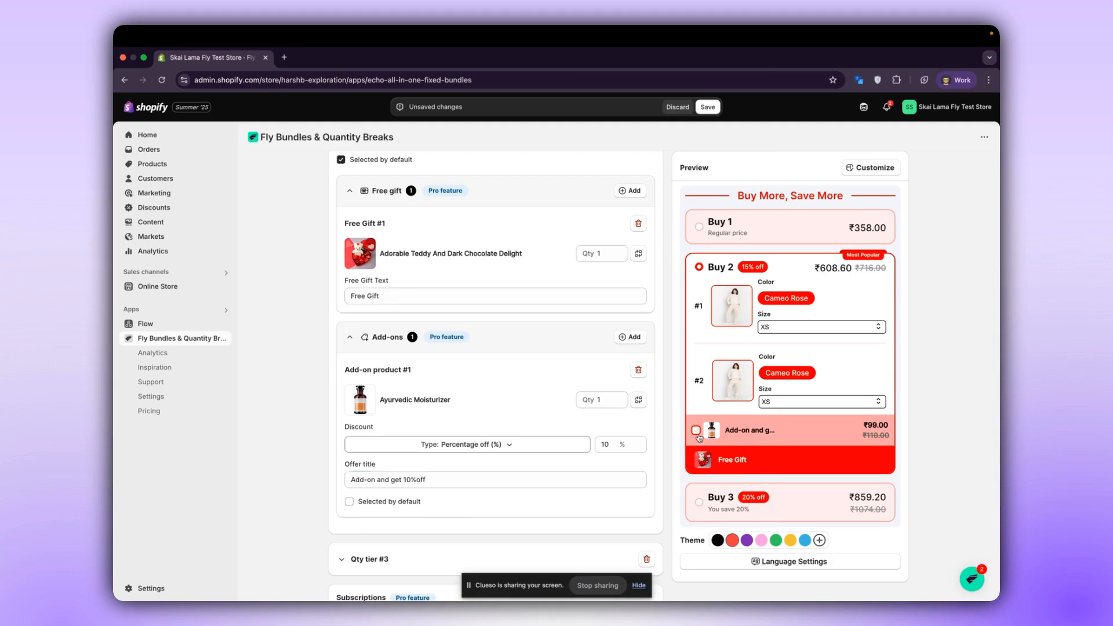
{"action": "left_click", "coordinate": [381, 508]}
{"action": "left_click", "coordinate": [381, 509]}
{"action": "right_click", "coordinate": [381, 511]}
{"action": "left_click", "coordinate": [697, 430]}
Toggle Show add-ons on tier selection in the add-on settings, compare the preview, and return to the Buy 2 option.
{"action": "scroll", "coordinate": [583, 454], "scroll_direction": "down", "scroll_amount": 10}
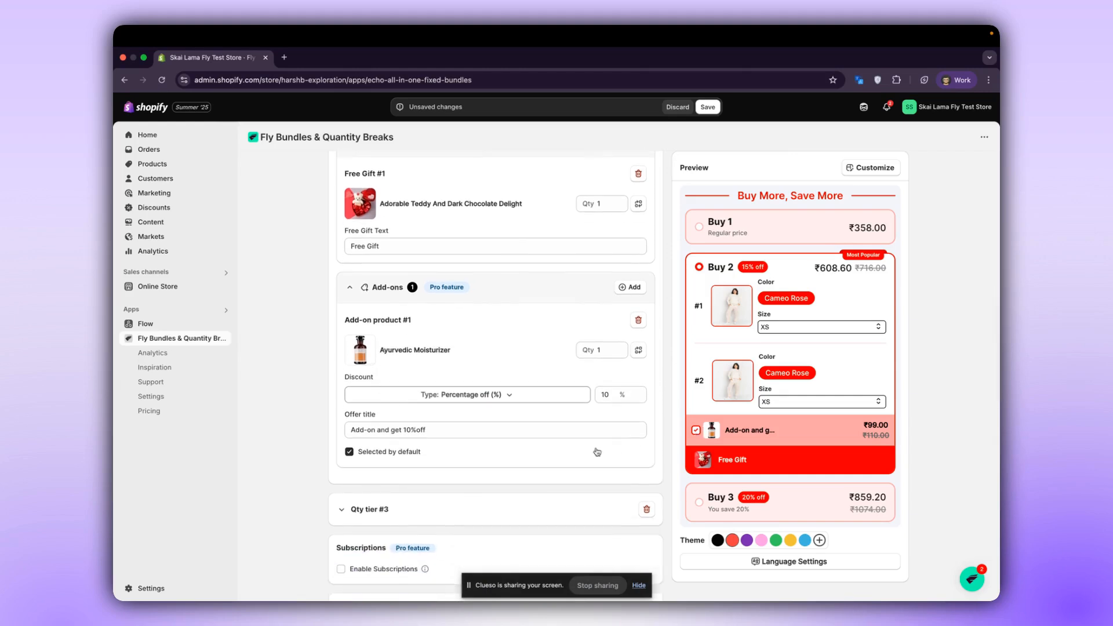
{"action": "scroll", "coordinate": [582, 454], "scroll_direction": "down", "scroll_amount": 5}
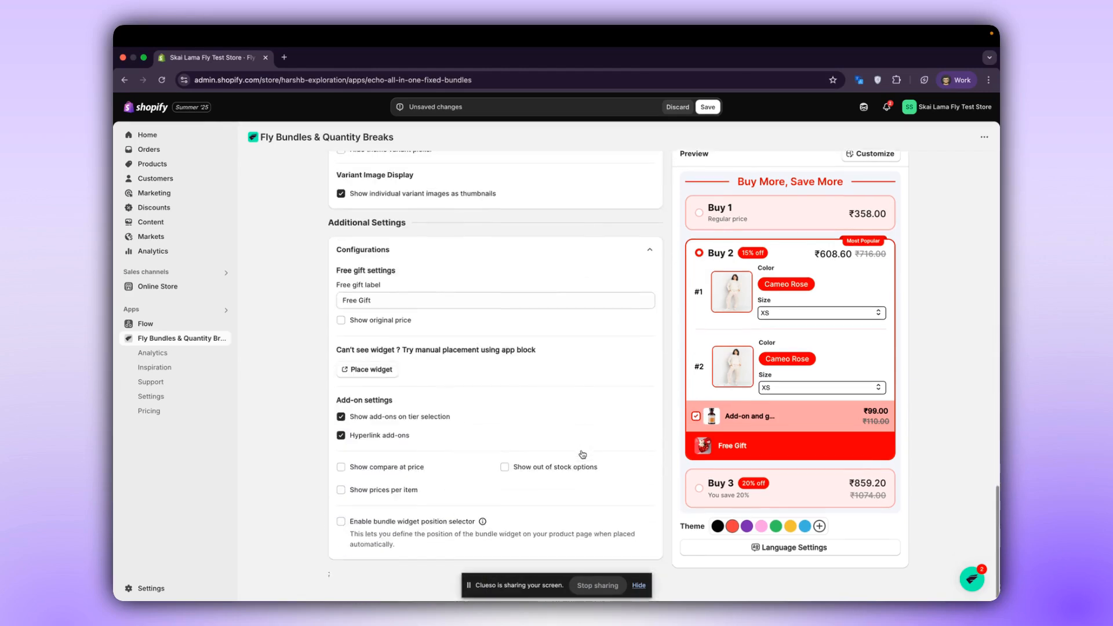
{"action": "scroll", "coordinate": [513, 381], "scroll_direction": "down", "scroll_amount": 1}
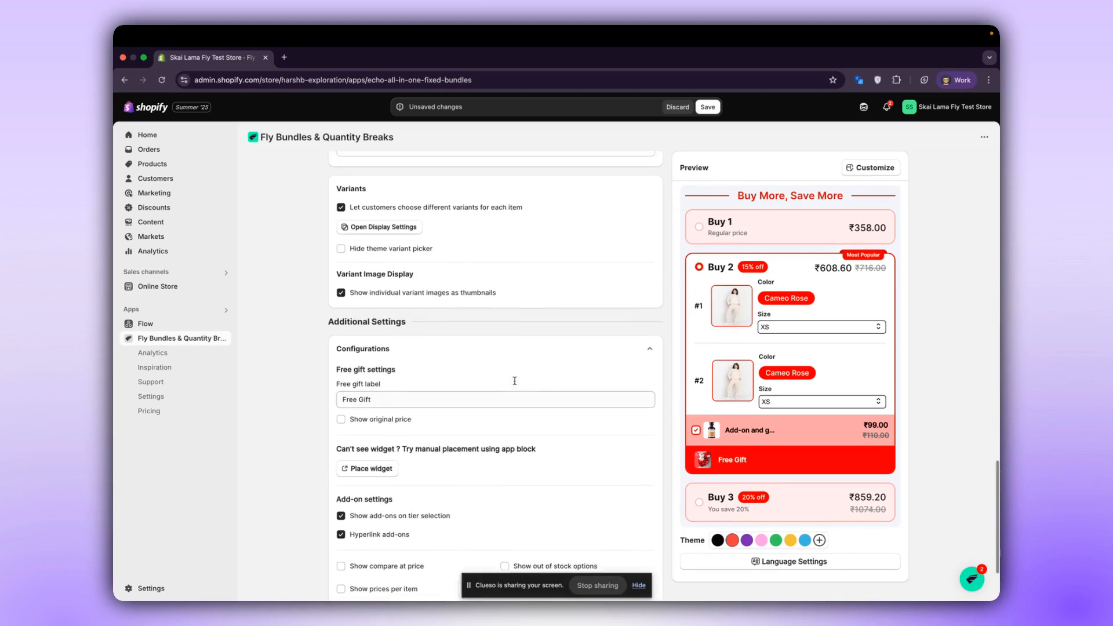
{"action": "left_click", "coordinate": [420, 487]}
{"action": "left_click", "coordinate": [419, 487]}
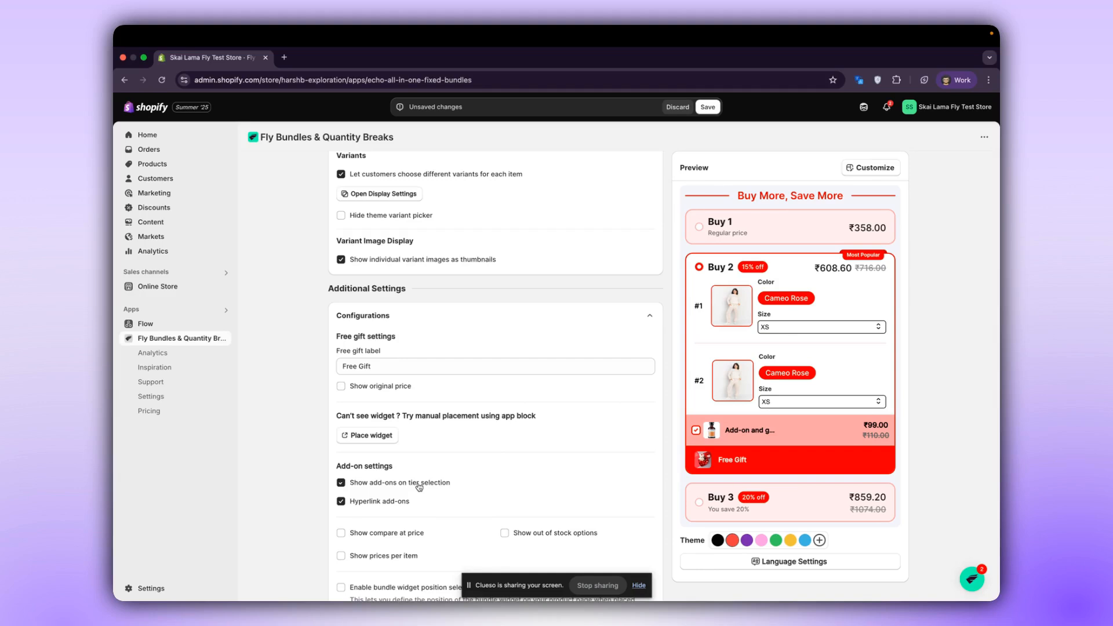
{"action": "left_click", "coordinate": [419, 487]}
{"action": "left_click", "coordinate": [418, 483]}
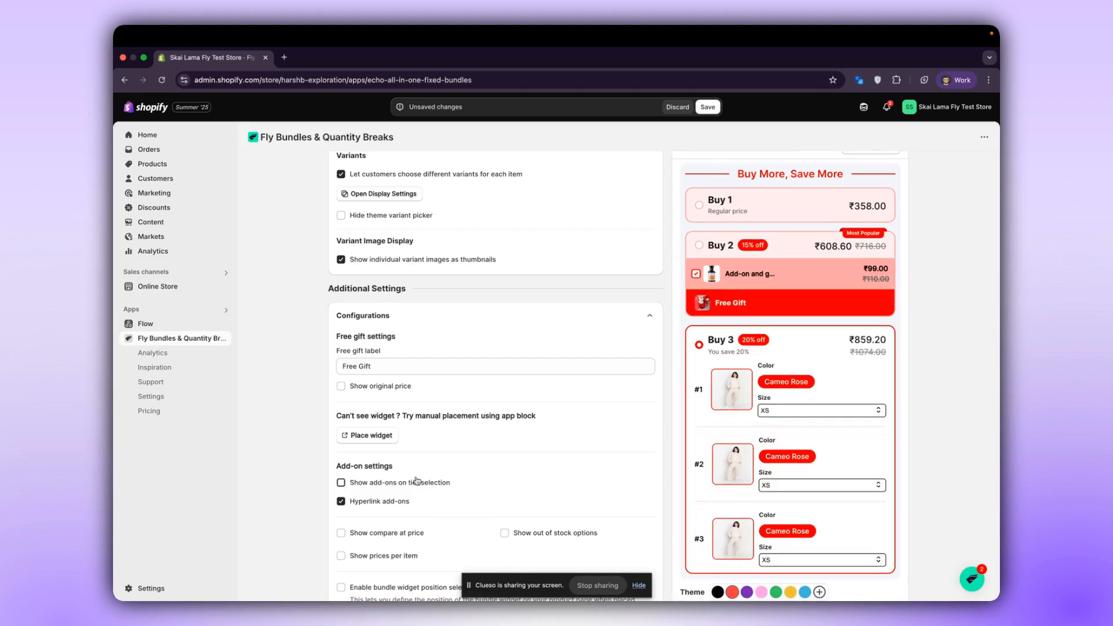
{"action": "left_click", "coordinate": [746, 269]}
Allow the offer to combine with order, product and shipping discounts in the discount settings.
{"action": "scroll", "coordinate": [371, 510], "scroll_direction": "up", "scroll_amount": 10}
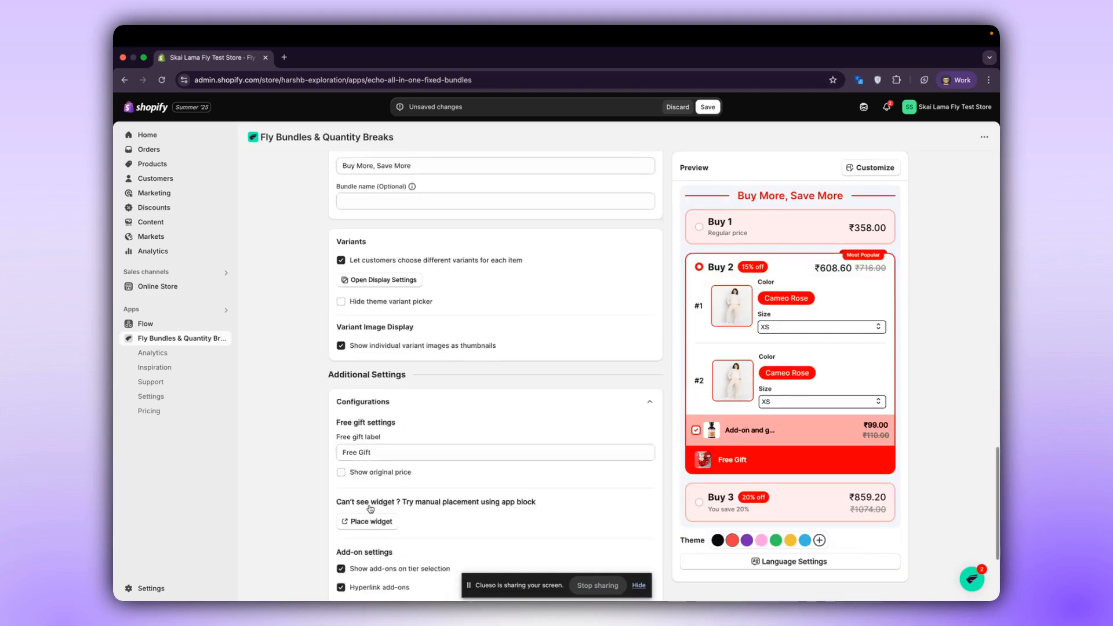
{"action": "scroll", "coordinate": [371, 510], "scroll_direction": "up", "scroll_amount": 3}
{"action": "scroll", "coordinate": [370, 510], "scroll_direction": "down", "scroll_amount": 3}
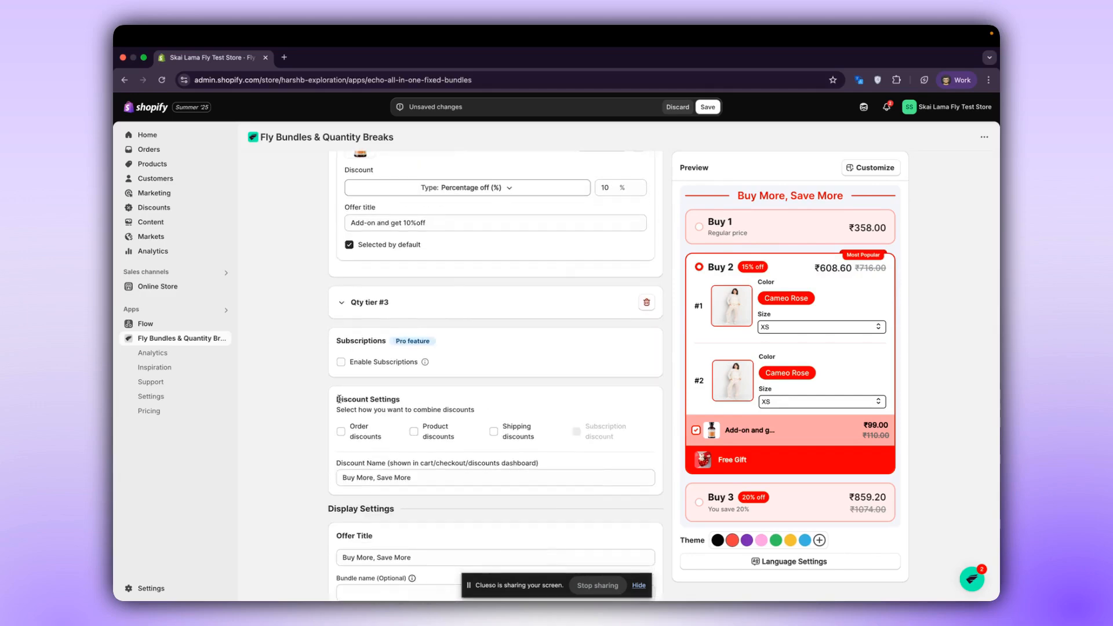
{"action": "left_click_drag", "start_coordinate": [337, 398], "coordinate": [401, 400]}
{"action": "left_click", "coordinate": [412, 406]}
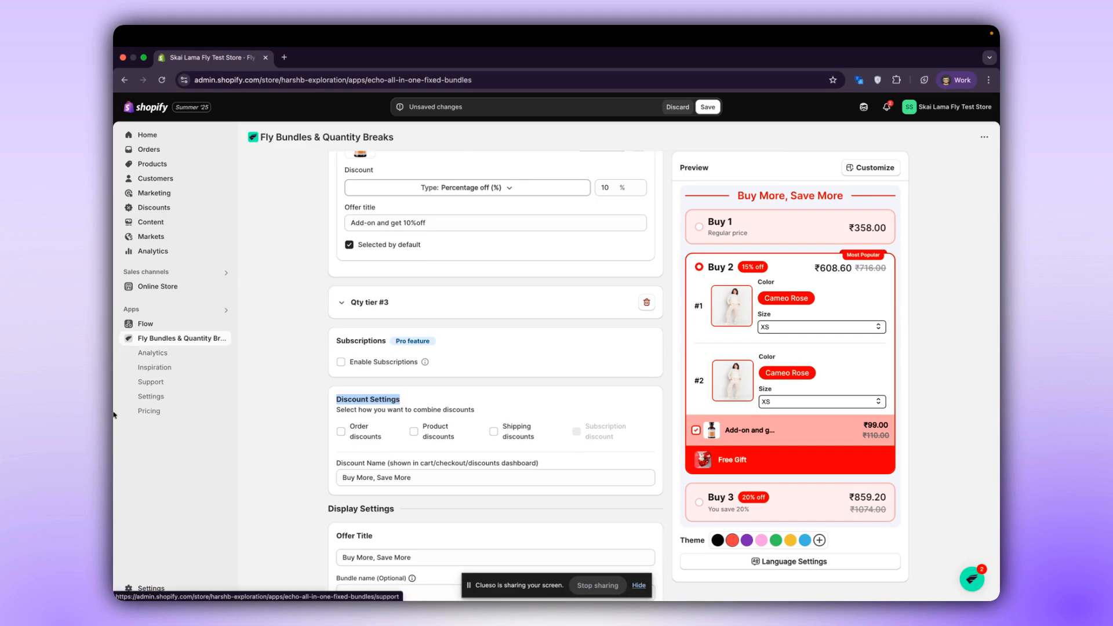
{"action": "left_click", "coordinate": [360, 439]}
{"action": "left_click", "coordinate": [414, 435]}
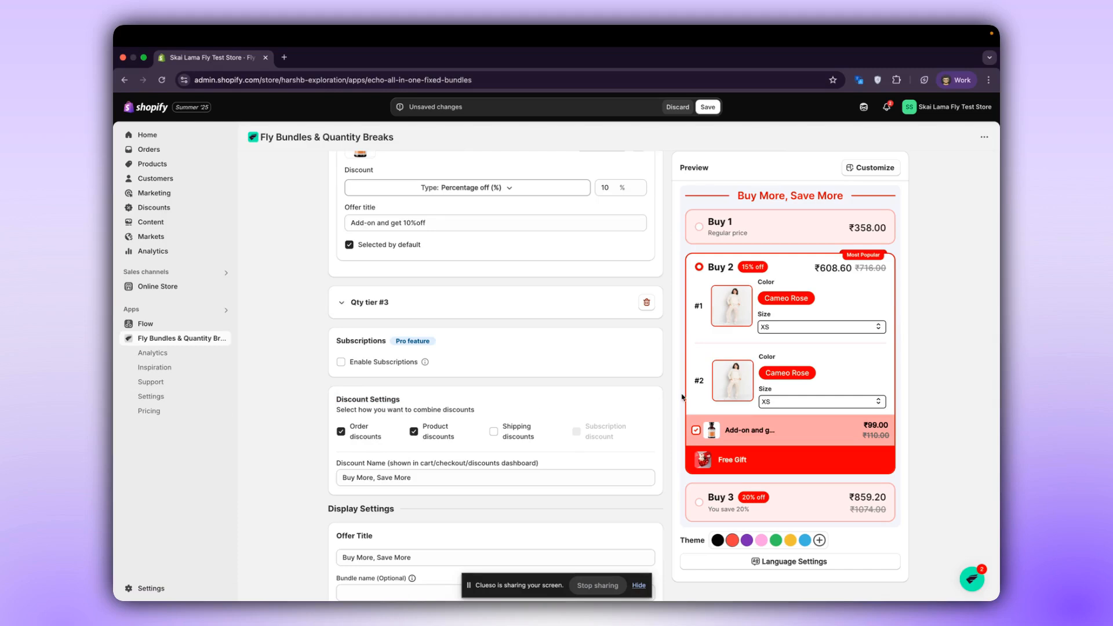
{"action": "left_click", "coordinate": [528, 442]}
Enable subscriptions for the offer and check the Subscribe & Save interval choices in the preview.
{"action": "left_click", "coordinate": [388, 362]}
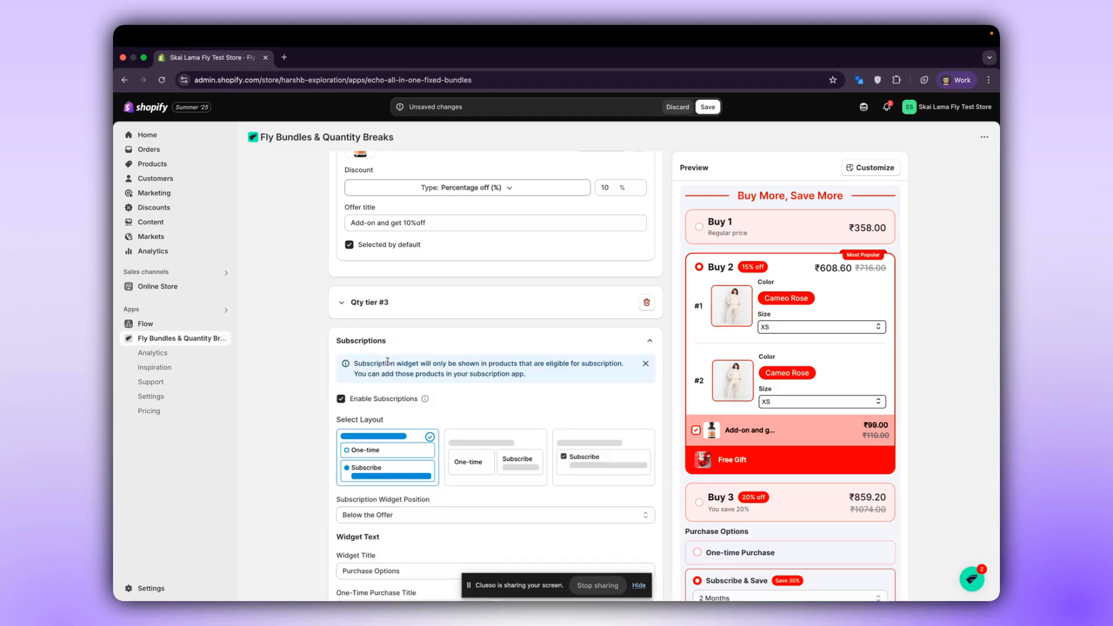
{"action": "scroll", "coordinate": [394, 389], "scroll_direction": "down", "scroll_amount": 3}
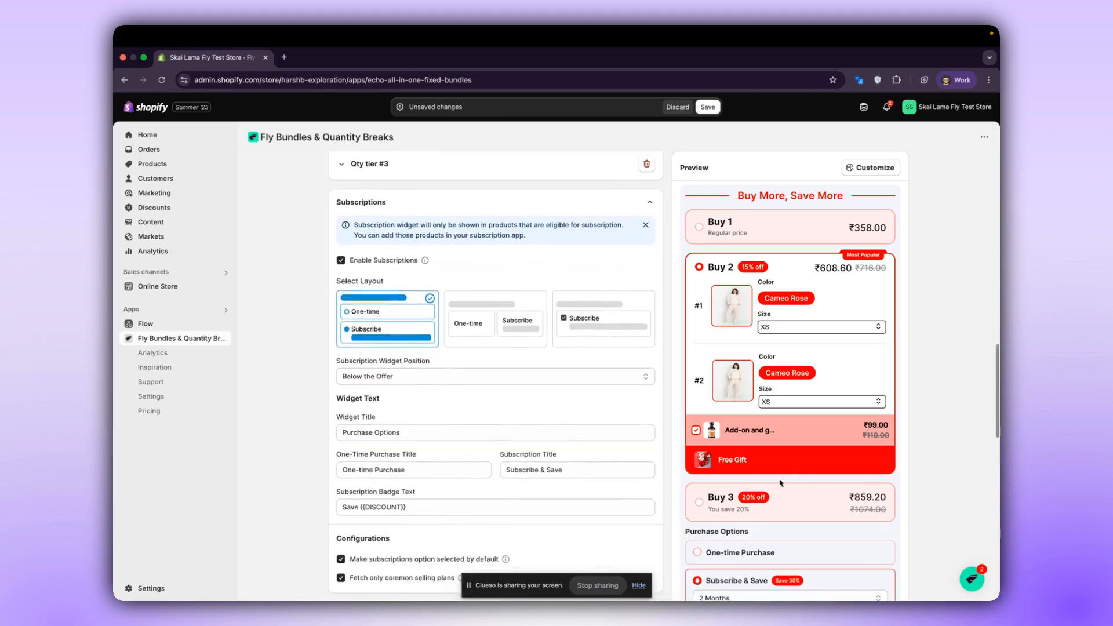
{"action": "scroll", "coordinate": [945, 458], "scroll_direction": "down", "scroll_amount": 10}
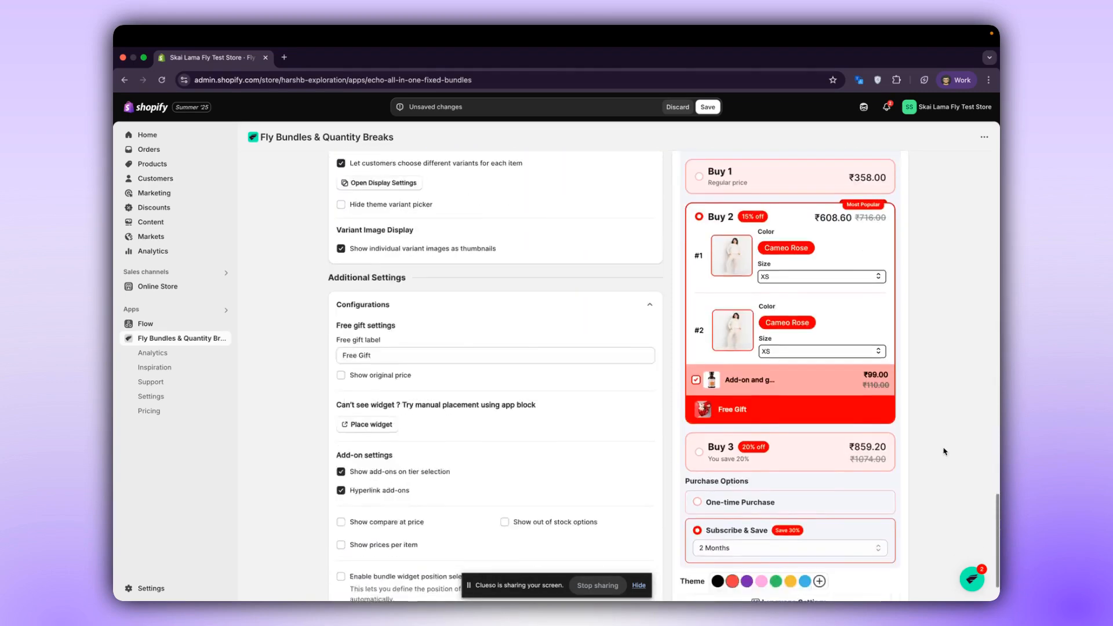
{"action": "scroll", "coordinate": [944, 451], "scroll_direction": "down", "scroll_amount": 1}
{"action": "left_click", "coordinate": [754, 463]}
{"action": "left_click", "coordinate": [750, 513]}
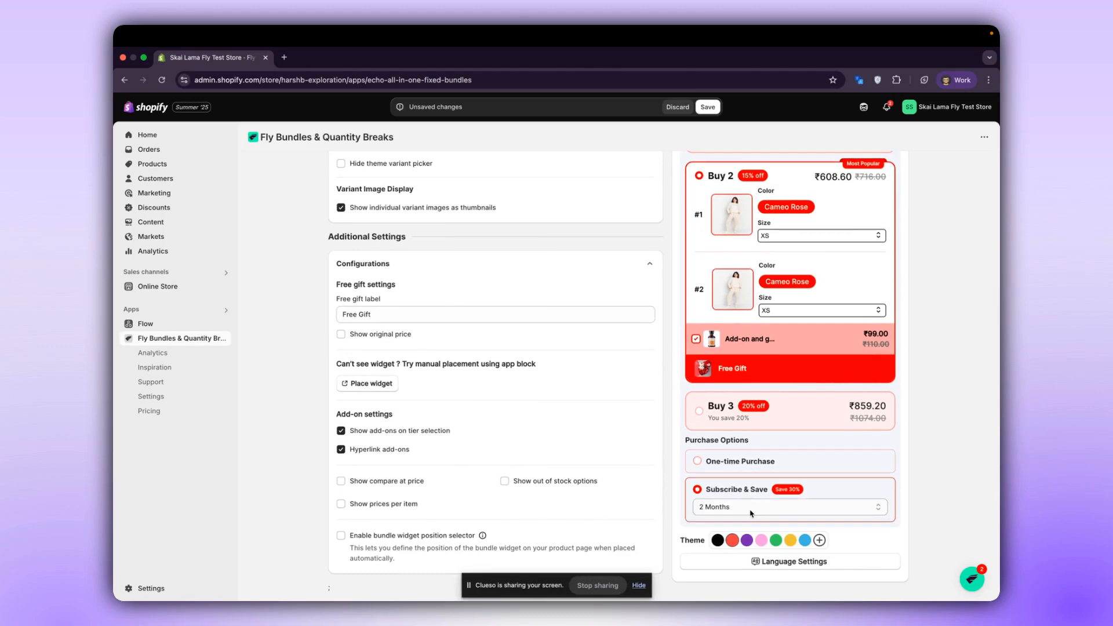
{"action": "left_click", "coordinate": [751, 508]}
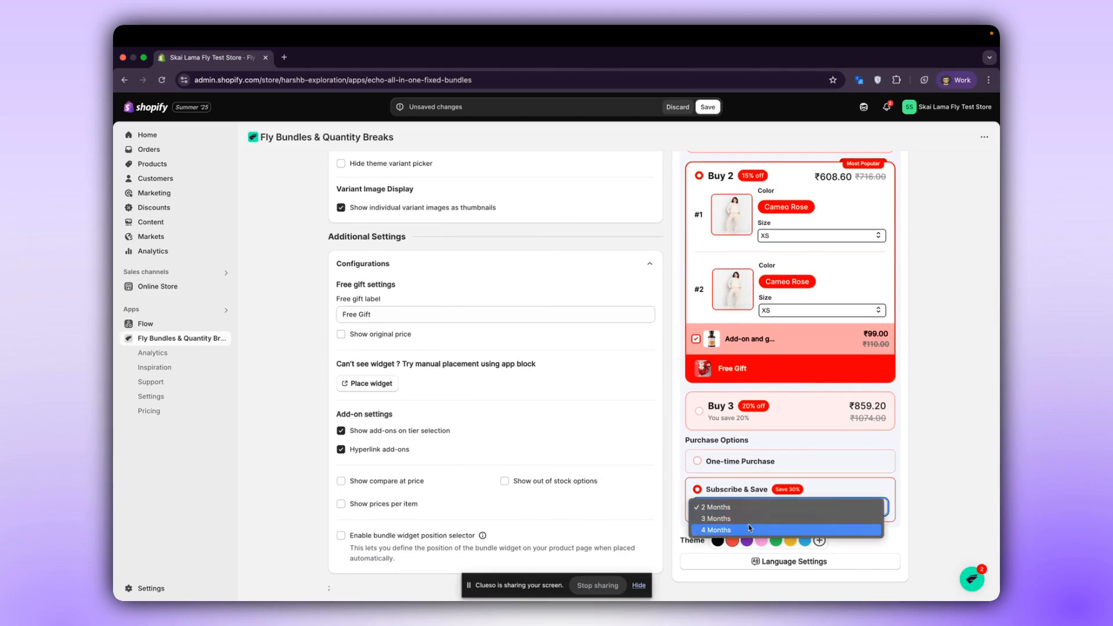
{"action": "left_click", "coordinate": [303, 433]}
Compare the three subscription layouts in the preview and choose the one with a single Subscribe checkbox.
{"action": "scroll", "coordinate": [486, 433], "scroll_direction": "up", "scroll_amount": 5}
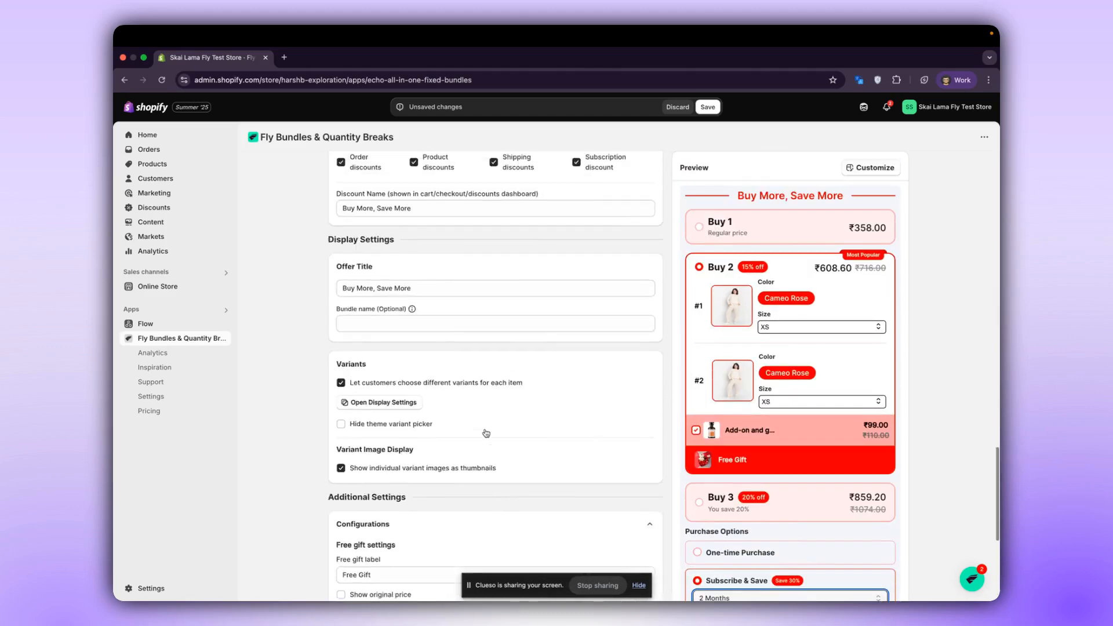
{"action": "scroll", "coordinate": [486, 433], "scroll_direction": "up", "scroll_amount": 3}
{"action": "scroll", "coordinate": [711, 513], "scroll_direction": "down", "scroll_amount": 3}
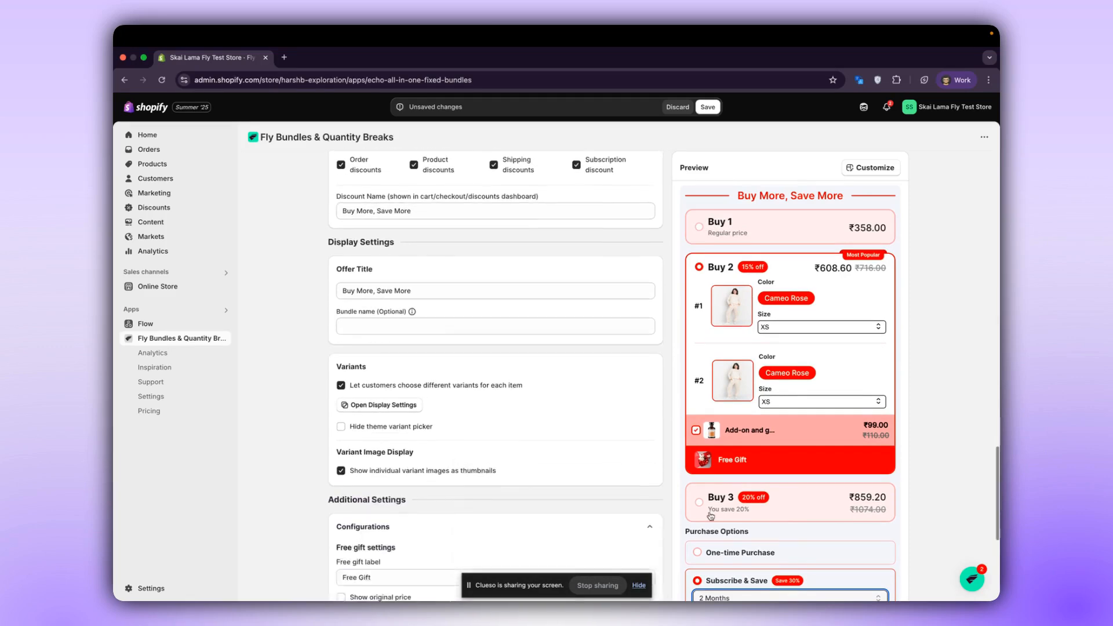
{"action": "scroll", "coordinate": [355, 280], "scroll_direction": "up", "scroll_amount": 9}
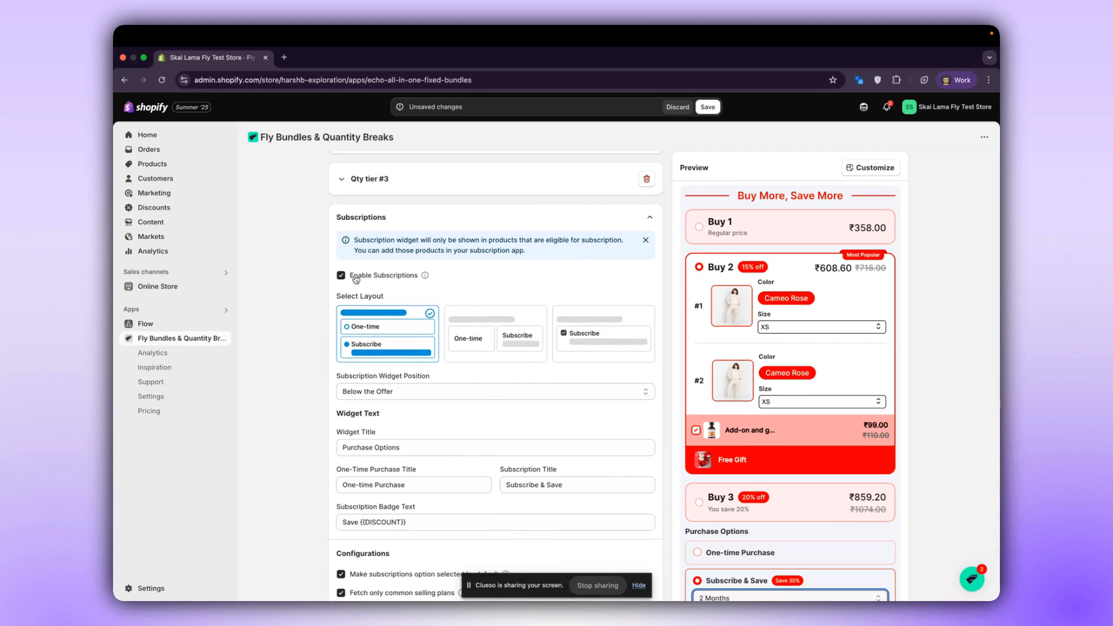
{"action": "left_click", "coordinate": [491, 350]}
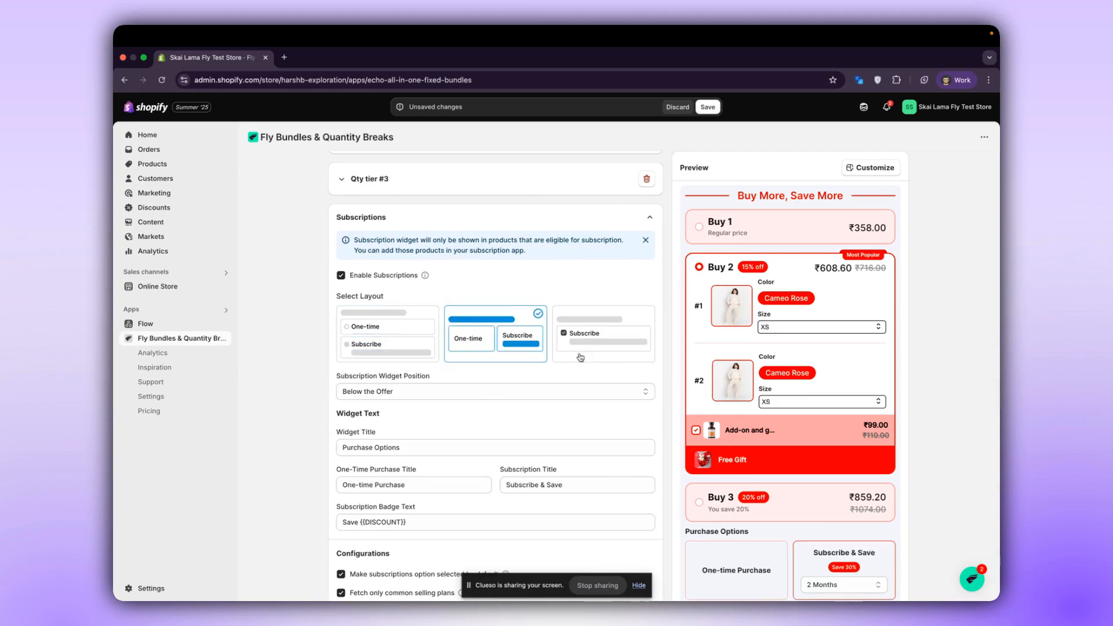
{"action": "scroll", "coordinate": [580, 377], "scroll_direction": "down", "scroll_amount": 3}
{"action": "scroll", "coordinate": [638, 406], "scroll_direction": "up", "scroll_amount": 2}
{"action": "left_click", "coordinate": [381, 263]}
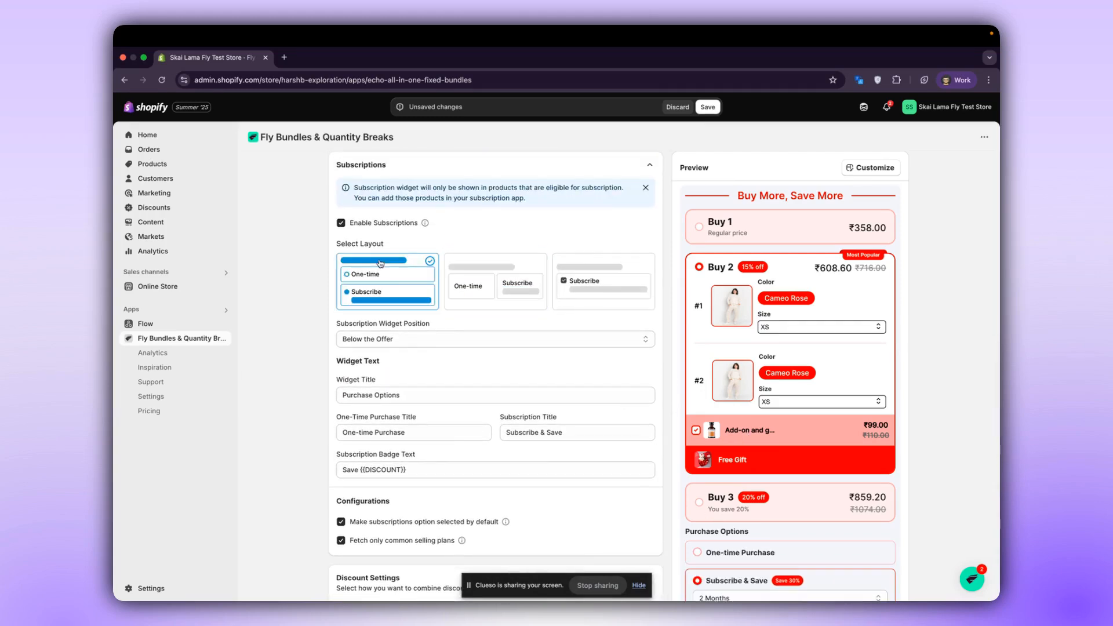
{"action": "left_click", "coordinate": [482, 272]}
{"action": "left_click", "coordinate": [585, 273]}
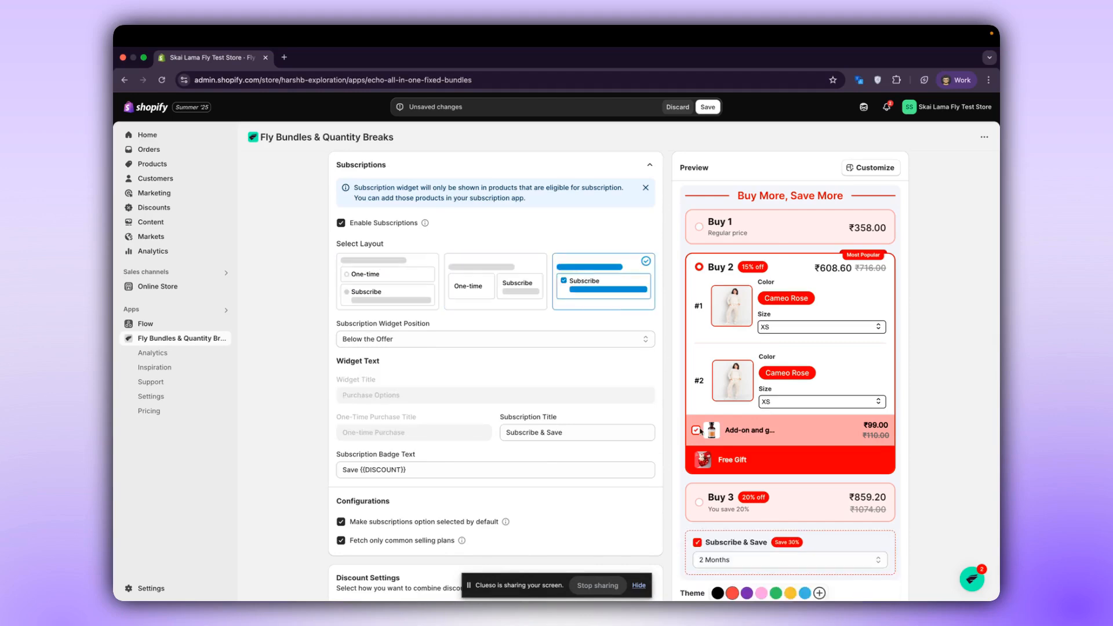
{"action": "left_click", "coordinate": [695, 547]}
{"action": "left_click", "coordinate": [695, 546]}
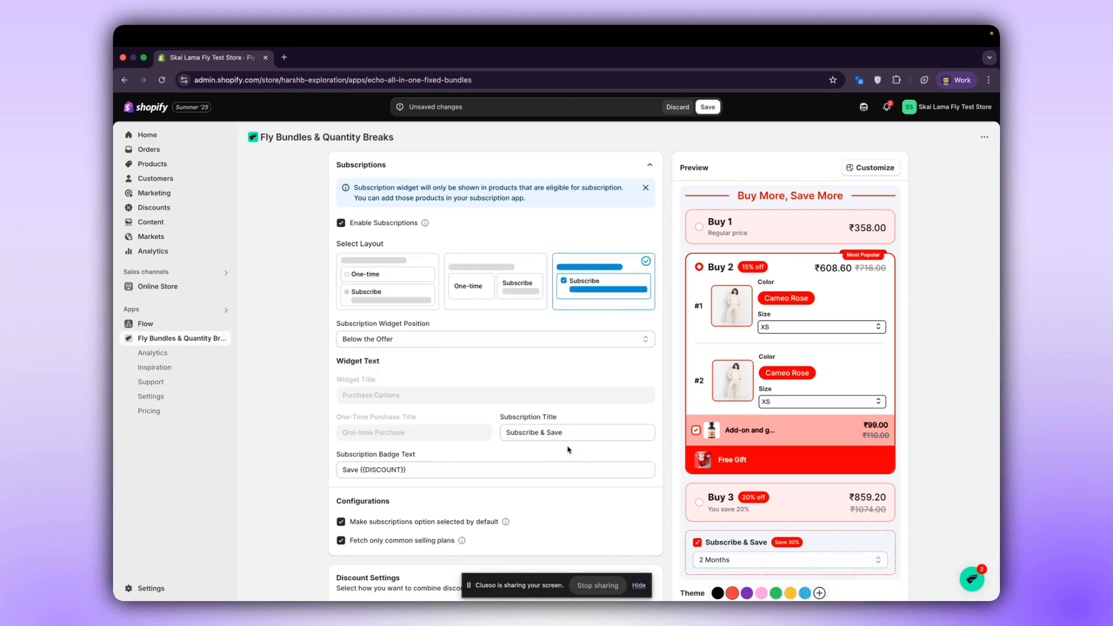
Try Above the Offer as the subscription widget position and set it back to Below the Offer.
{"action": "left_click", "coordinate": [390, 341]}
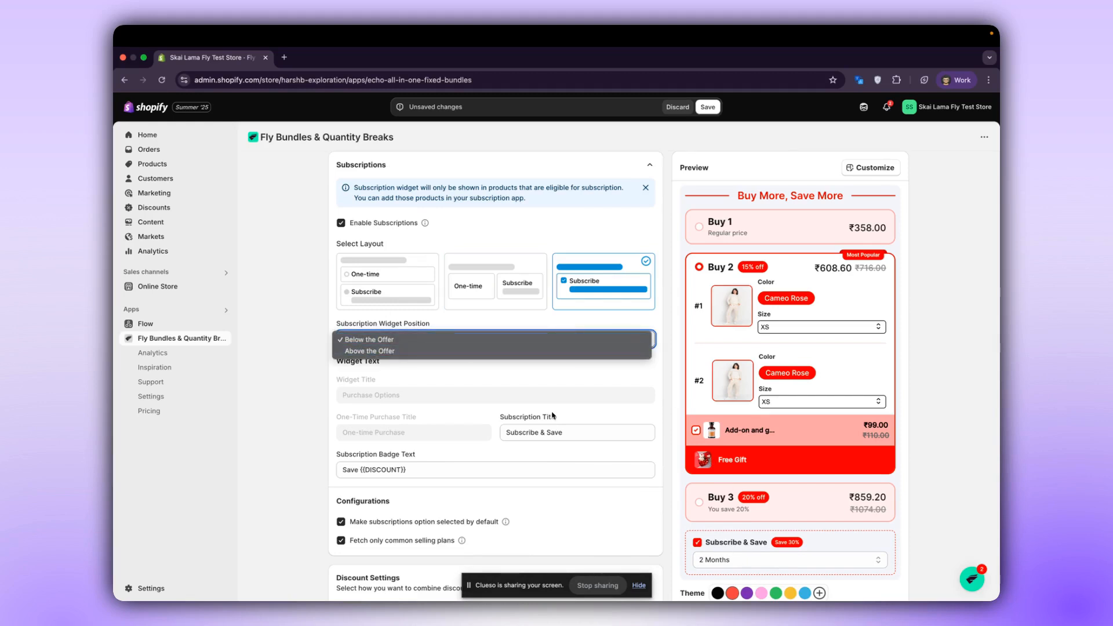
{"action": "left_click", "coordinate": [520, 352]}
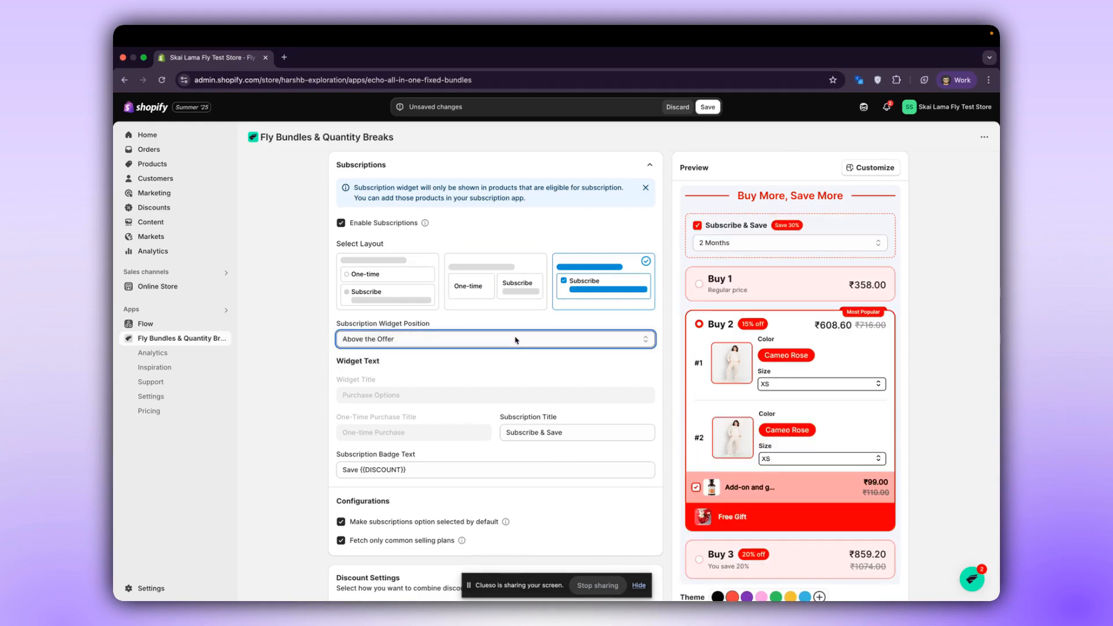
{"action": "left_click", "coordinate": [616, 339]}
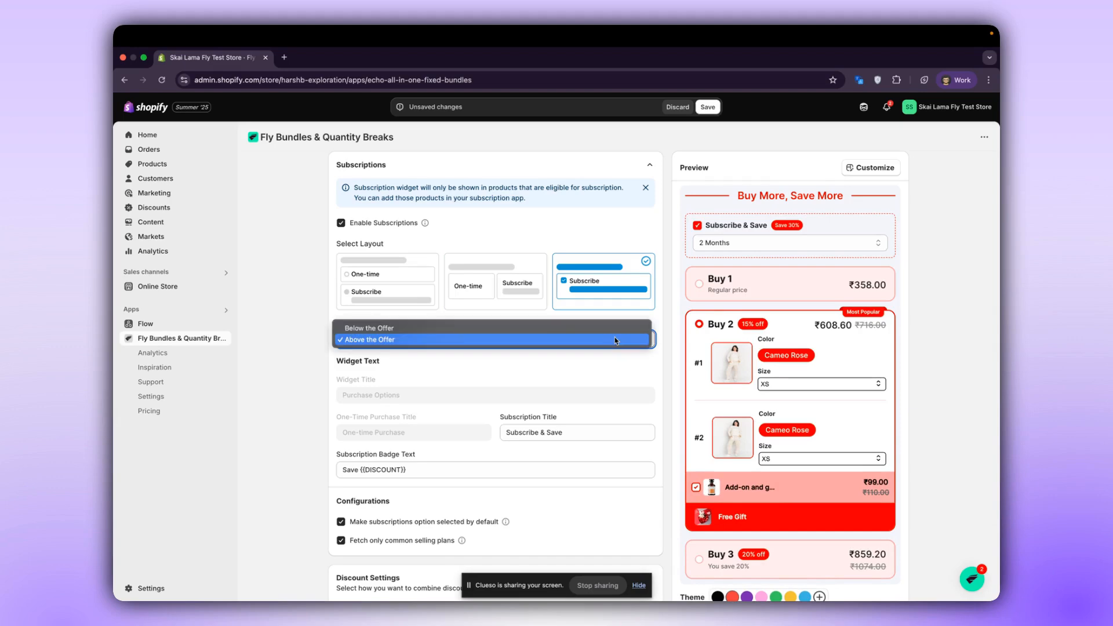
{"action": "left_click", "coordinate": [584, 329]}
{"action": "left_click", "coordinate": [422, 394]}
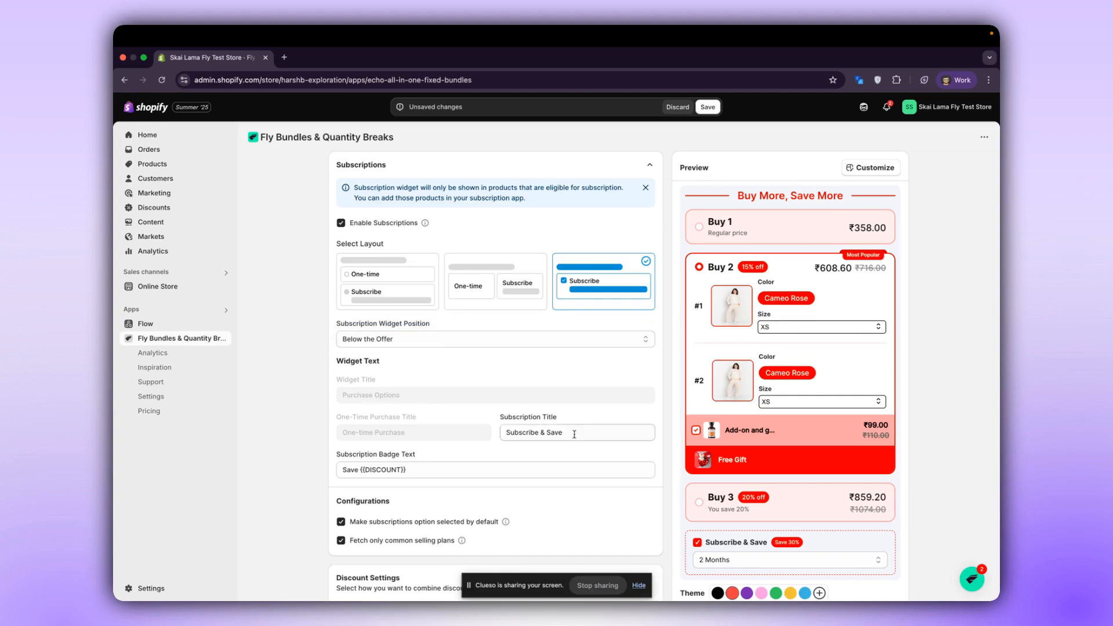
Switch the subscription layout to the stacked One-time and Subscribe options and review the widget text and selling plan configurations.
{"action": "left_click", "coordinate": [476, 292]}
{"action": "left_click", "coordinate": [389, 273]}
{"action": "left_click", "coordinate": [490, 394]}
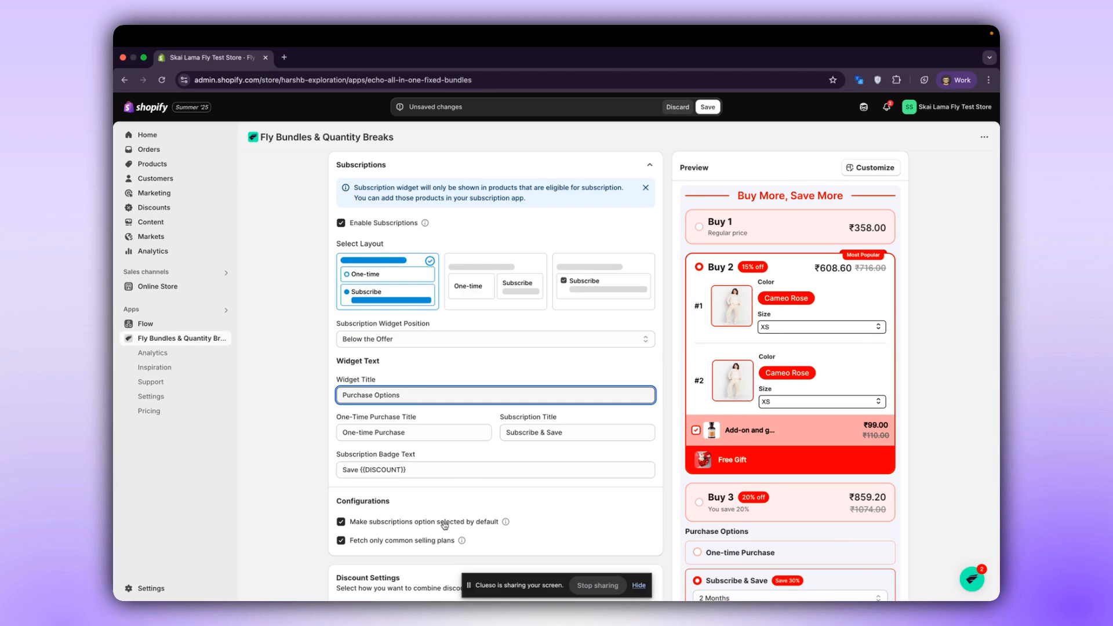
{"action": "scroll", "coordinate": [436, 528], "scroll_direction": "down", "scroll_amount": 1}
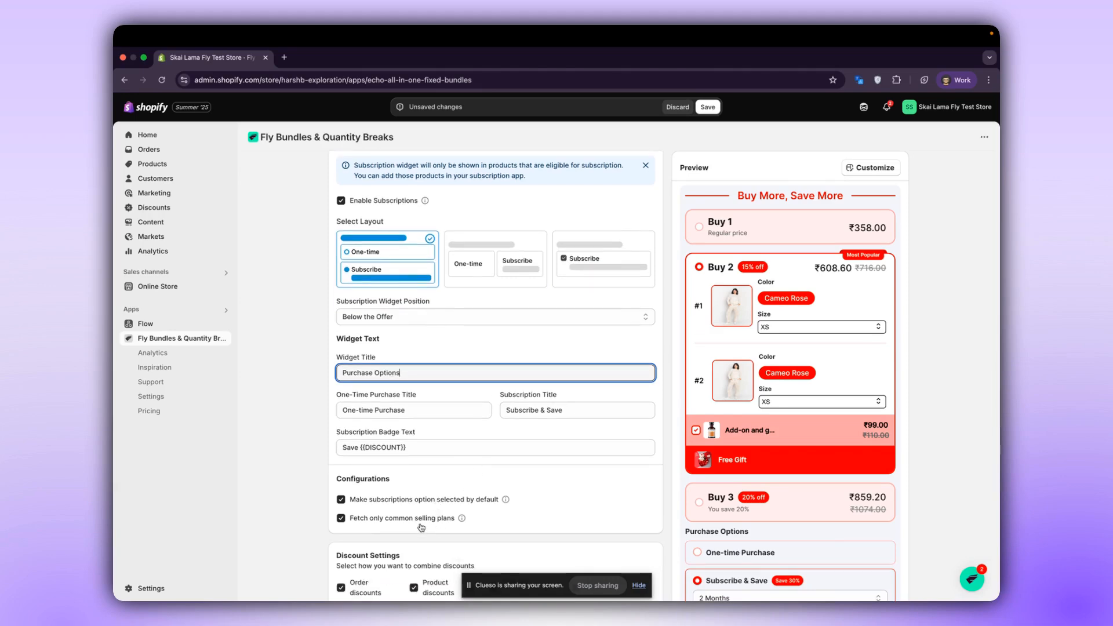
{"action": "mouse_move", "coordinate": [462, 523]}
{"action": "left_click_drag", "start_coordinate": [455, 521], "coordinate": [352, 522]}
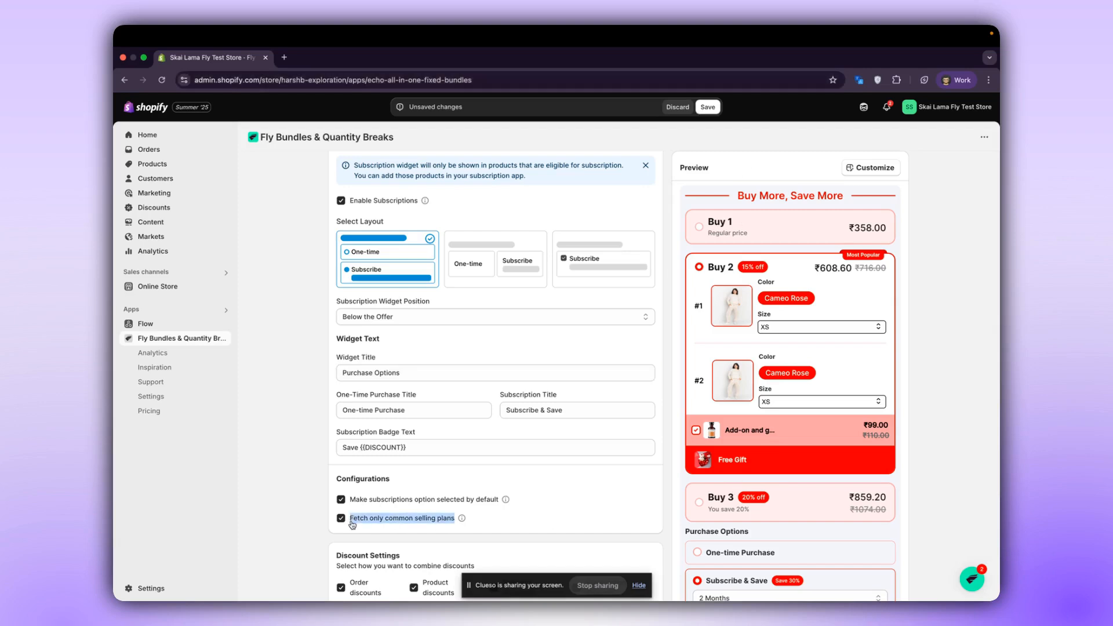
{"action": "scroll", "coordinate": [409, 248], "scroll_direction": "up", "scroll_amount": 2}
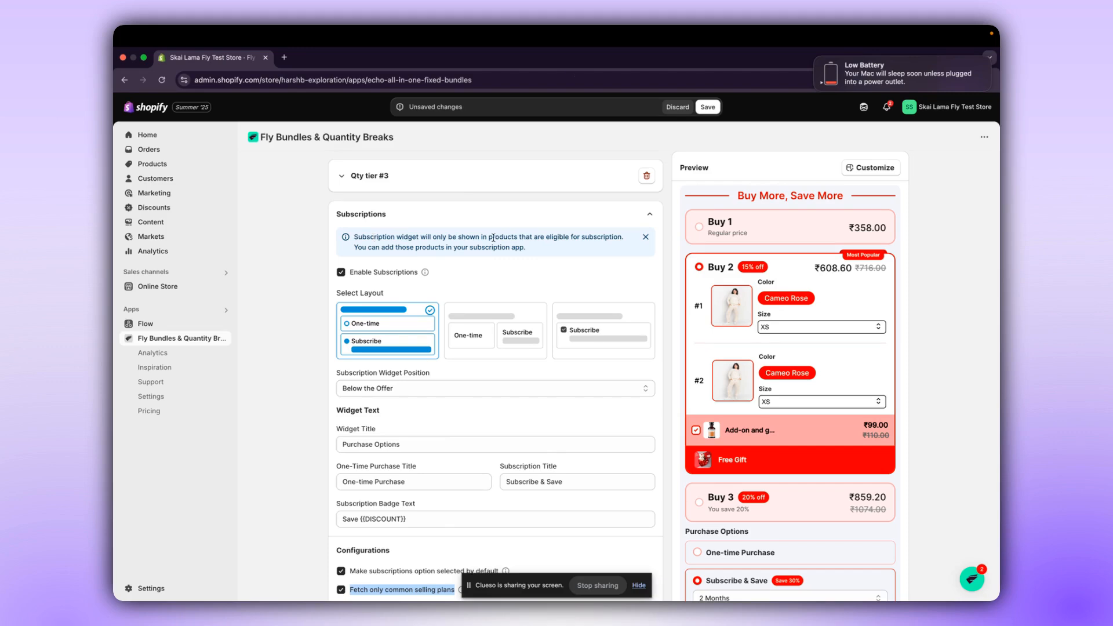
Check the size choices in the preview and set the Color option's variant design to Swatch in the variant display settings.
{"action": "scroll", "coordinate": [492, 238], "scroll_direction": "down", "scroll_amount": 10}
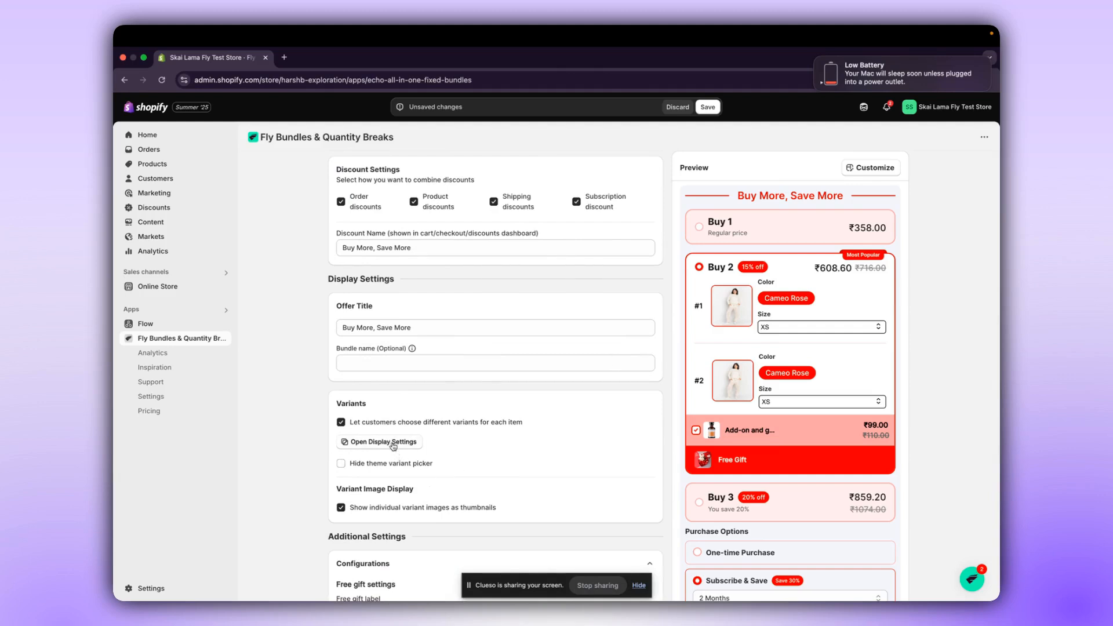
{"action": "left_click", "coordinate": [783, 327]}
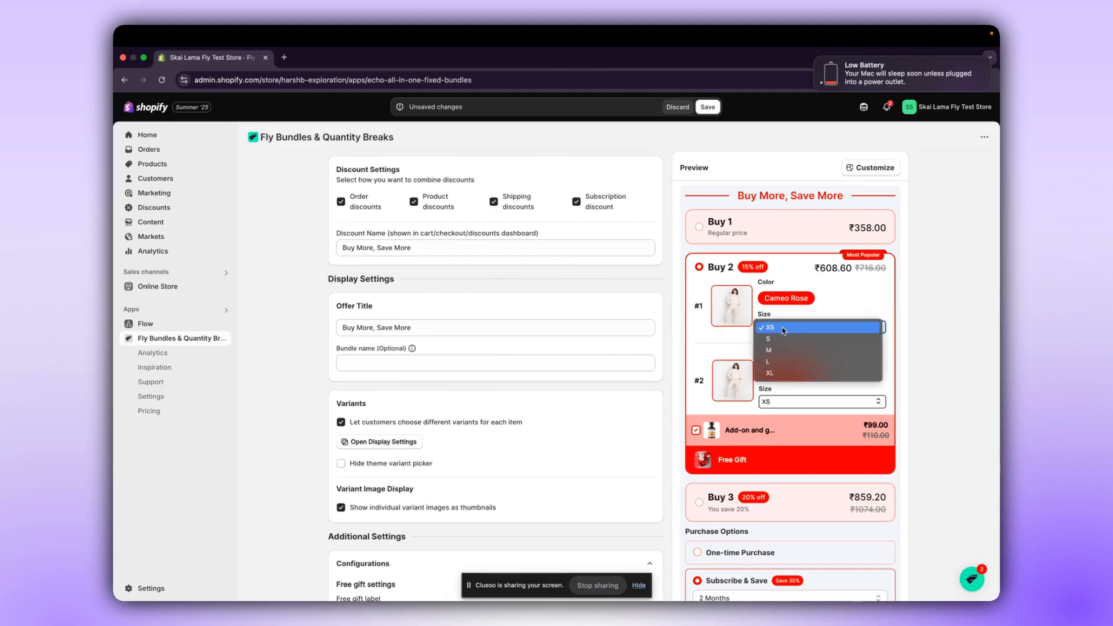
{"action": "left_click", "coordinate": [556, 404]}
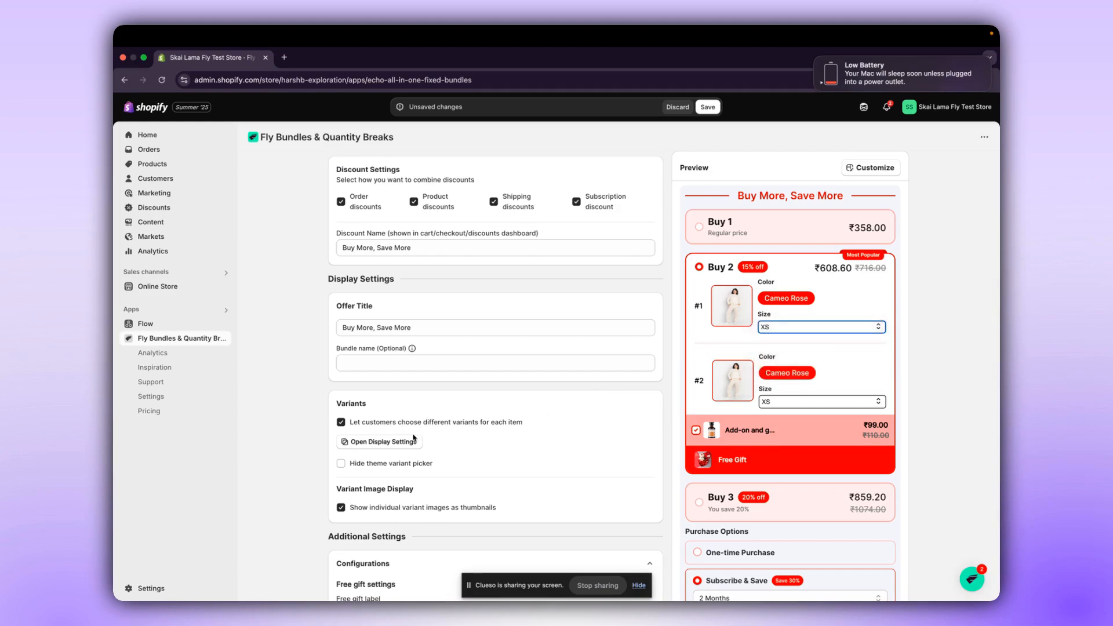
{"action": "left_click", "coordinate": [412, 439]}
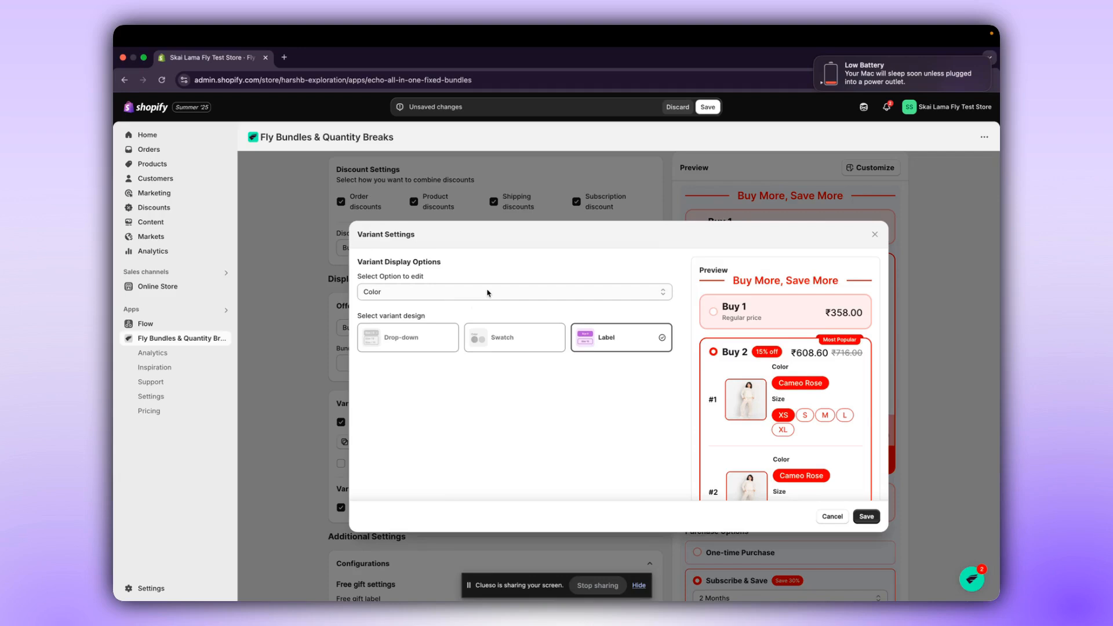
{"action": "left_click", "coordinate": [487, 292]}
{"action": "left_click", "coordinate": [487, 292]}
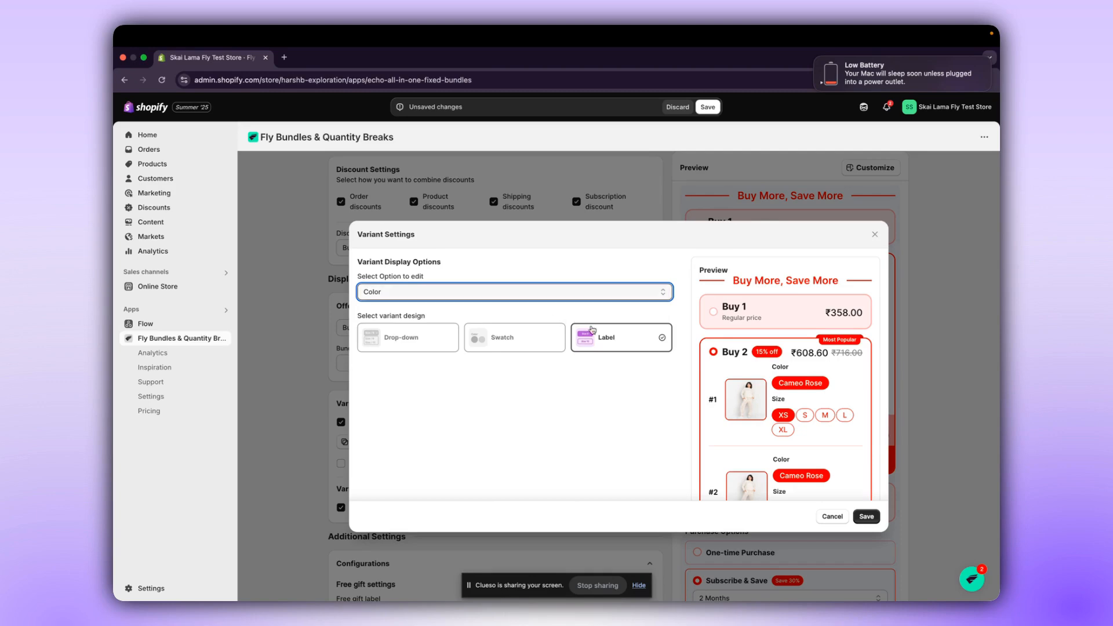
{"action": "left_click", "coordinate": [539, 345]}
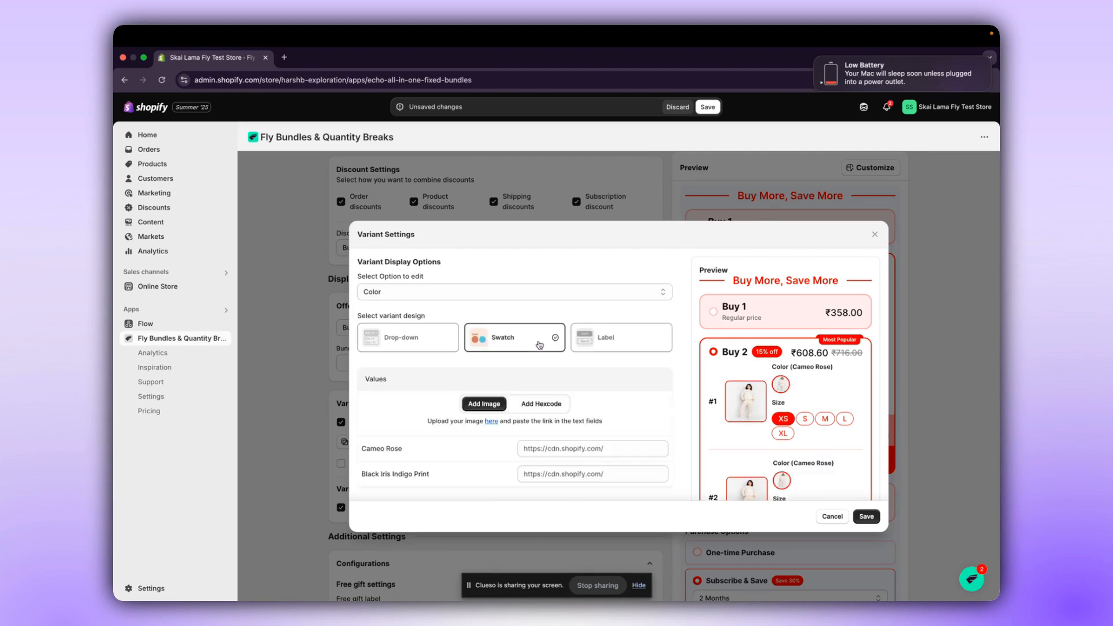
Look at the hexcode entry for the color swatch values and return to using images.
{"action": "scroll", "coordinate": [512, 423], "scroll_direction": "down", "scroll_amount": 2}
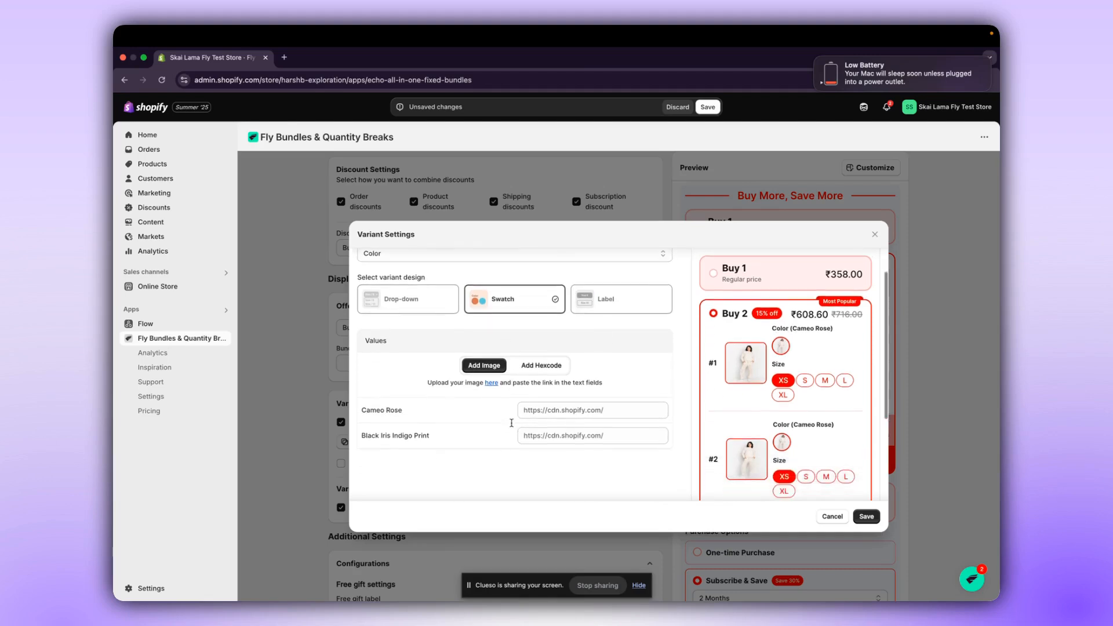
{"action": "scroll", "coordinate": [512, 422], "scroll_direction": "down", "scroll_amount": 1}
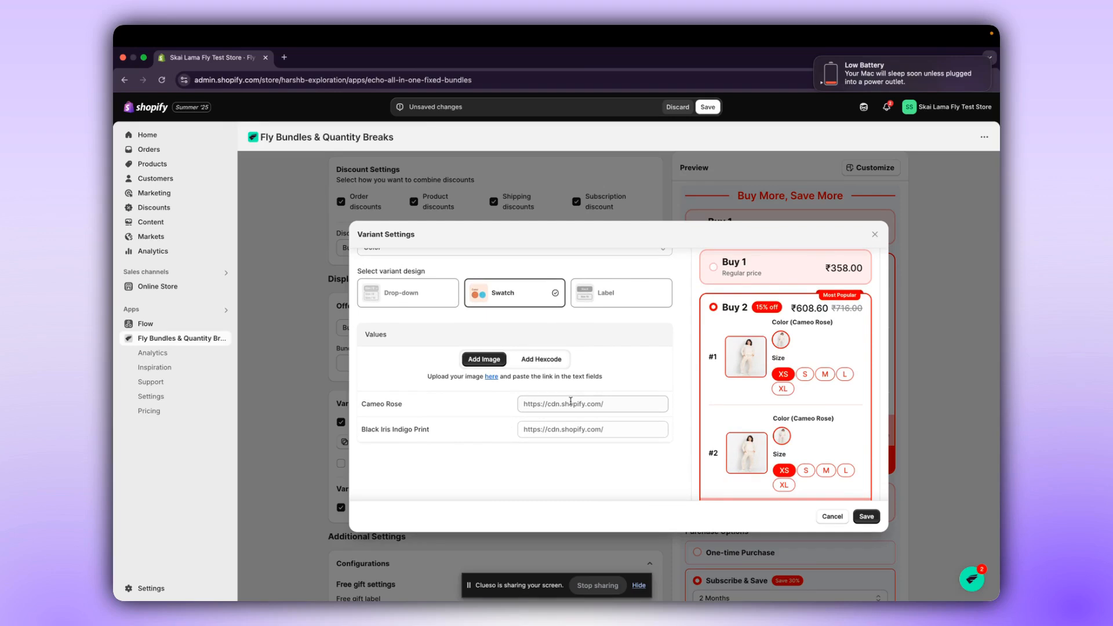
{"action": "left_click", "coordinate": [550, 362]}
{"action": "left_click", "coordinate": [486, 359]}
{"action": "scroll", "coordinate": [593, 473], "scroll_direction": "up", "scroll_amount": 2}
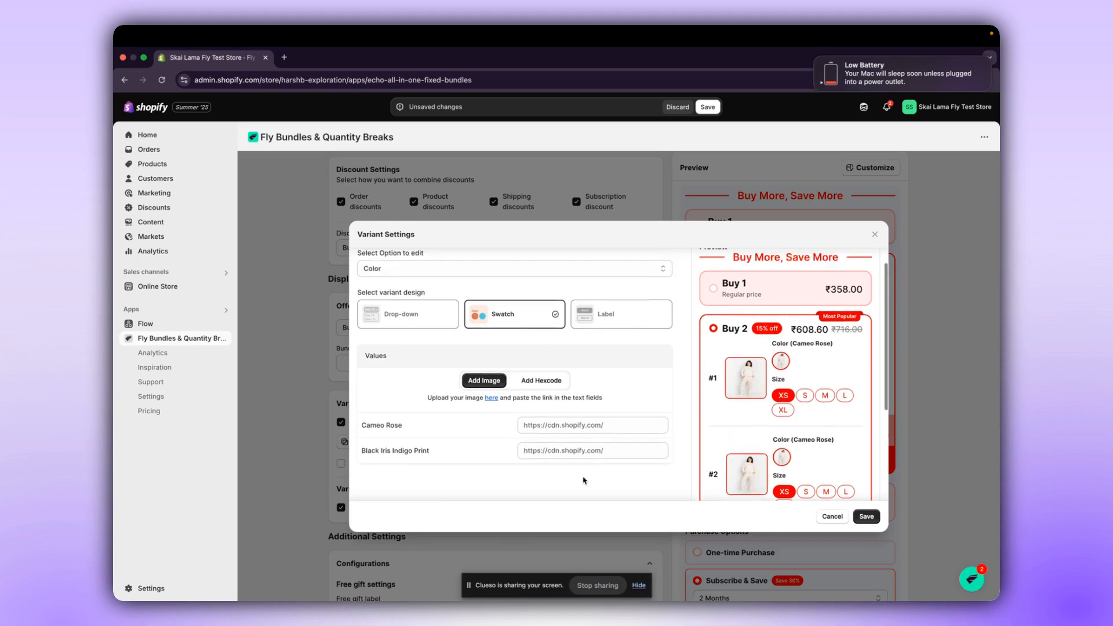
Try the Drop-down and Swatch designs for the Size option, keep Label, and save the variant settings.
{"action": "left_click", "coordinate": [569, 293]}
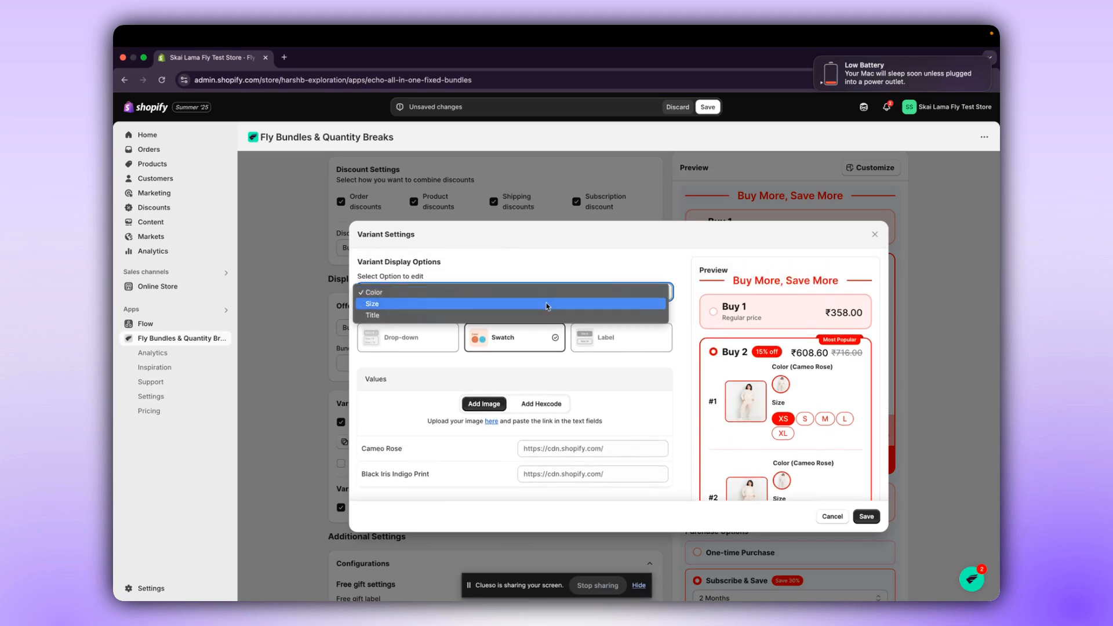
{"action": "left_click", "coordinate": [546, 304]}
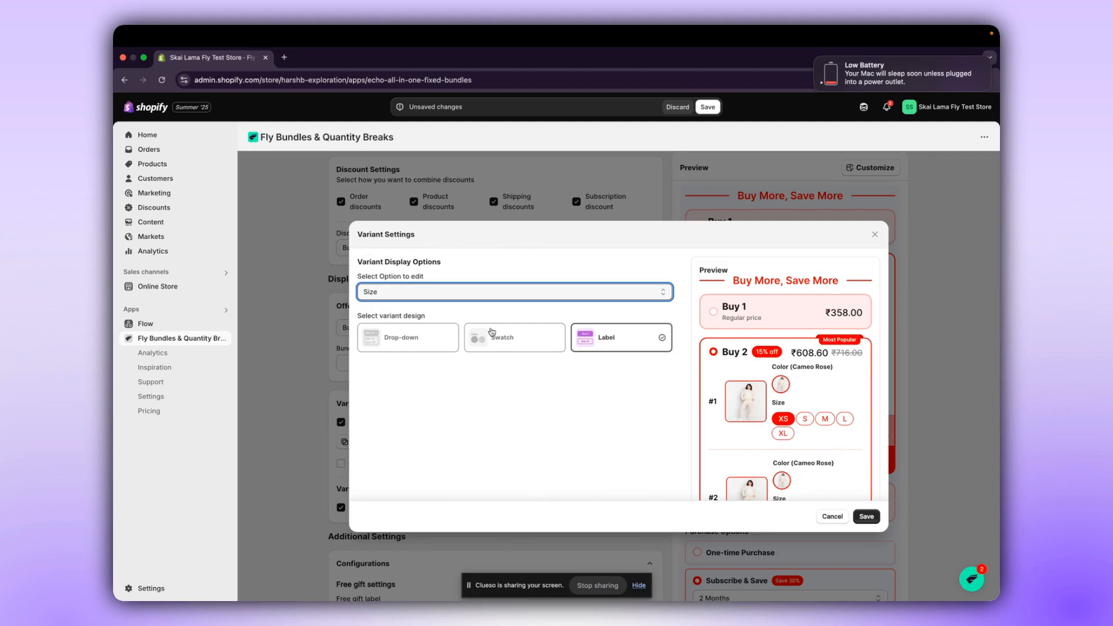
{"action": "left_click", "coordinate": [441, 337]}
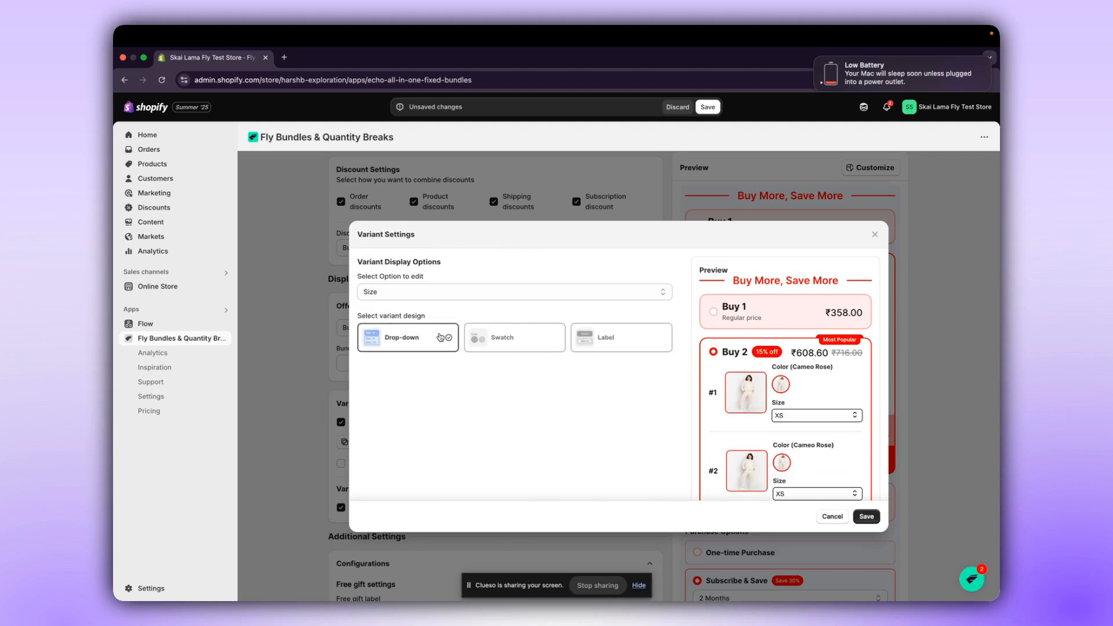
{"action": "left_click", "coordinate": [539, 343]}
{"action": "left_click", "coordinate": [603, 346]}
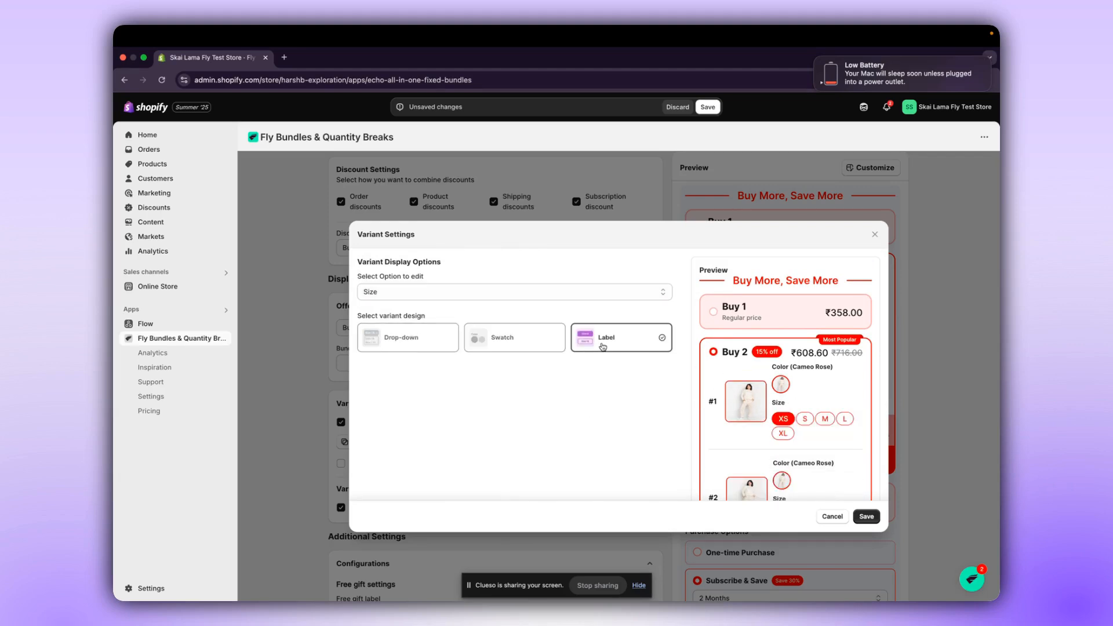
{"action": "left_click", "coordinate": [867, 517]}
{"action": "scroll", "coordinate": [794, 313], "scroll_direction": "up", "scroll_amount": 2}
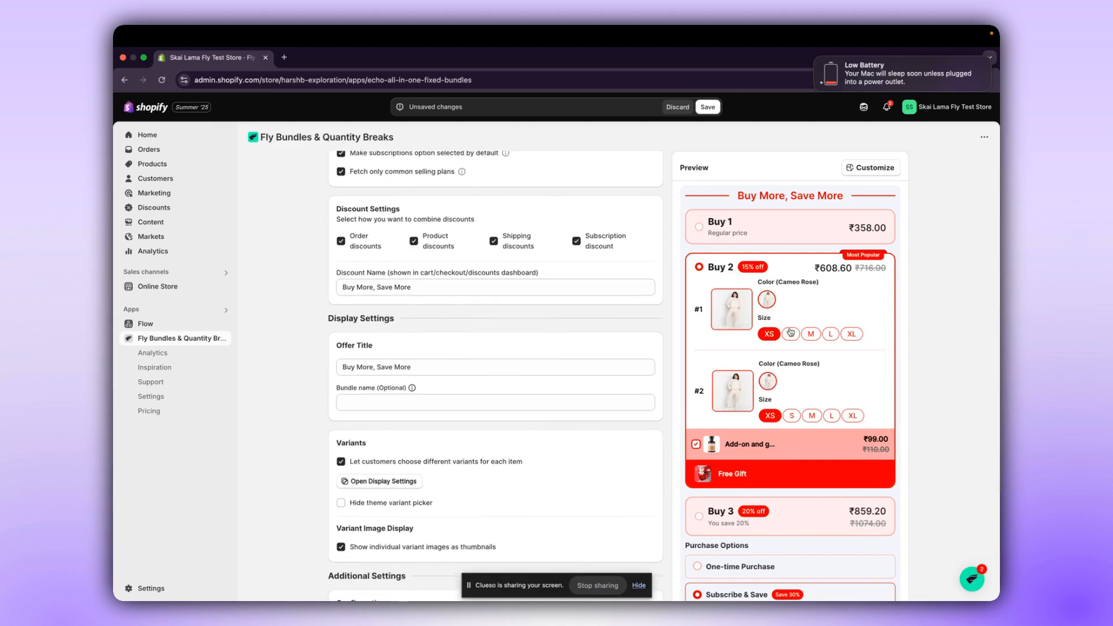
Turn individual variant image thumbnails off and back on to compare both looks in the preview.
{"action": "scroll", "coordinate": [586, 491], "scroll_direction": "down", "scroll_amount": 5}
{"action": "scroll", "coordinate": [587, 491], "scroll_direction": "down", "scroll_amount": 1}
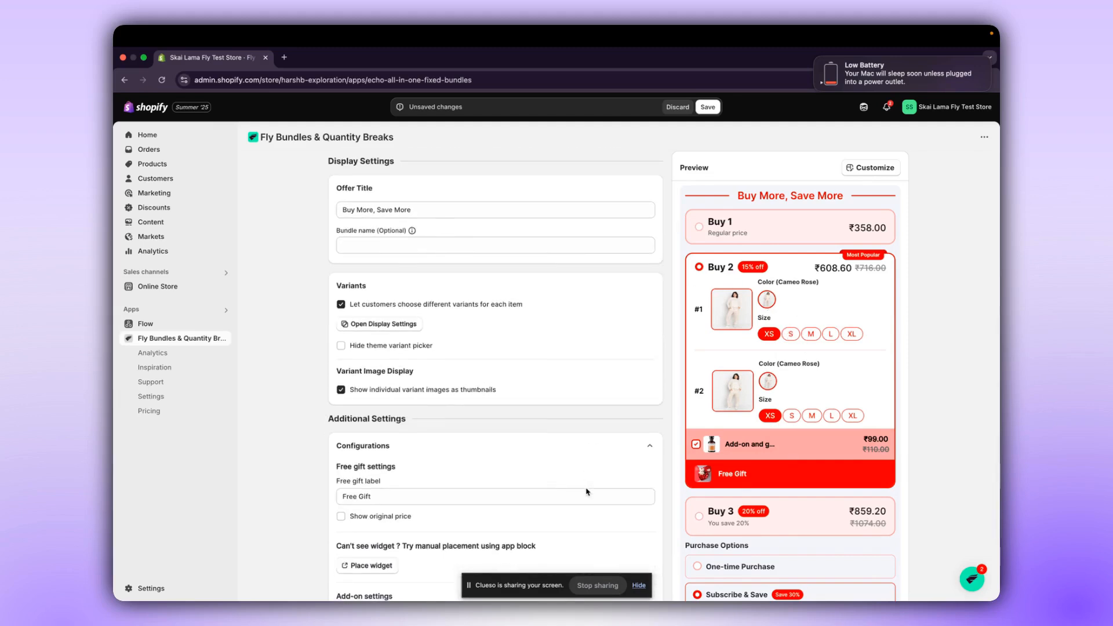
{"action": "left_click", "coordinate": [429, 391]}
{"action": "left_click", "coordinate": [430, 391]}
{"action": "left_click", "coordinate": [429, 391]}
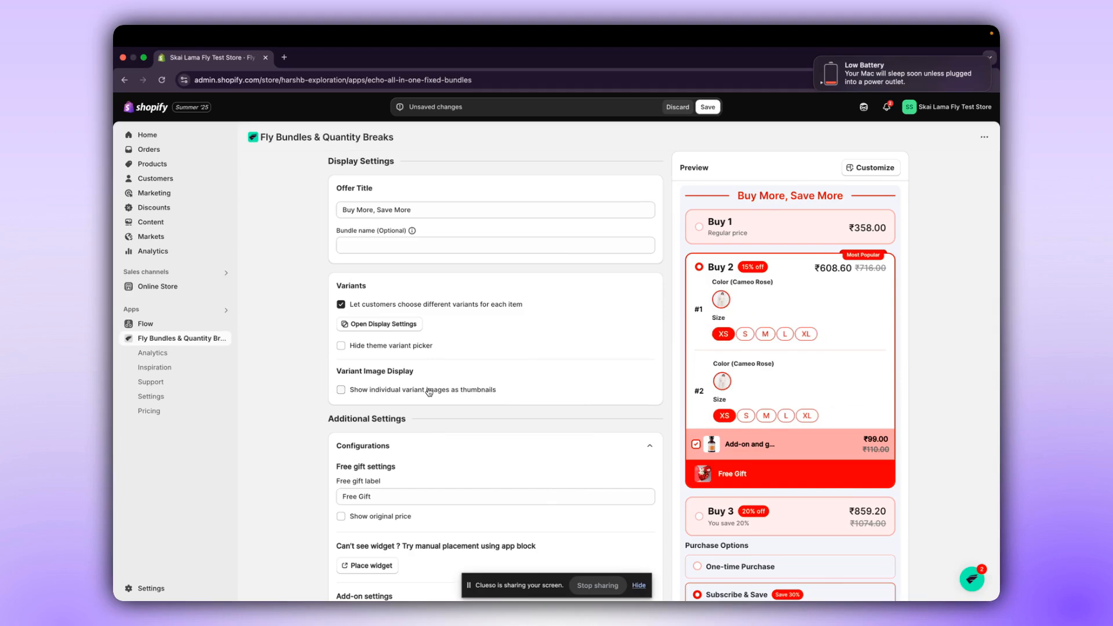
{"action": "left_click", "coordinate": [429, 391]}
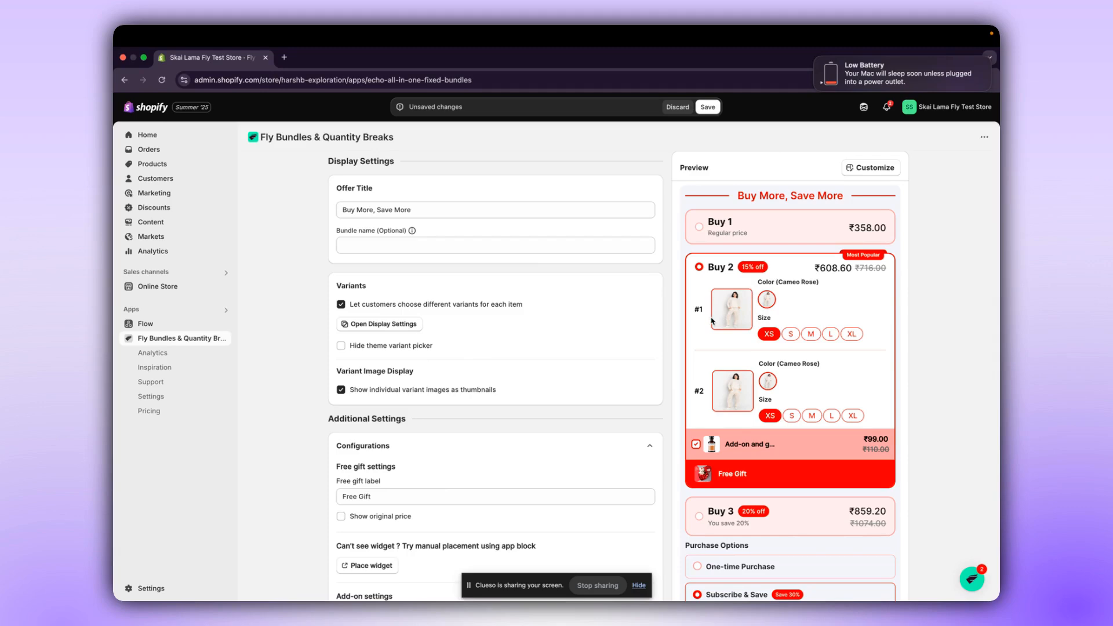
{"action": "left_click", "coordinate": [386, 394]}
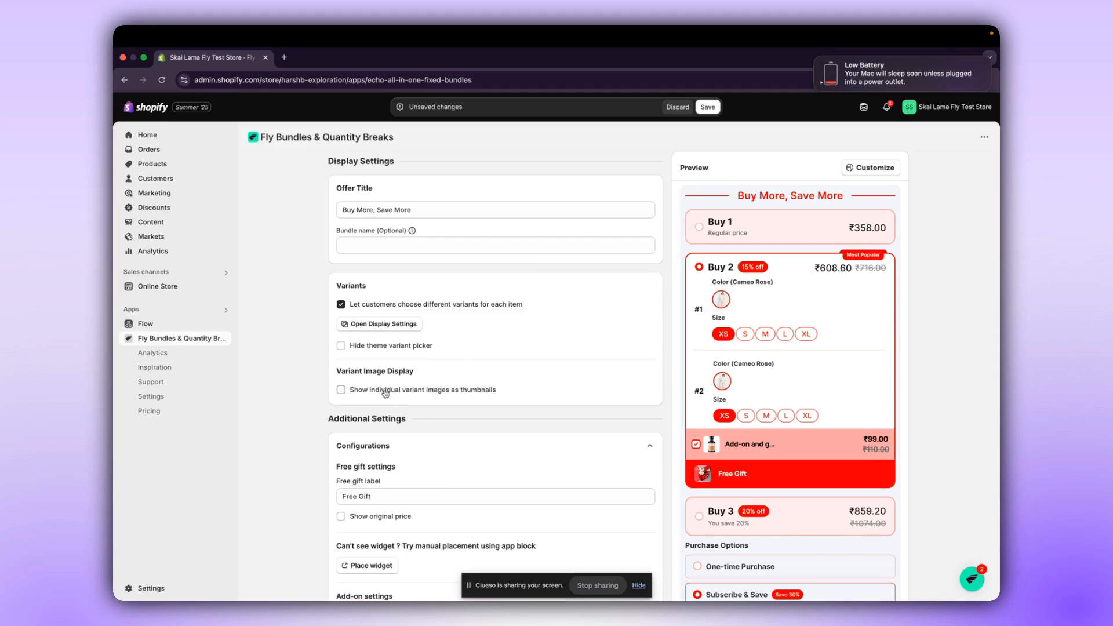
{"action": "left_click", "coordinate": [386, 393]}
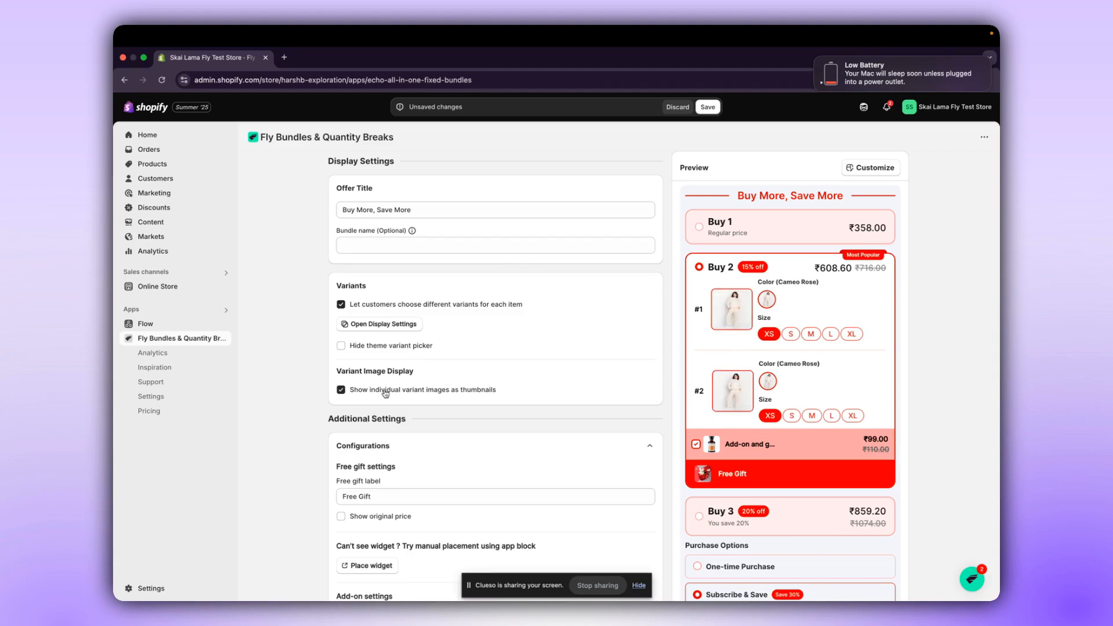
Review the free gift and add-on configurations and try toggling prices per item.
{"action": "scroll", "coordinate": [385, 394], "scroll_direction": "down", "scroll_amount": 3}
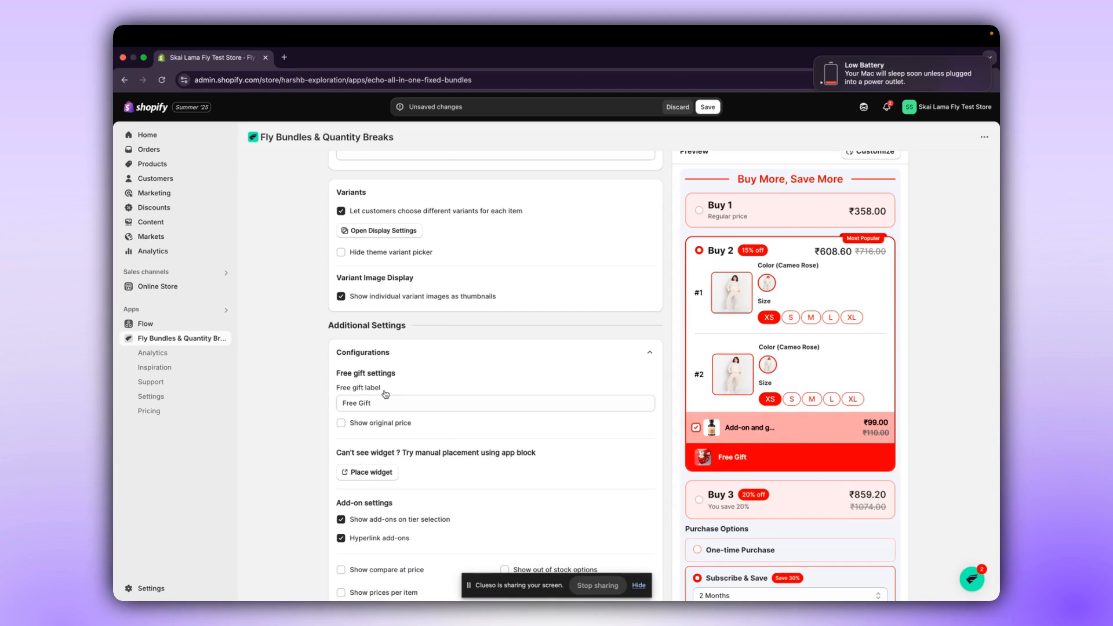
{"action": "scroll", "coordinate": [386, 394], "scroll_direction": "down", "scroll_amount": 4}
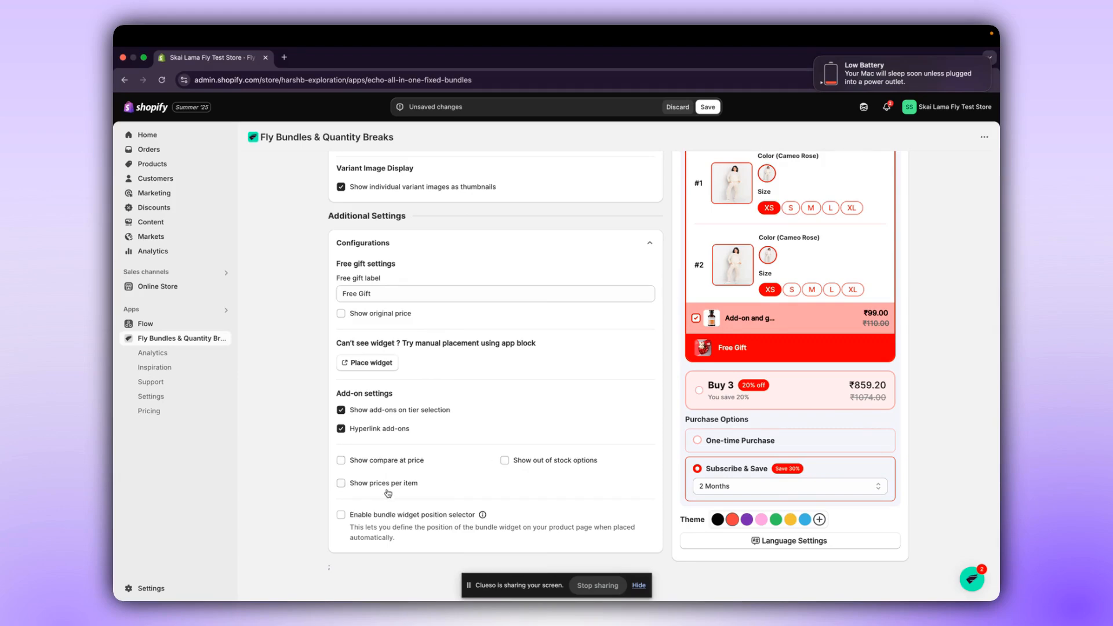
{"action": "scroll", "coordinate": [388, 493], "scroll_direction": "up", "scroll_amount": 1}
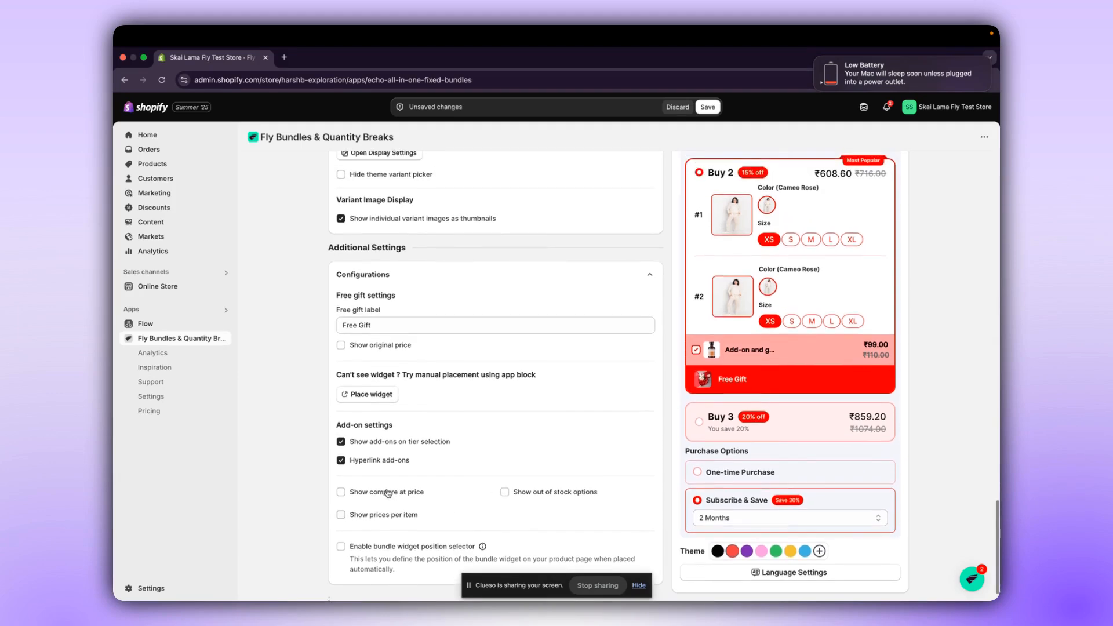
{"action": "left_click", "coordinate": [377, 520]}
{"action": "left_click", "coordinate": [377, 520]}
{"action": "left_click", "coordinate": [396, 516]}
{"action": "left_click", "coordinate": [395, 515]}
Toggle the option that hides the theme variant picker in the Variants settings.
{"action": "scroll", "coordinate": [661, 367], "scroll_direction": "up", "scroll_amount": 6}
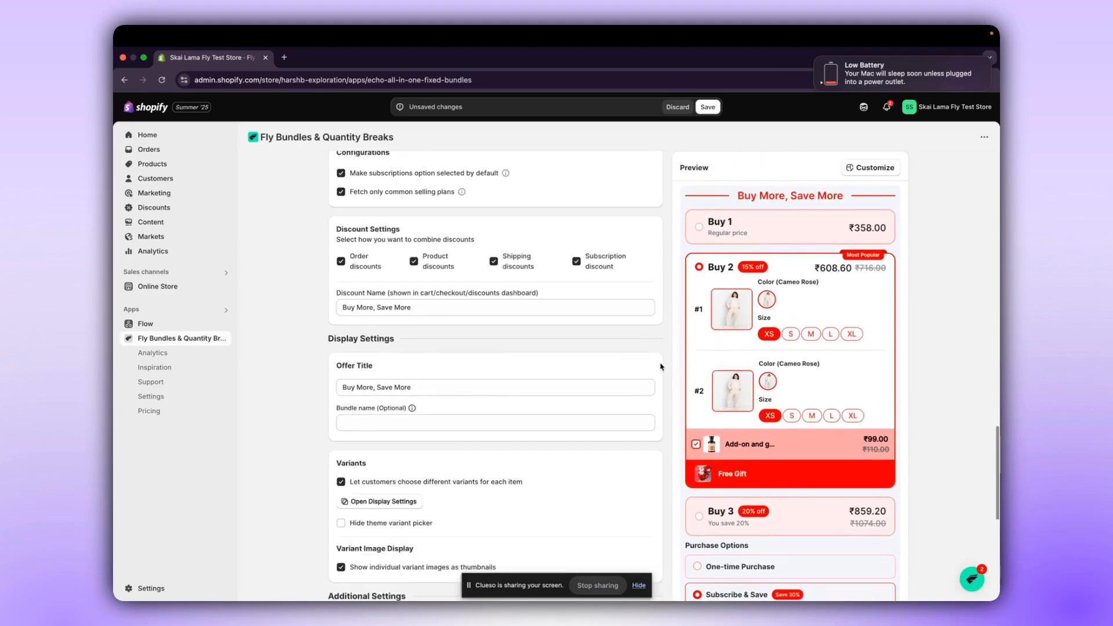
{"action": "scroll", "coordinate": [661, 367], "scroll_direction": "up", "scroll_amount": 1}
{"action": "scroll", "coordinate": [661, 367], "scroll_direction": "down", "scroll_amount": 5}
{"action": "scroll", "coordinate": [505, 361], "scroll_direction": "up", "scroll_amount": 1}
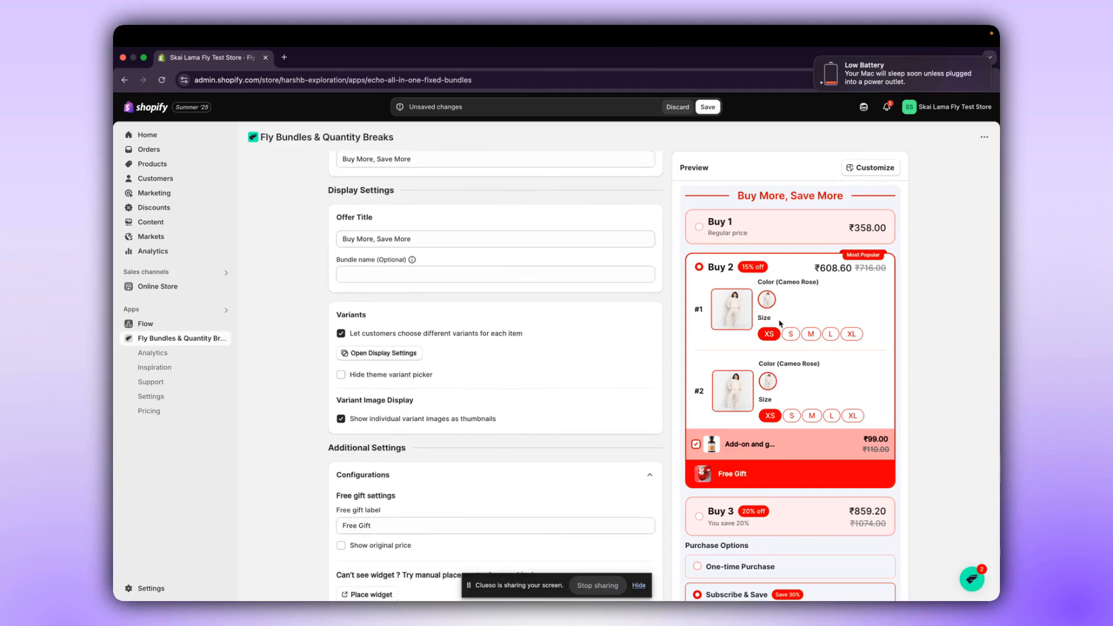
{"action": "left_click", "coordinate": [388, 376]}
Review the complete offer setup, save the quantity breaks offer to publish it, and dismiss the confirmation.
{"action": "scroll", "coordinate": [388, 377], "scroll_direction": "up", "scroll_amount": 2}
{"action": "scroll", "coordinate": [390, 378], "scroll_direction": "down", "scroll_amount": 10}
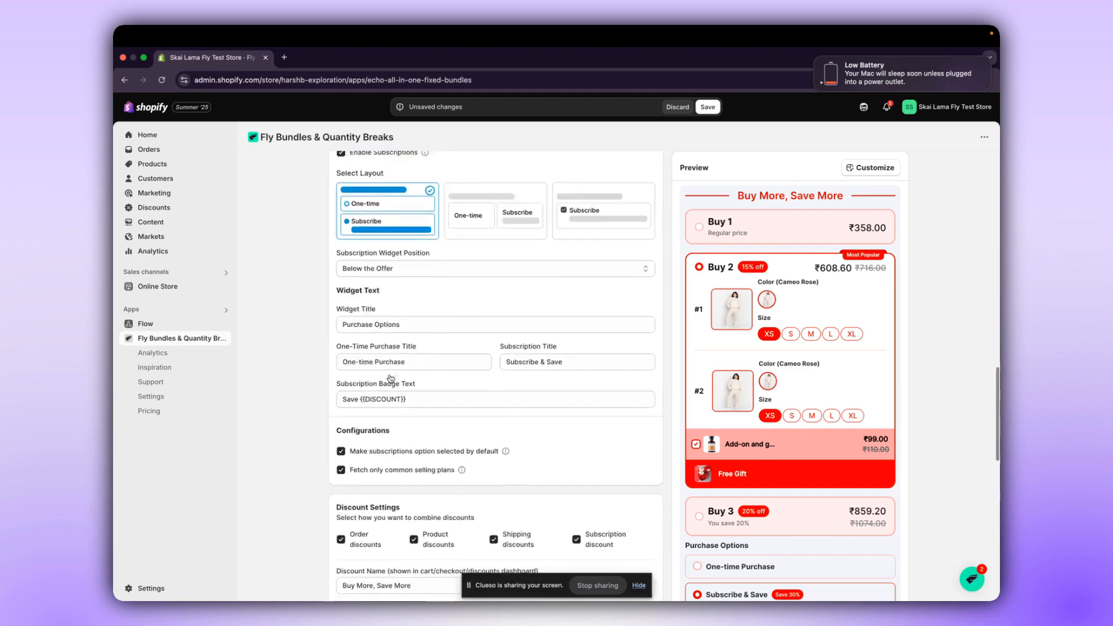
{"action": "scroll", "coordinate": [390, 378], "scroll_direction": "up", "scroll_amount": 20}
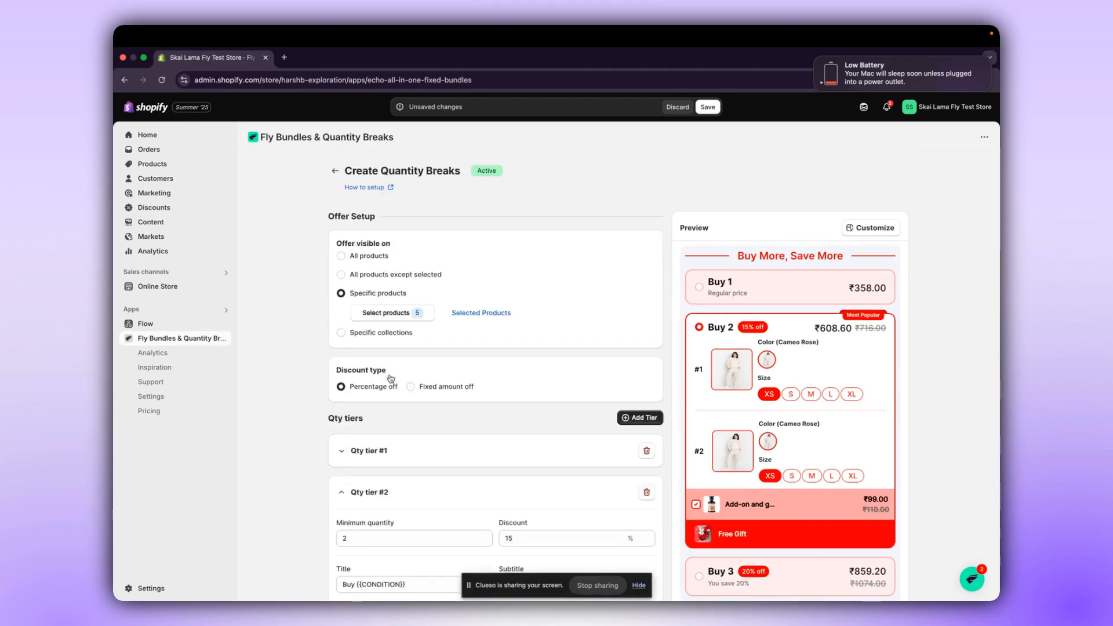
{"action": "scroll", "coordinate": [391, 378], "scroll_direction": "down", "scroll_amount": 2}
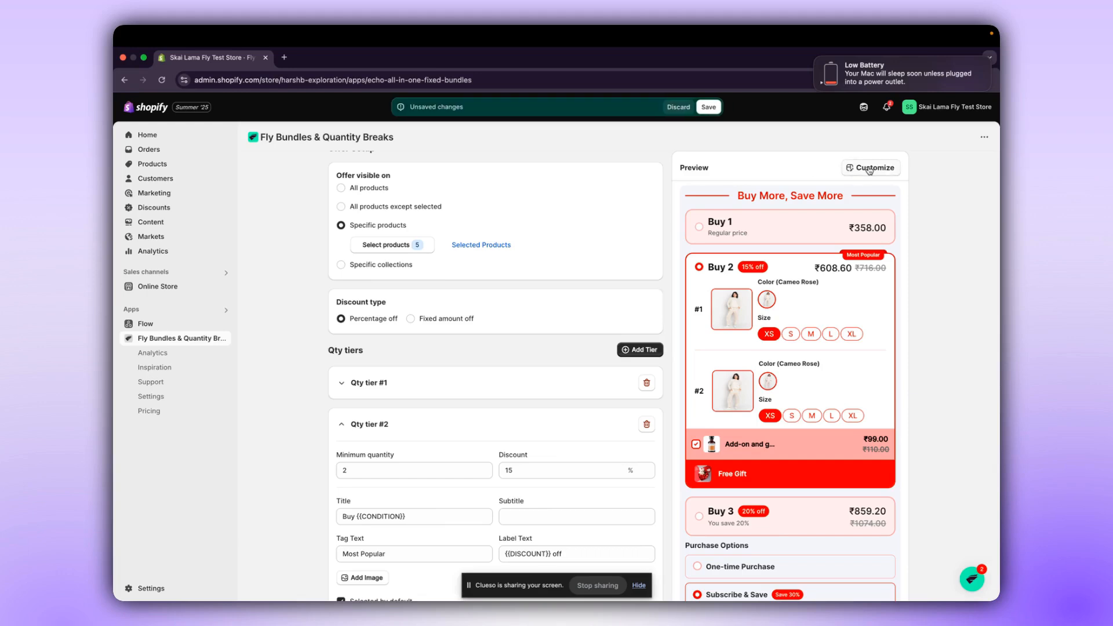
{"action": "left_click", "coordinate": [708, 107]}
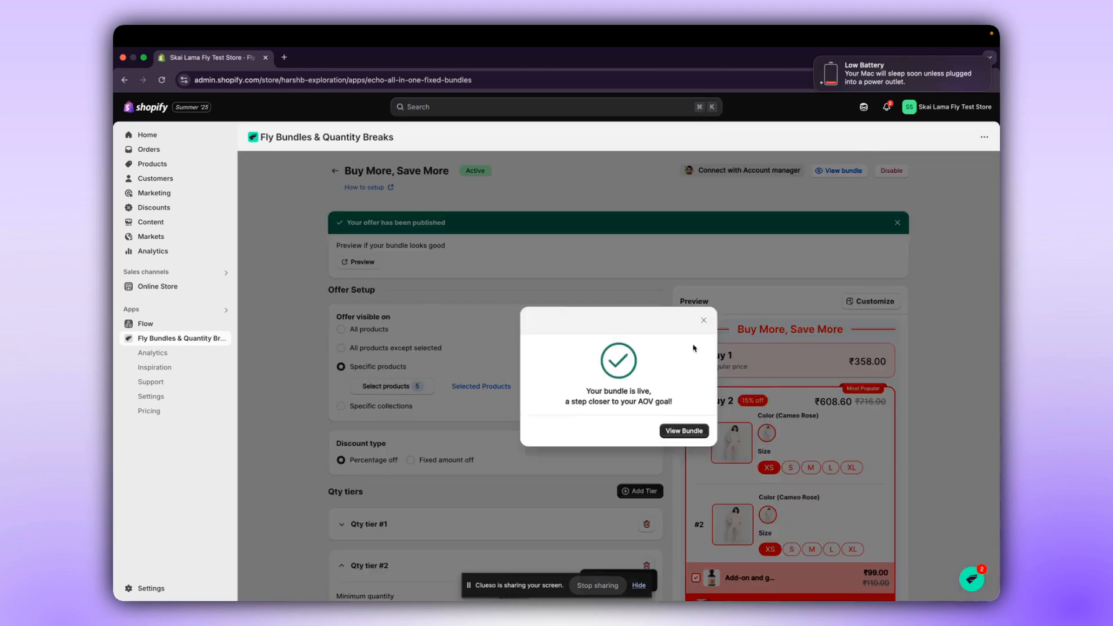
{"action": "left_click", "coordinate": [703, 320]}
Open the offer's customization editor and view its border, text and widget settings.
{"action": "left_click", "coordinate": [870, 301]}
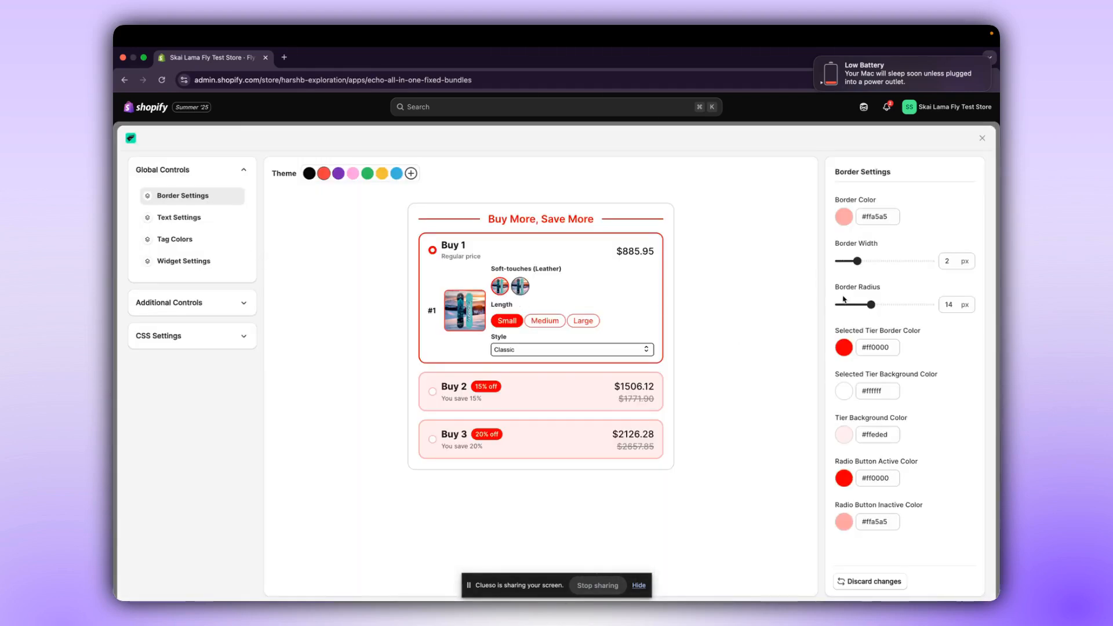
{"action": "left_click", "coordinate": [194, 217]}
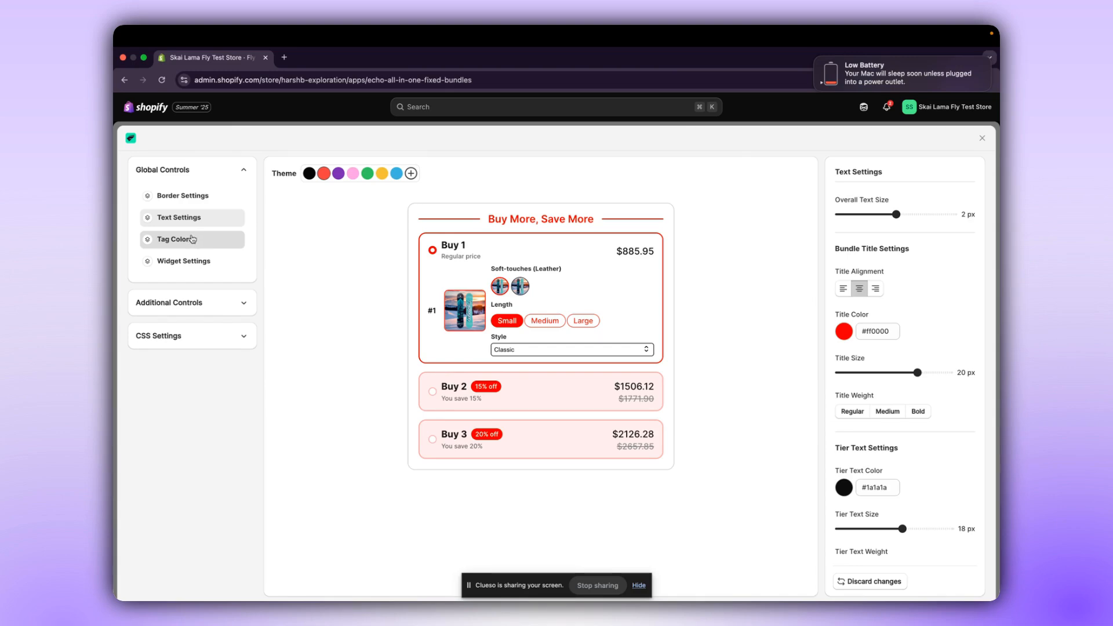
{"action": "left_click", "coordinate": [188, 262]}
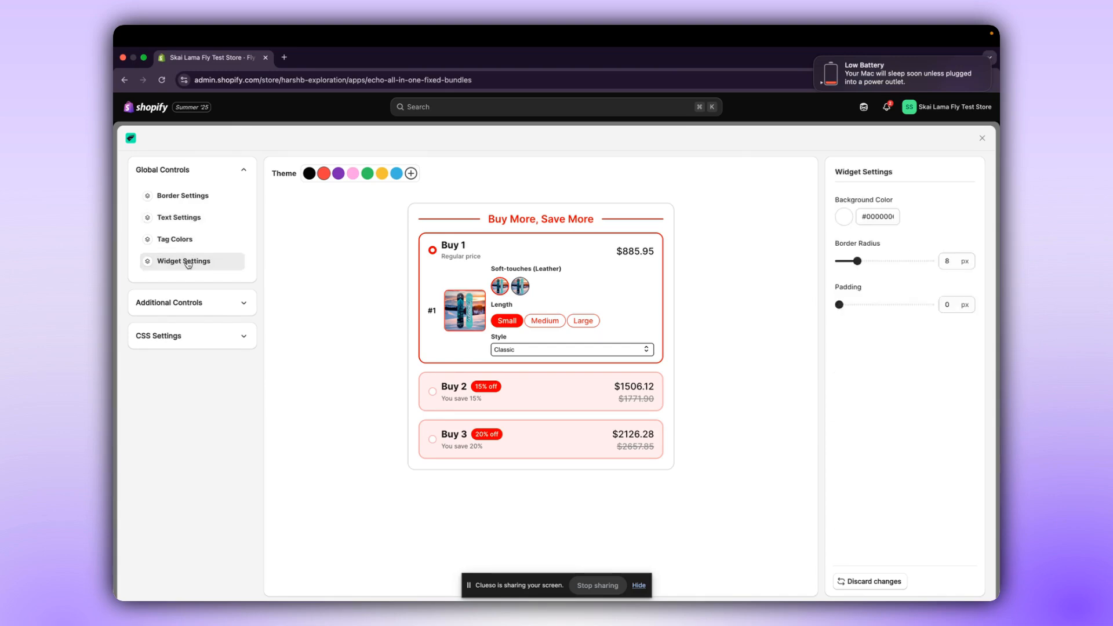
Review the Additional Controls for swatches, dropdowns, labels and product images in the customization editor.
{"action": "left_click", "coordinate": [185, 303]}
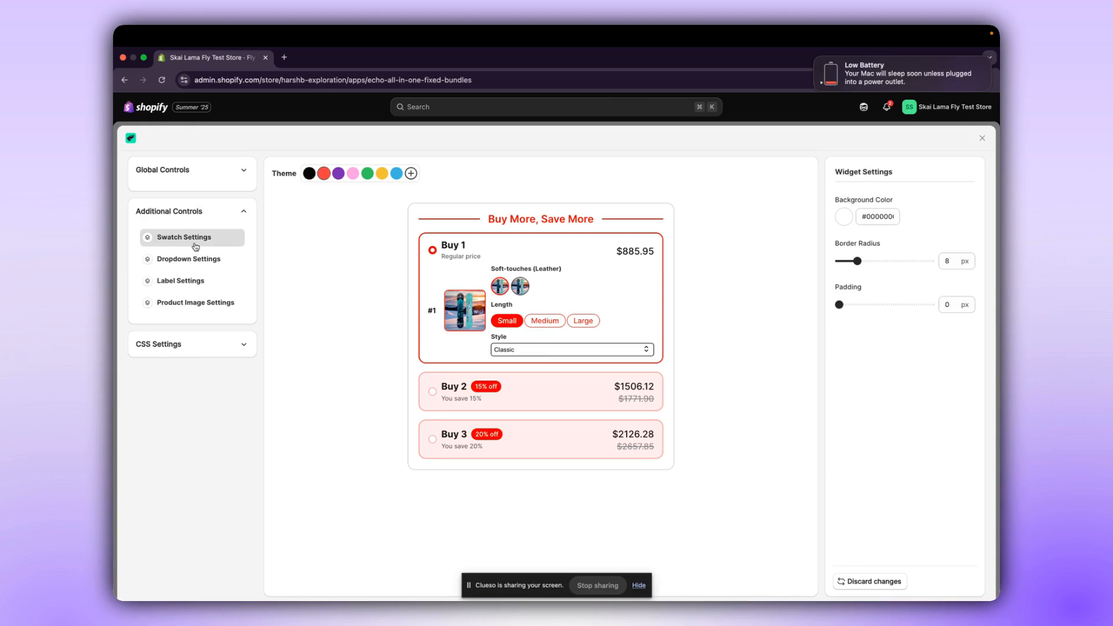
{"action": "left_click", "coordinate": [196, 247]}
{"action": "left_click", "coordinate": [192, 262]}
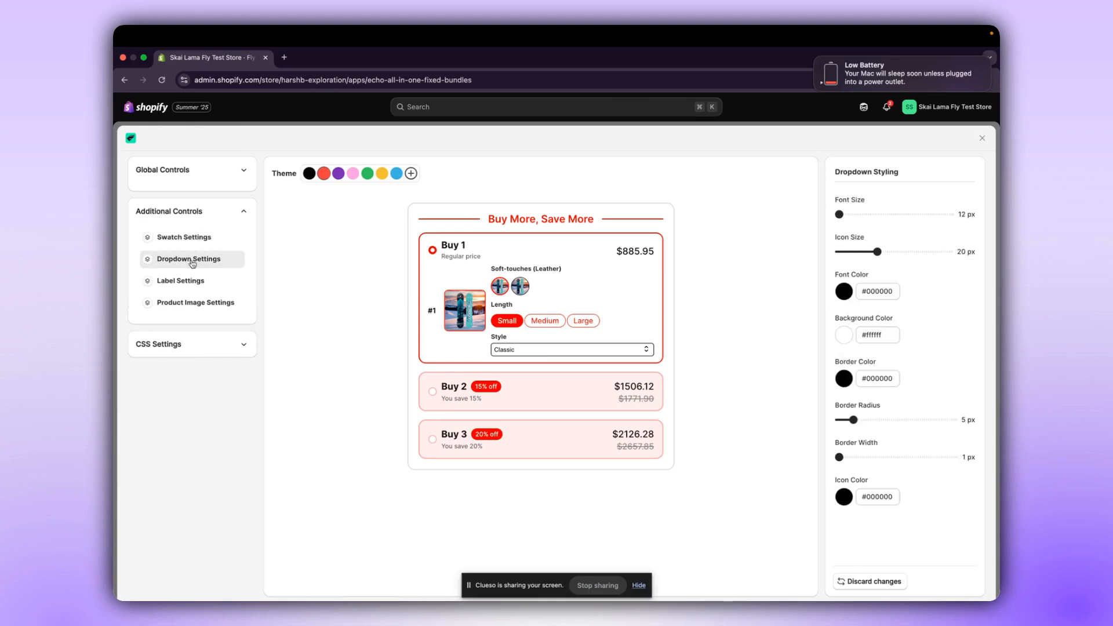
{"action": "left_click", "coordinate": [191, 284]}
{"action": "left_click", "coordinate": [188, 306]}
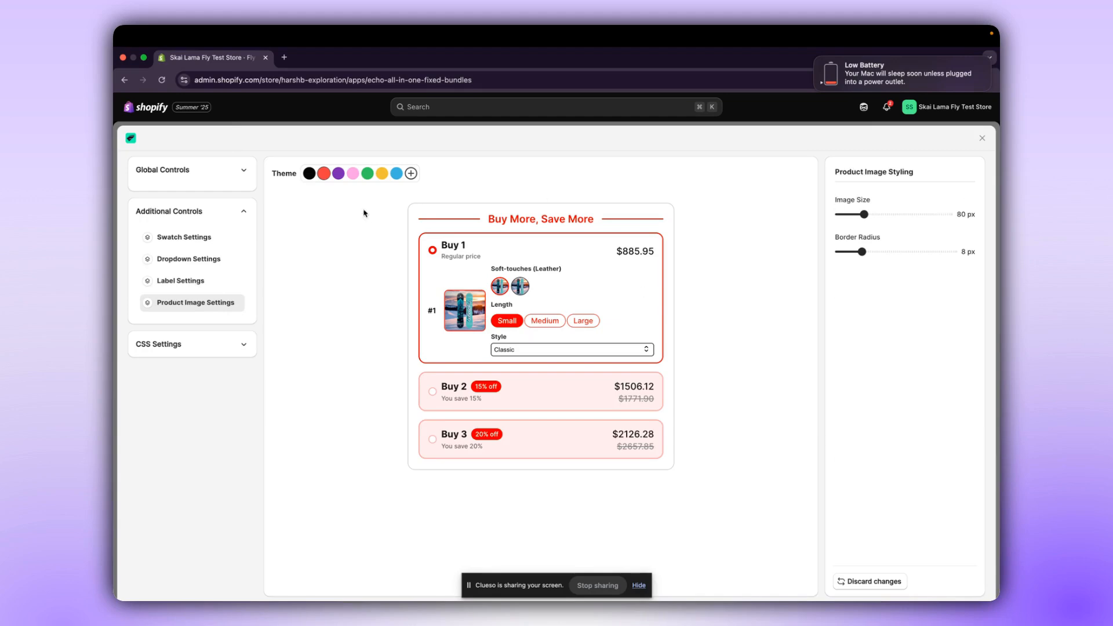
View the custom CSS settings and close the customization editor.
{"action": "left_click", "coordinate": [228, 346]}
{"action": "left_click", "coordinate": [225, 271]}
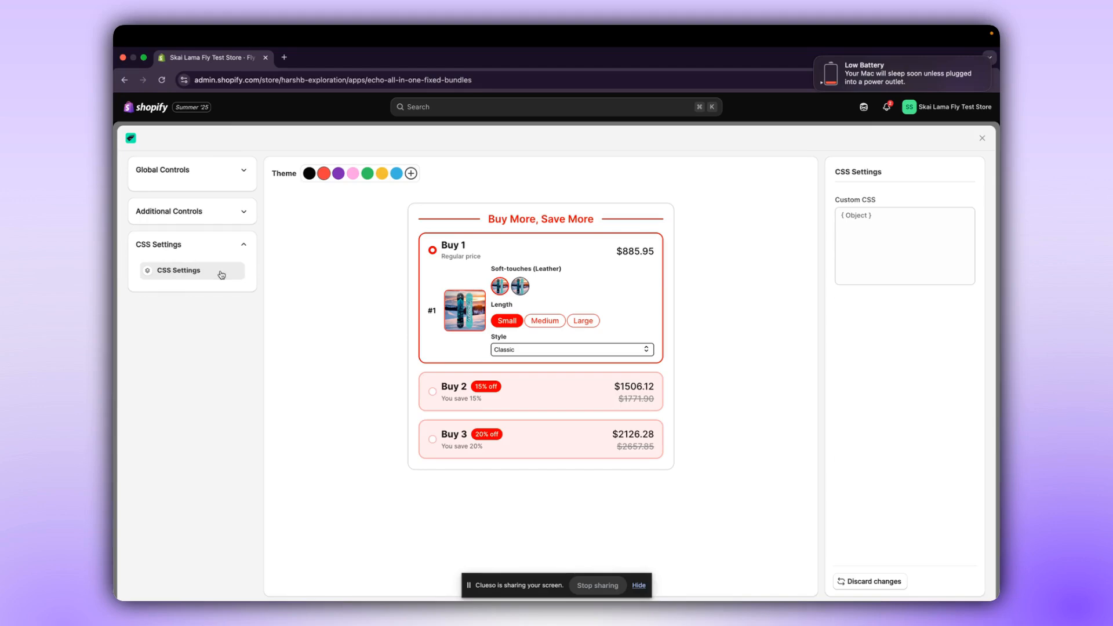
{"action": "left_click", "coordinate": [982, 138]}
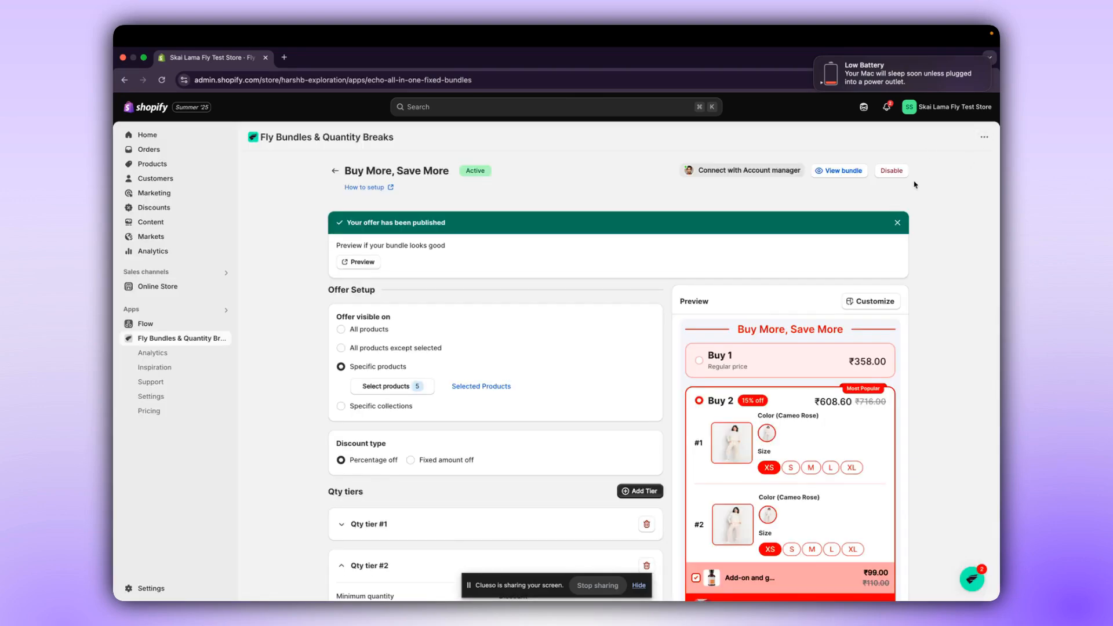
View the published bundle on the storefront and examine the quantity tiers, add-on and free gift on the product page.
{"action": "left_click", "coordinate": [838, 171]}
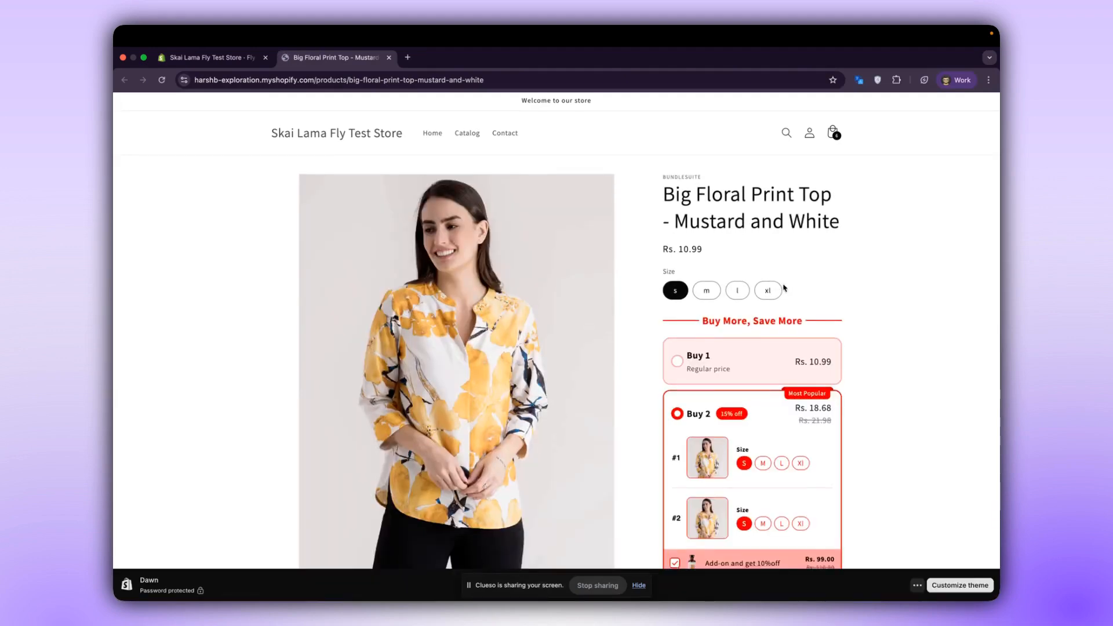
{"action": "scroll", "coordinate": [785, 279], "scroll_direction": "down", "scroll_amount": 3}
{"action": "scroll", "coordinate": [784, 288], "scroll_direction": "down", "scroll_amount": 1}
{"action": "scroll", "coordinate": [784, 288], "scroll_direction": "up", "scroll_amount": 1}
{"action": "scroll", "coordinate": [463, 280], "scroll_direction": "up", "scroll_amount": 1}
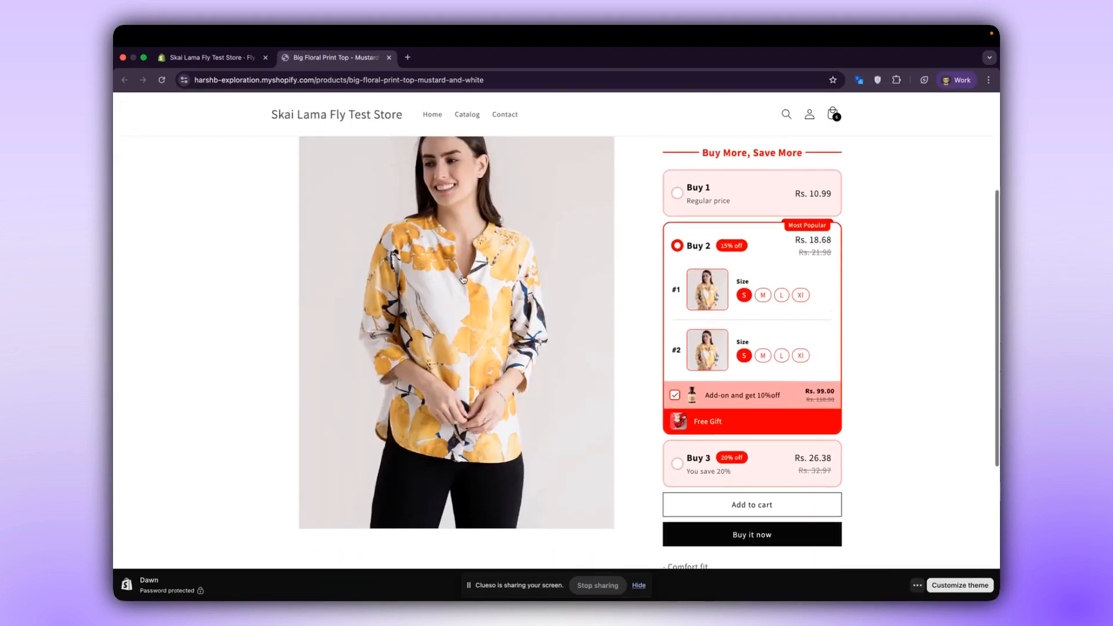
{"action": "scroll", "coordinate": [463, 280], "scroll_direction": "up", "scroll_amount": 3}
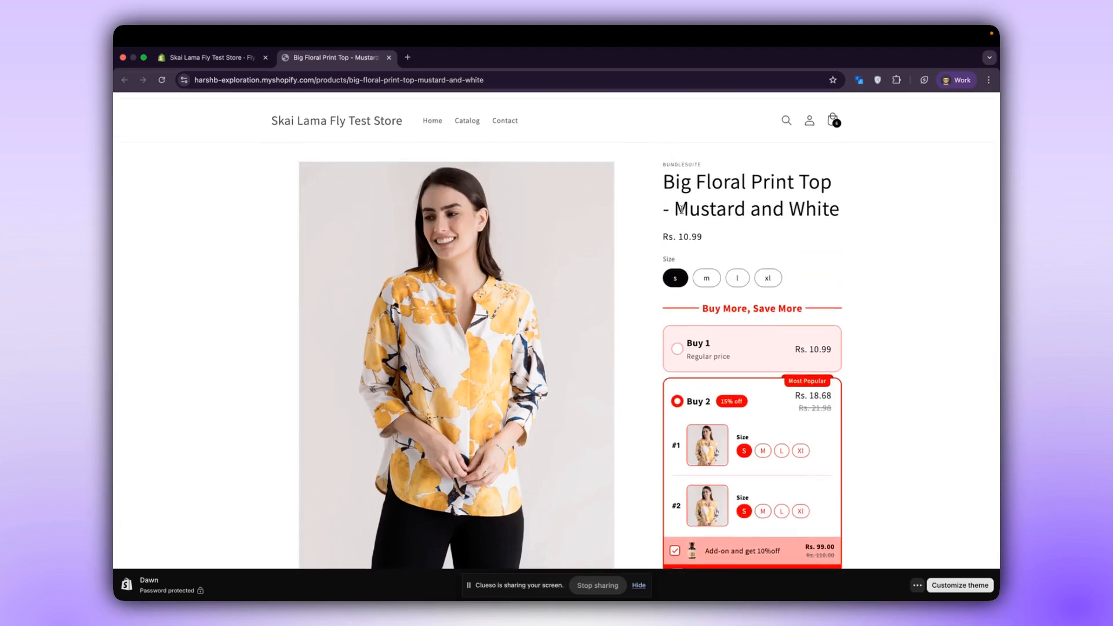
{"action": "scroll", "coordinate": [683, 318], "scroll_direction": "down", "scroll_amount": 1}
{"action": "scroll", "coordinate": [681, 317], "scroll_direction": "up", "scroll_amount": 3}
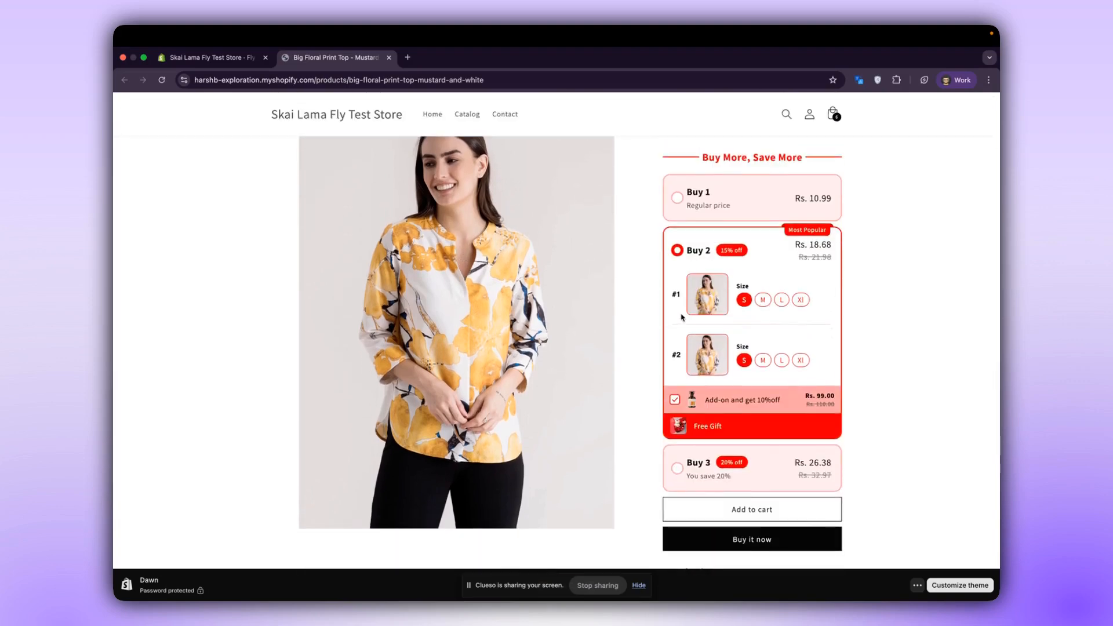
{"action": "scroll", "coordinate": [725, 464], "scroll_direction": "down", "scroll_amount": 5}
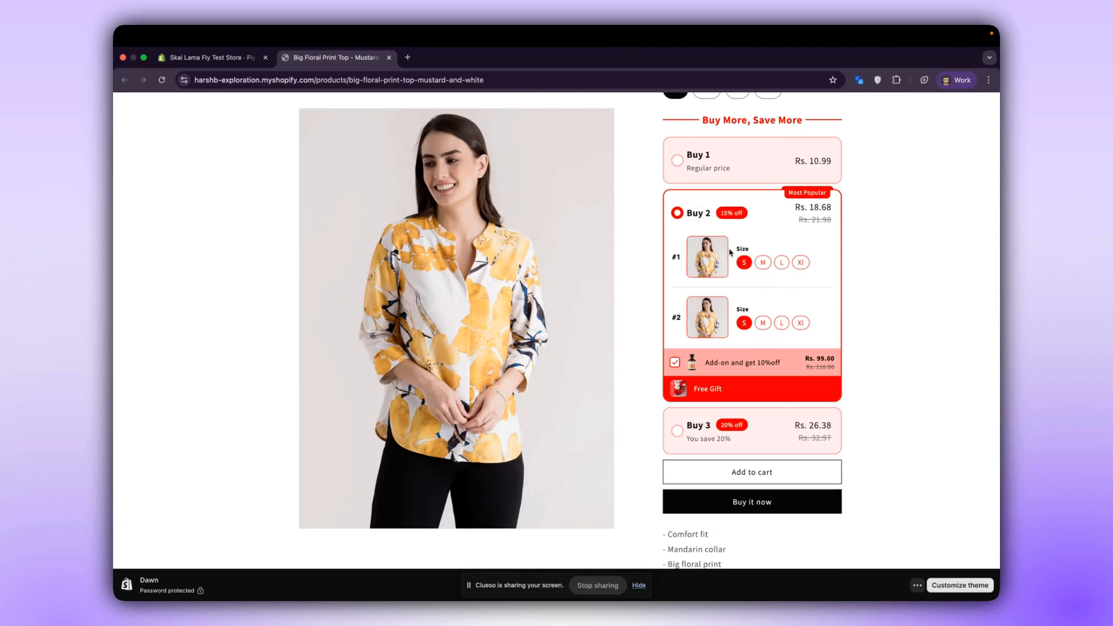
Try the Buy 3 tier with size M for the second item and XL for the third.
{"action": "left_click", "coordinate": [678, 431]}
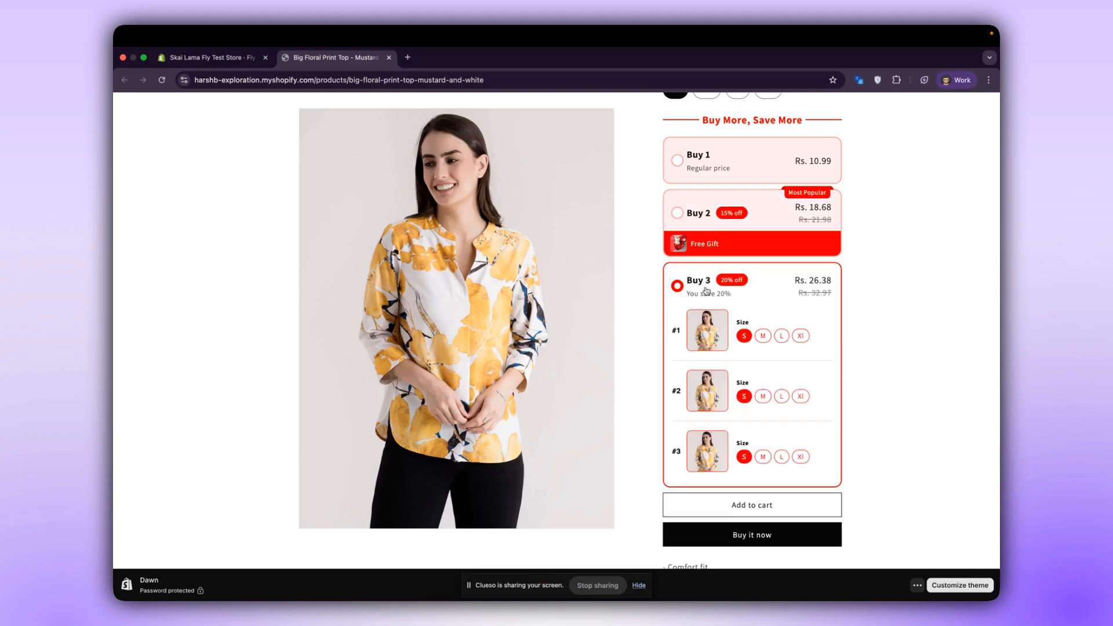
{"action": "left_click", "coordinate": [769, 399]}
{"action": "left_click", "coordinate": [803, 458]}
{"action": "scroll", "coordinate": [803, 458], "scroll_direction": "up", "scroll_amount": 1}
Select the Buy 2 tier, set the second item's size to L, and add the bundle to the cart.
{"action": "left_click", "coordinate": [756, 282]}
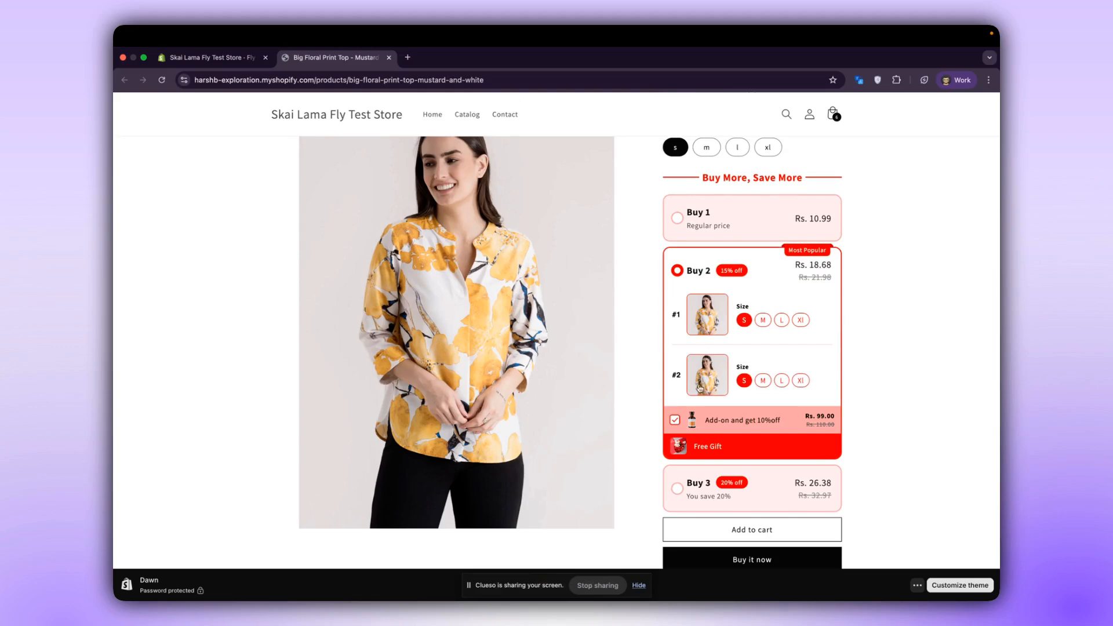
{"action": "left_click", "coordinate": [782, 380]}
{"action": "left_click", "coordinate": [702, 528]}
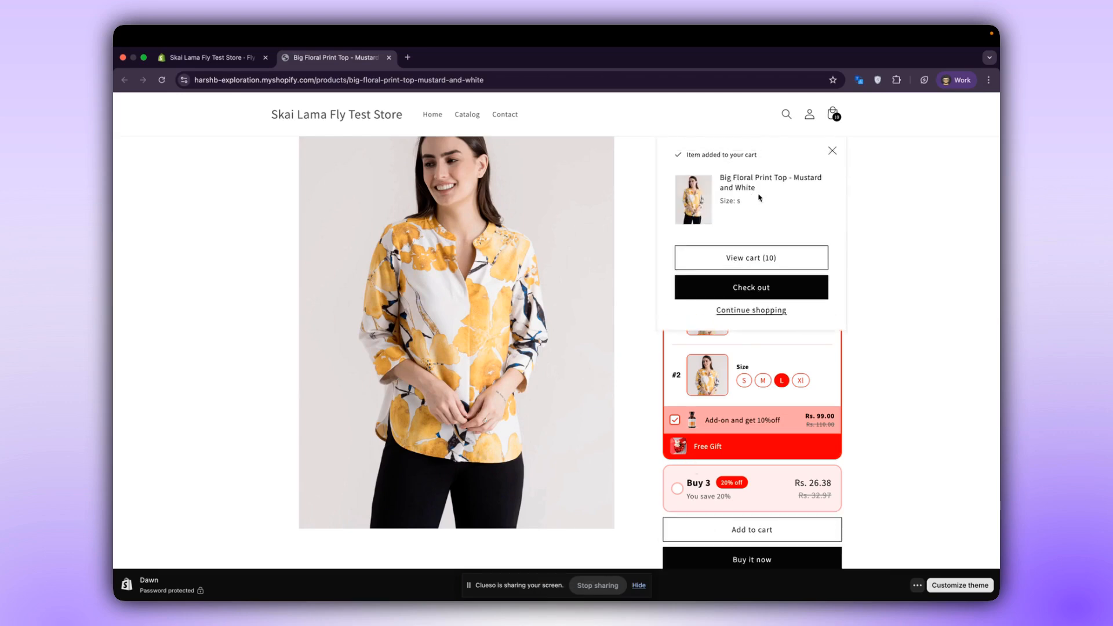
View the cart and check the discounted prices of the add-on, free gift and bundle items.
{"action": "left_click", "coordinate": [755, 265]}
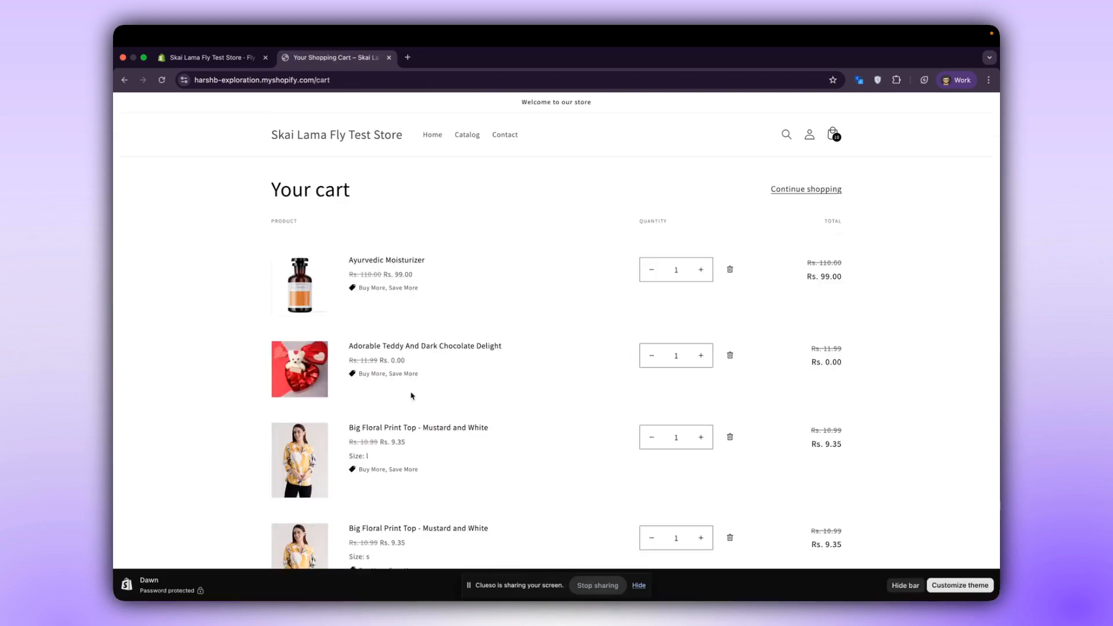
{"action": "scroll", "coordinate": [429, 463], "scroll_direction": "down", "scroll_amount": 1}
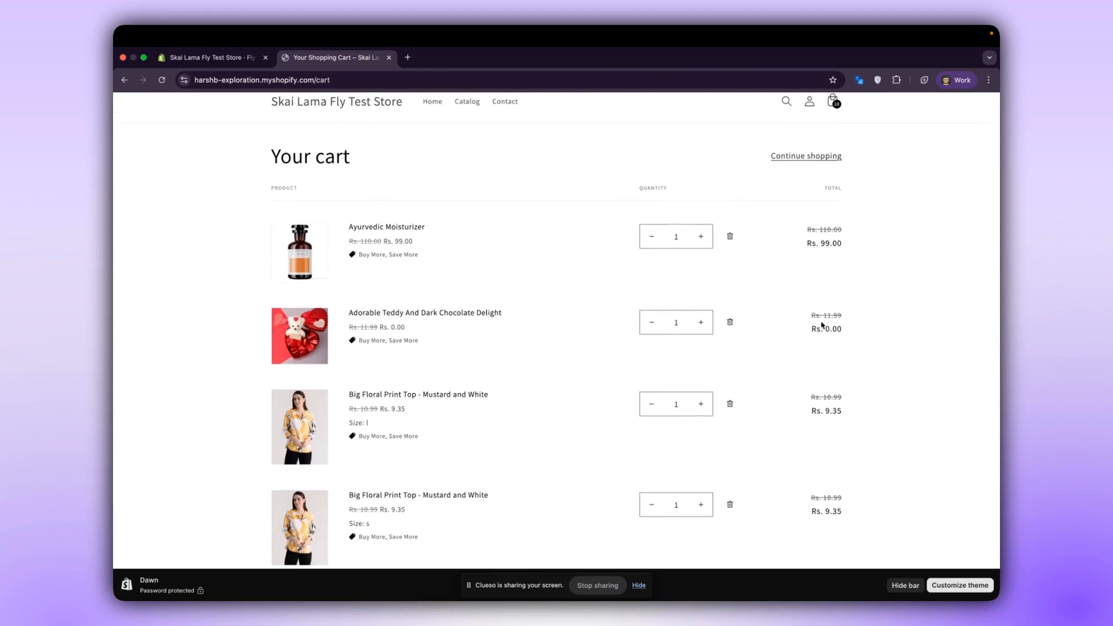
{"action": "left_click_drag", "start_coordinate": [822, 326], "coordinate": [813, 332]}
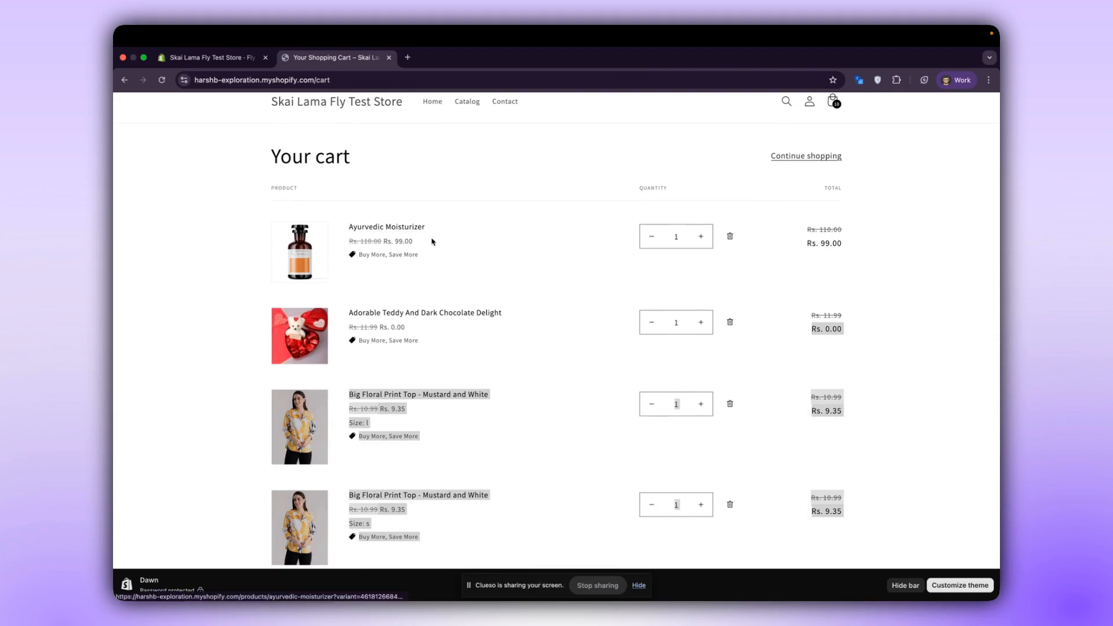
{"action": "left_click", "coordinate": [810, 233], "text": "shift"}
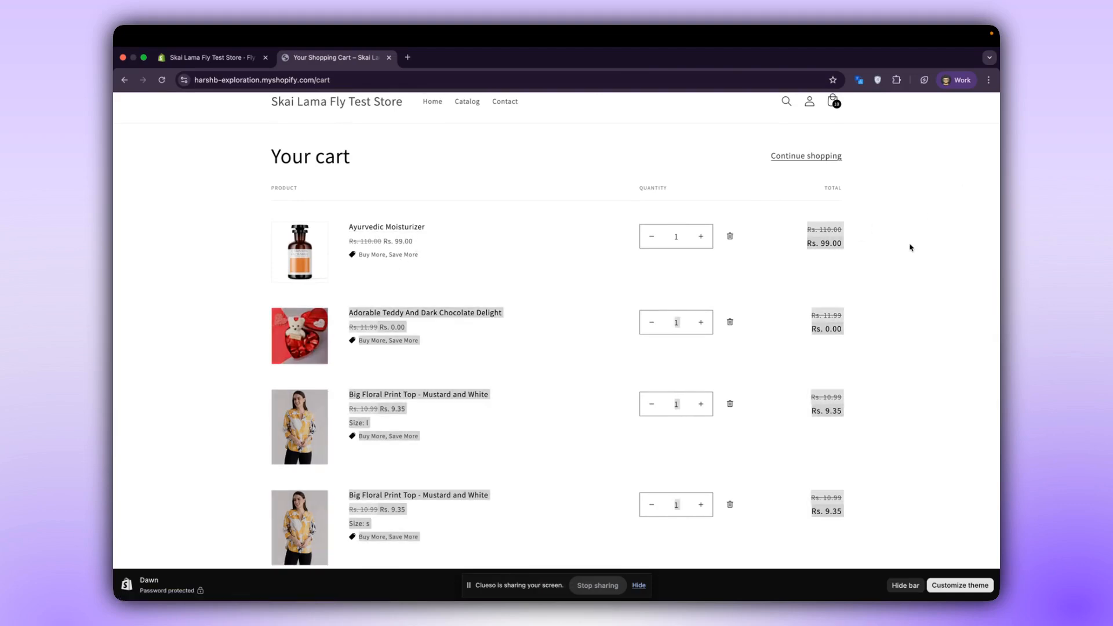
Return to the offer's admin page and dismiss the bundle issue report dialog.
{"action": "left_click", "coordinate": [208, 57]}
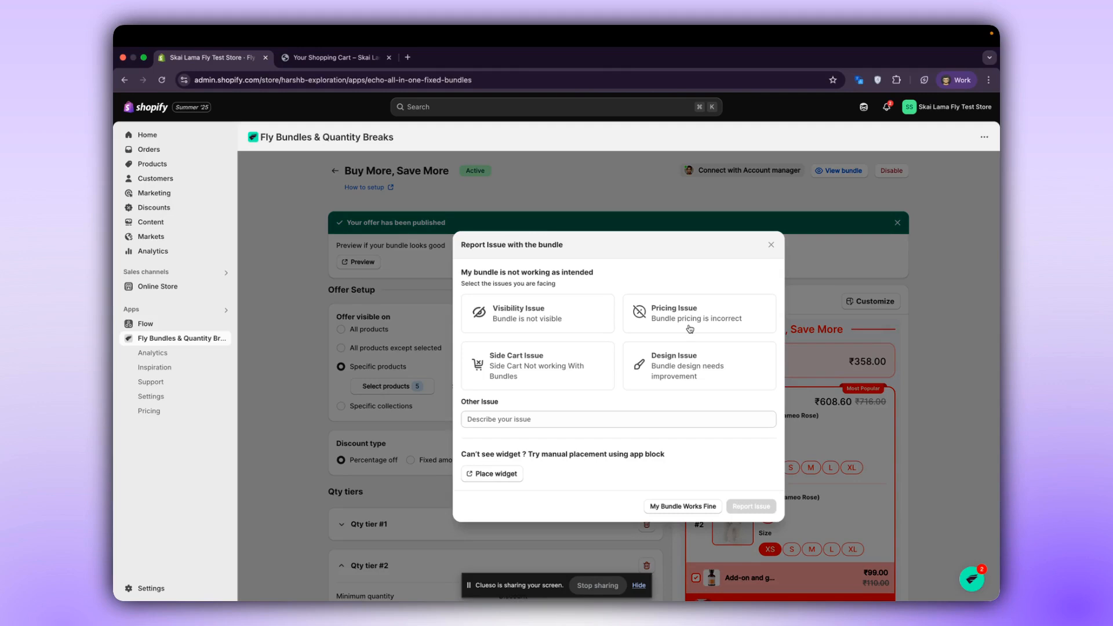
{"action": "left_click", "coordinate": [771, 251]}
{"action": "key", "text": "ctrl+Right"}
{"action": "left_click", "coordinate": [879, 82]}
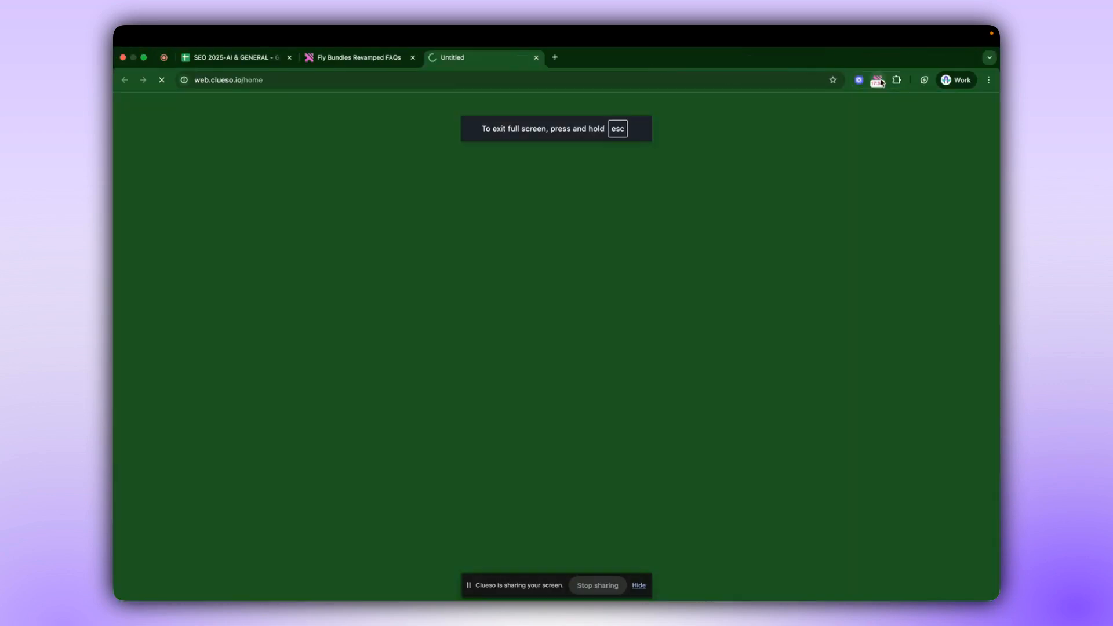